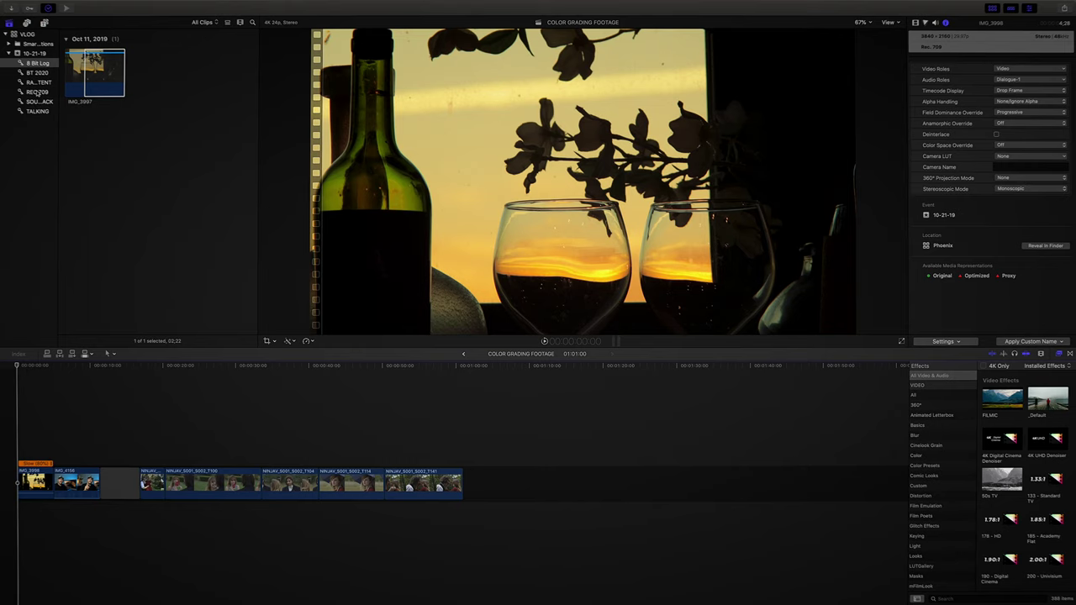
# Set the Color Space Override of all four clips in the REC 709 collection to Rec. 709
pyautogui.click(37, 92)
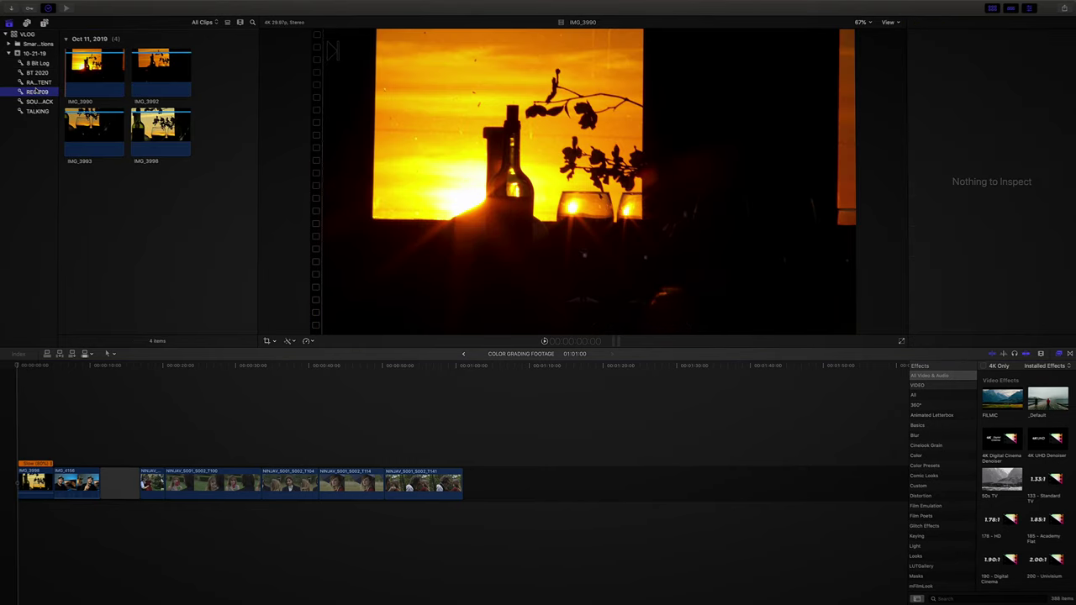
pyautogui.moveTo(194, 174); pyautogui.dragTo(104, 67)
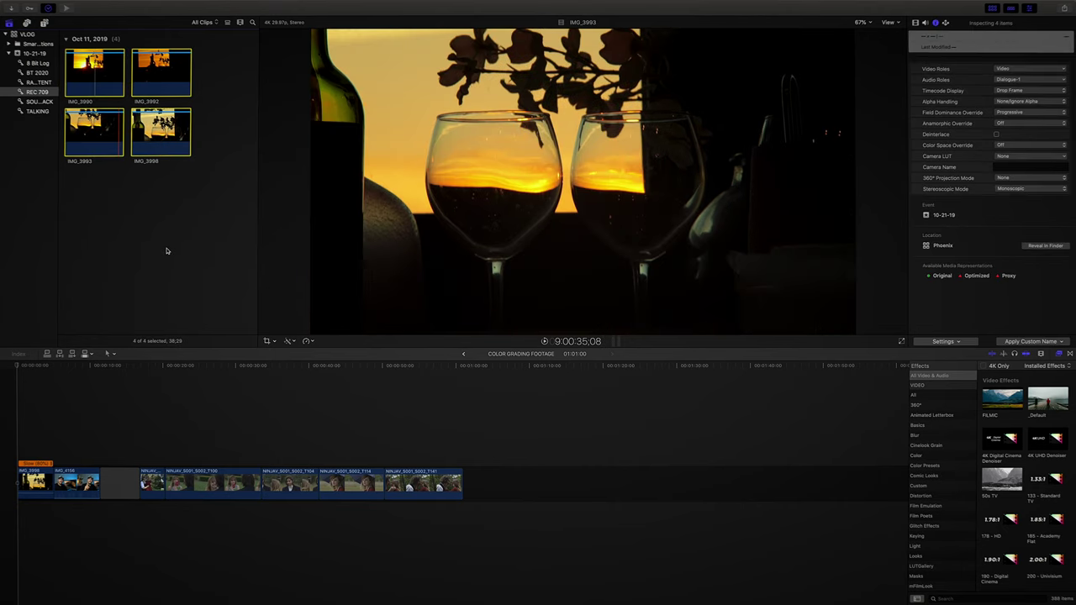
pyautogui.click(936, 23)
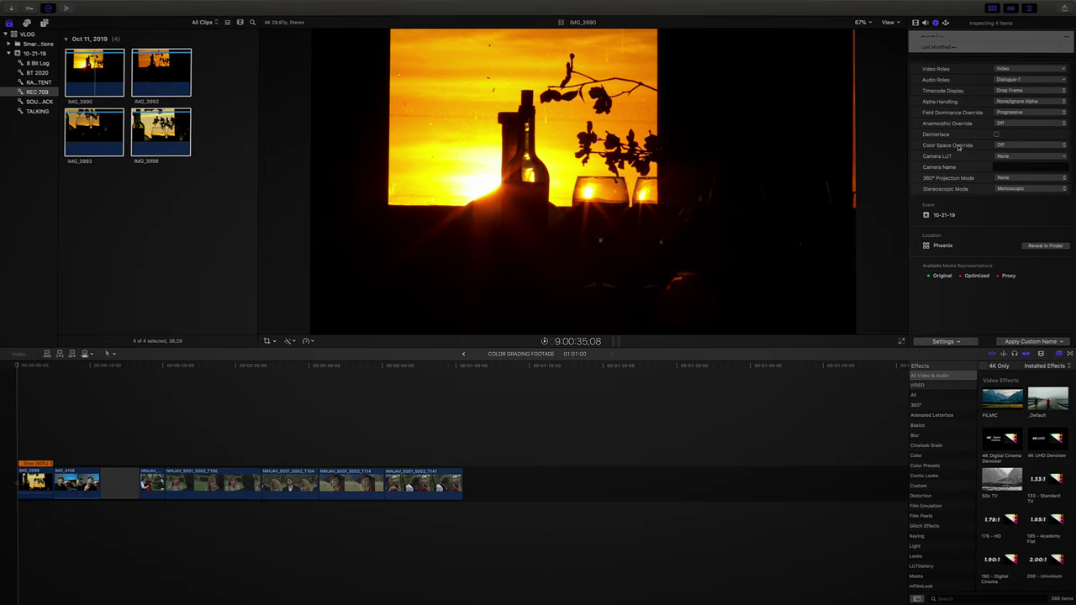
pyautogui.click(1010, 147)
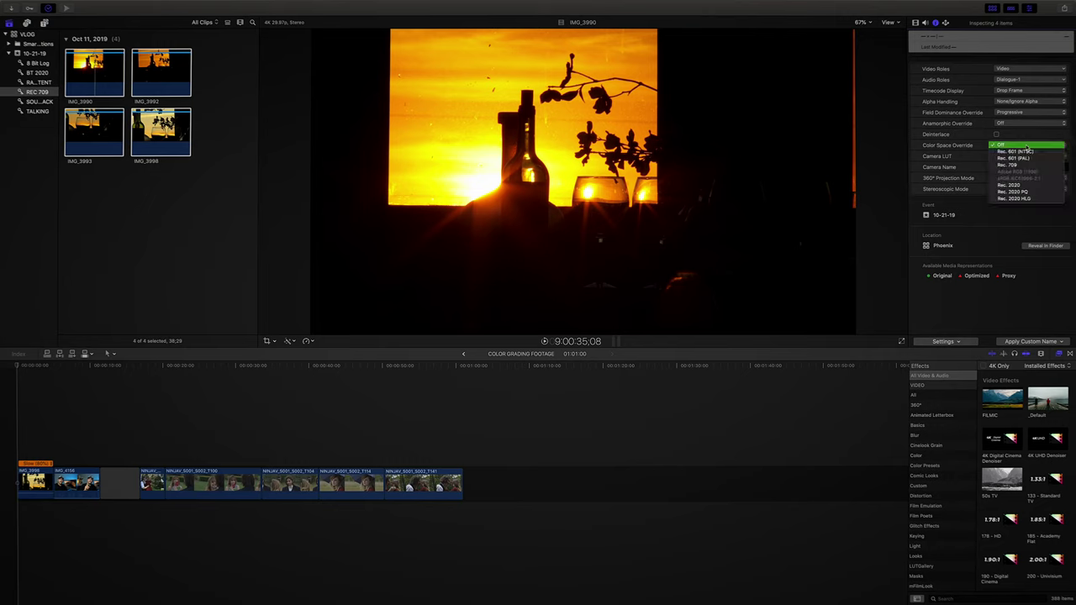
pyautogui.click(1031, 166)
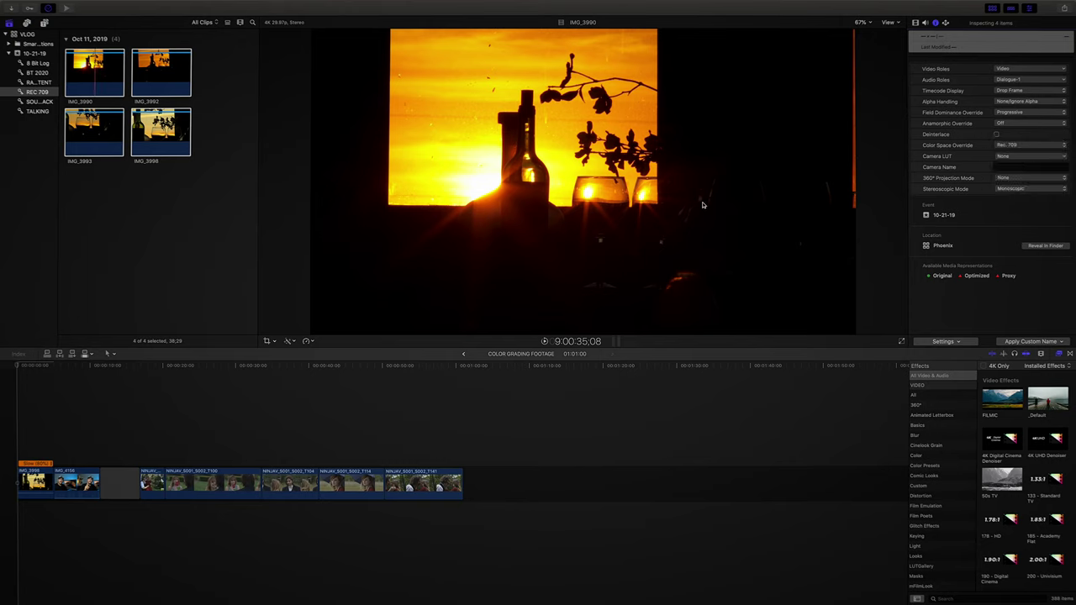
# Set the Color Space Override of the second timeline clip, the talking shot beside the computer, to Rec. 709
pyautogui.click(76, 450)
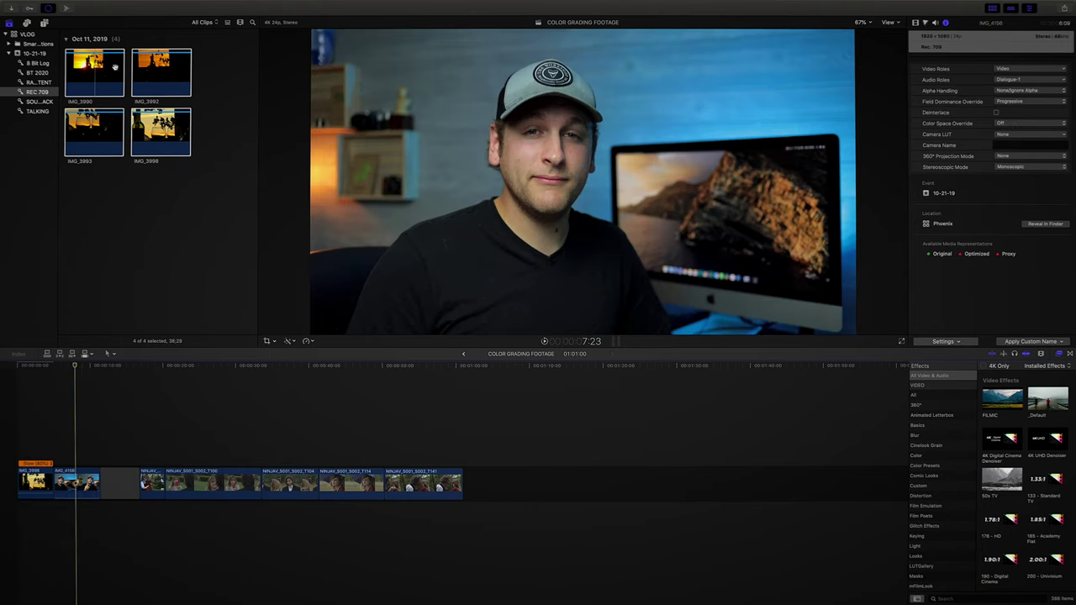
pyautogui.click(76, 483)
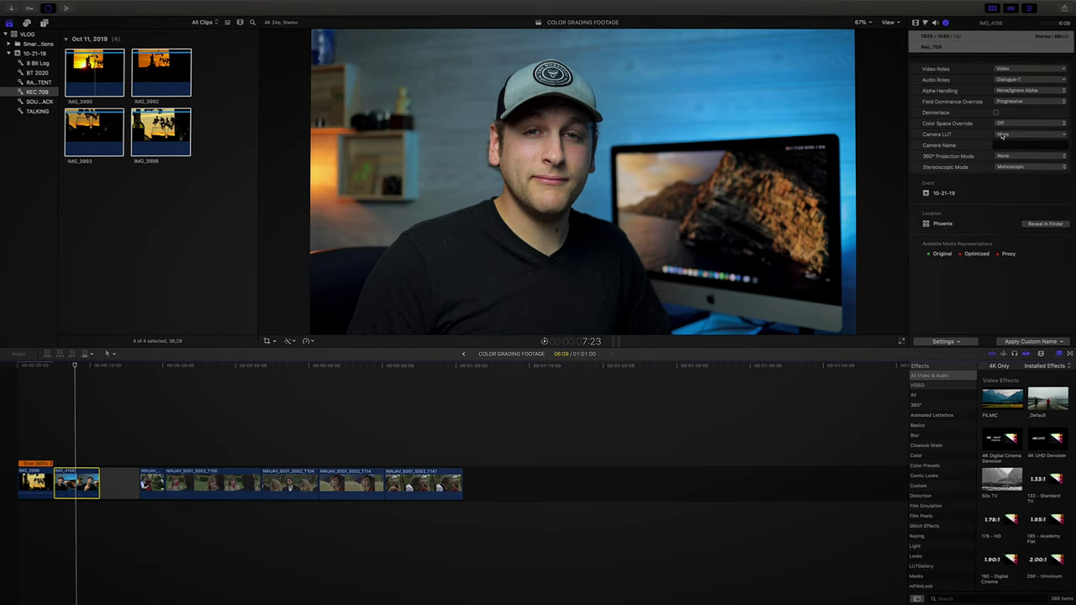
pyautogui.click(999, 124)
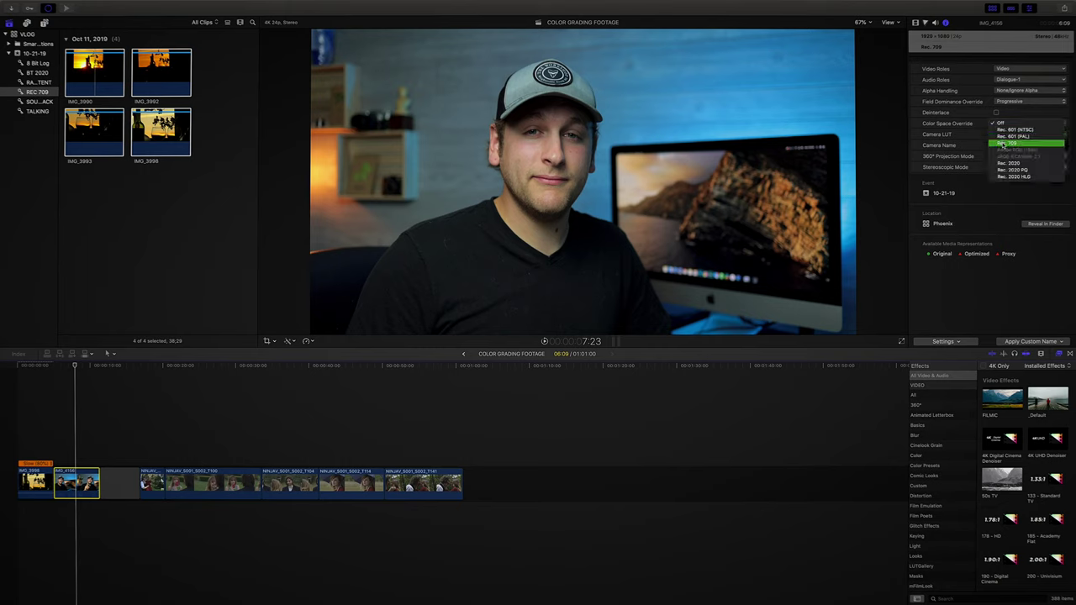
pyautogui.click(1002, 143)
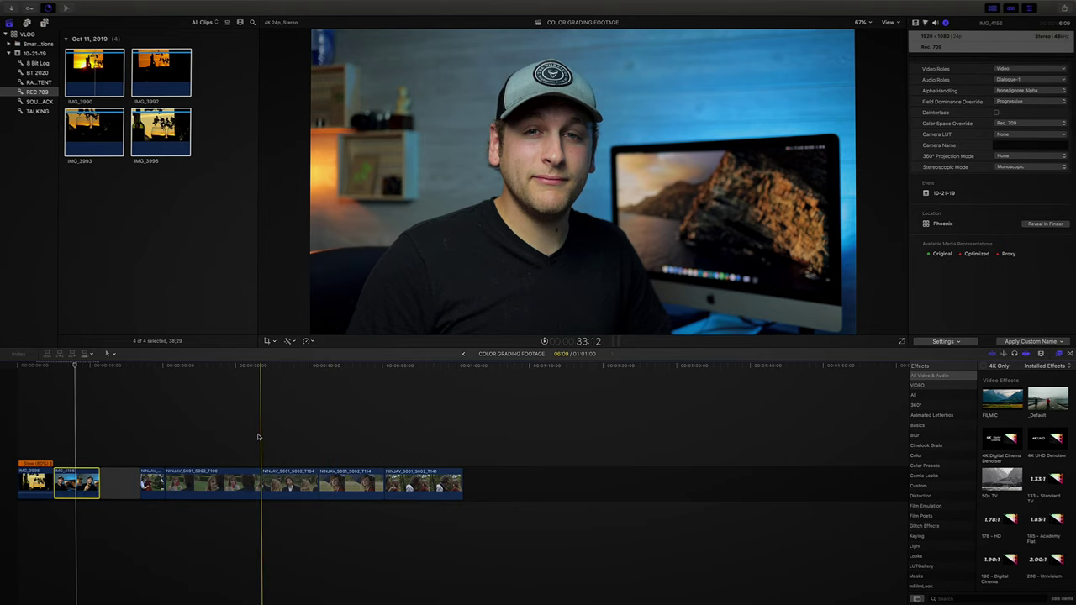
# Set the Color Space Override of all clips in the BT 2020 collection to Rec. 2020 and check the first NINJAV timeline clip
pyautogui.click(152, 437)
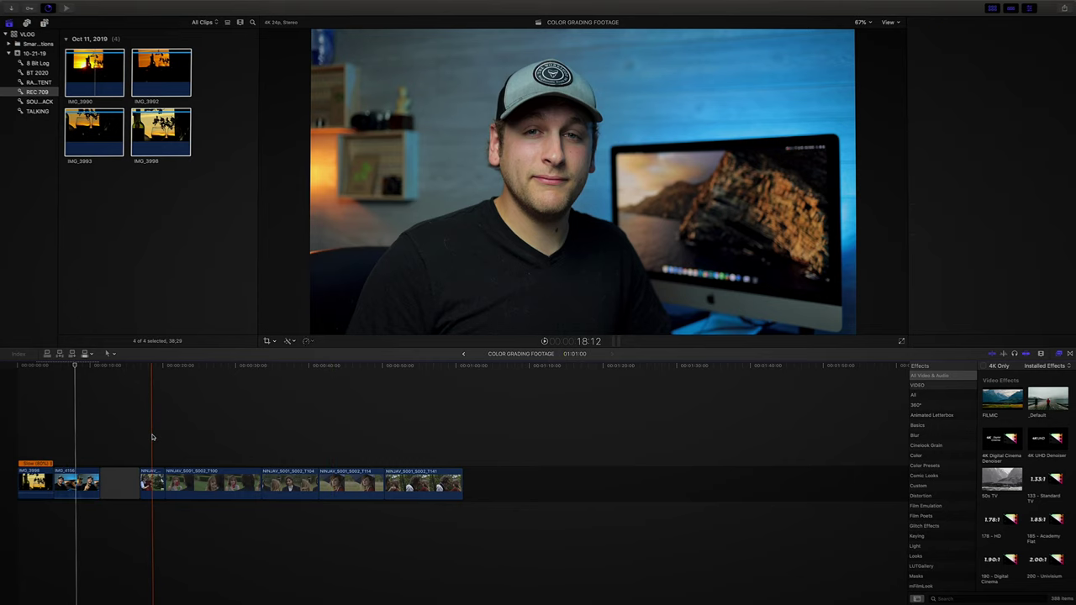
pyautogui.click(152, 482)
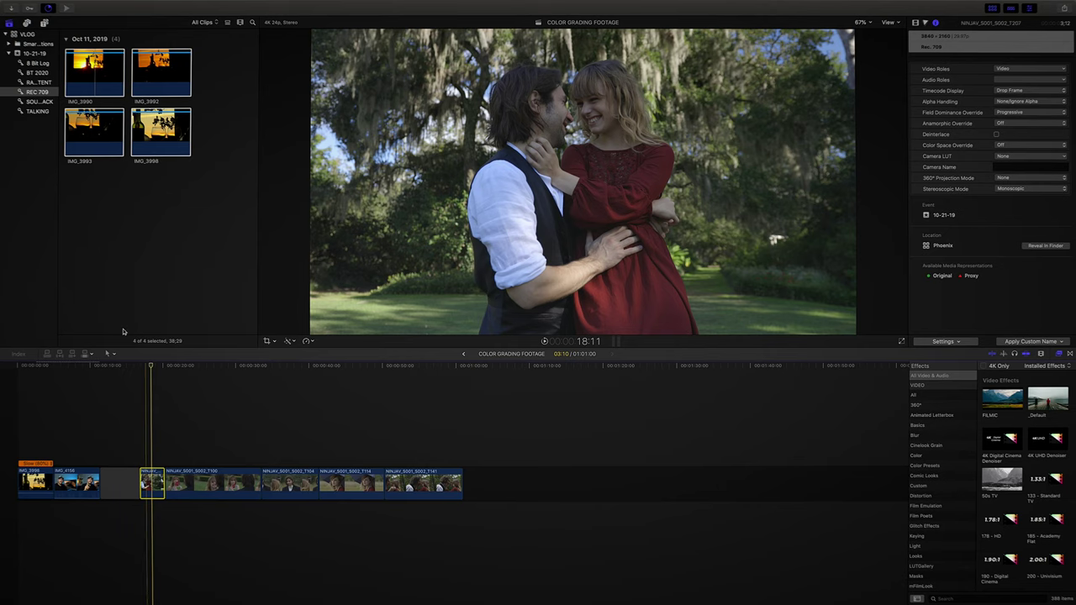
pyautogui.click(37, 73)
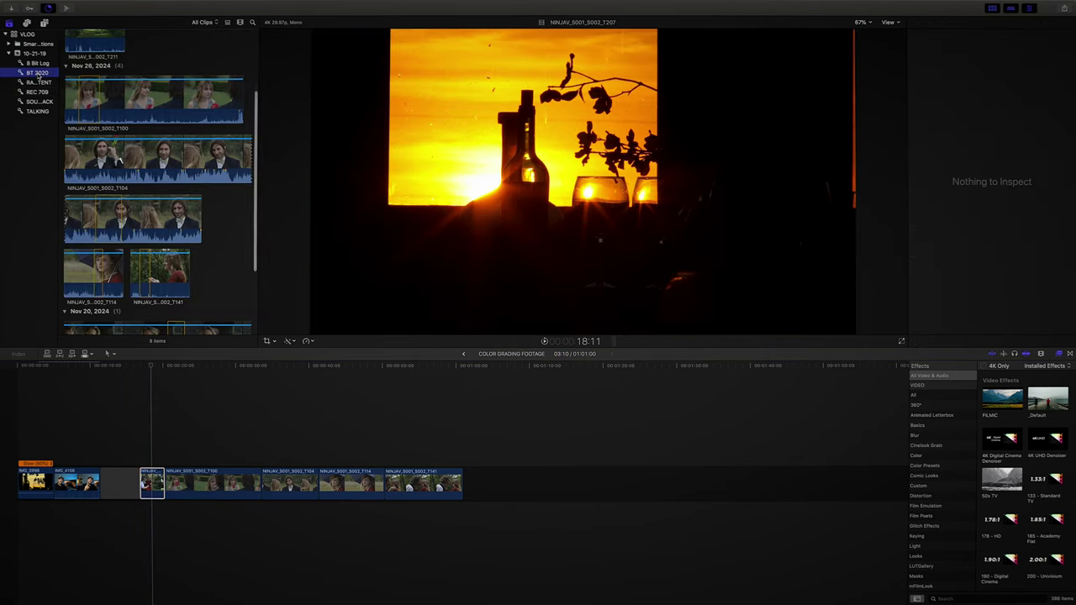
pyautogui.click(144, 150)
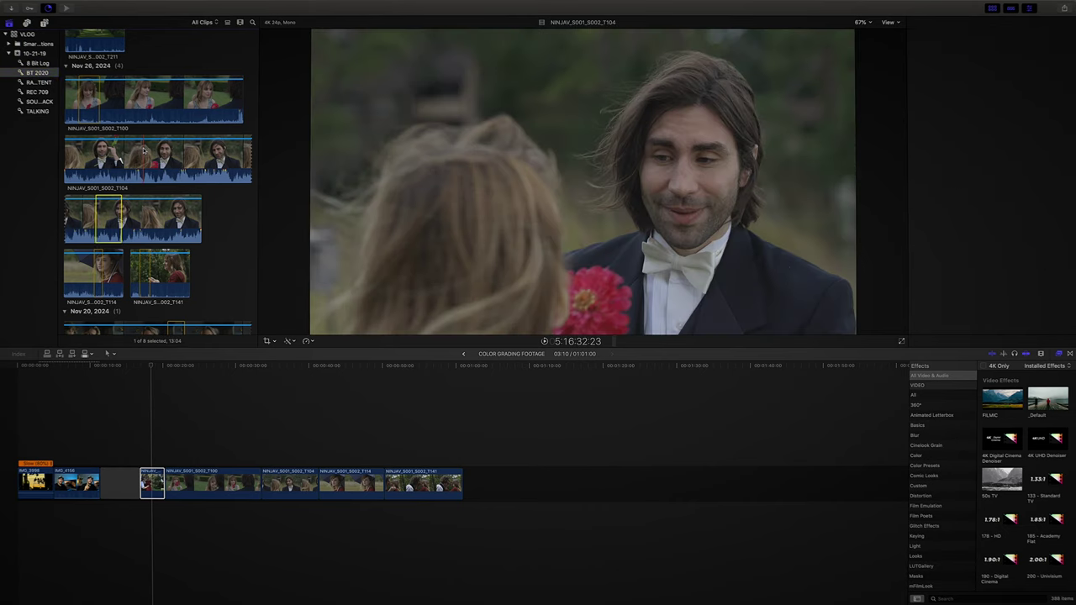
pyautogui.press('super+a')
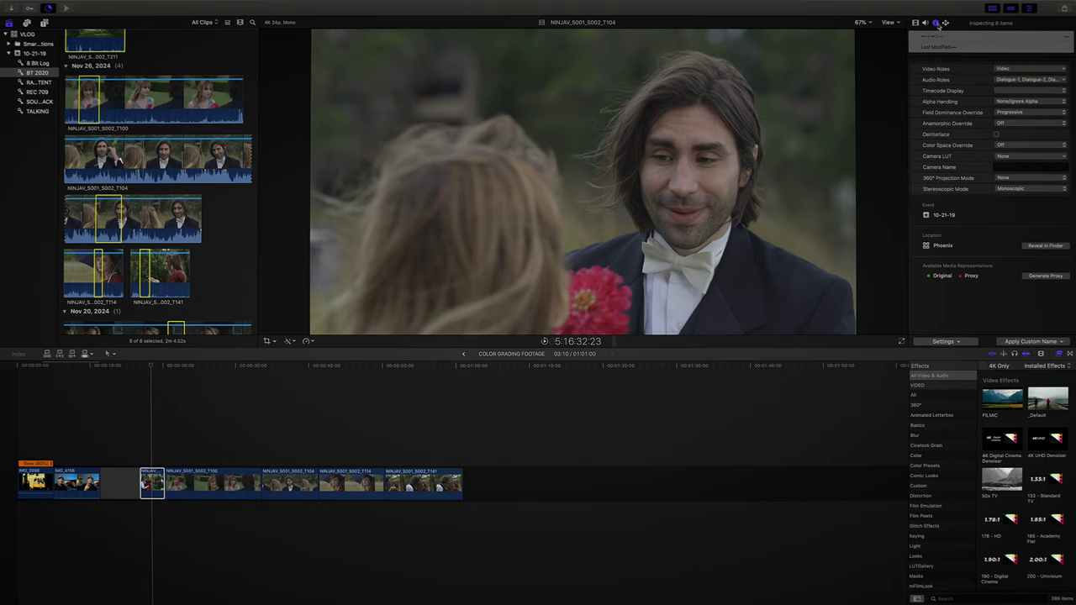
pyautogui.click(1000, 145)
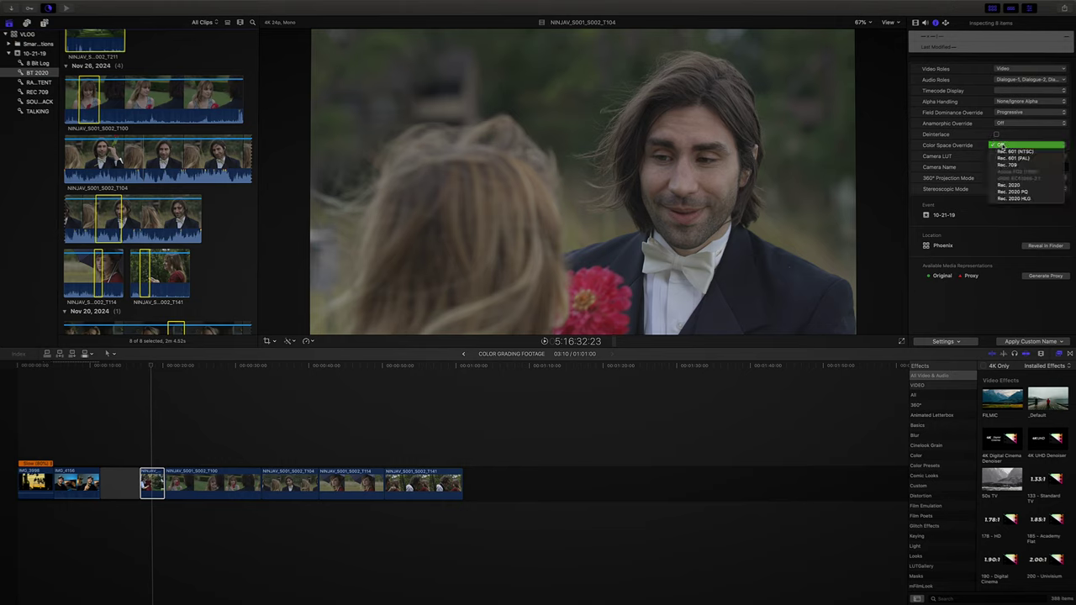
pyautogui.click(1034, 186)
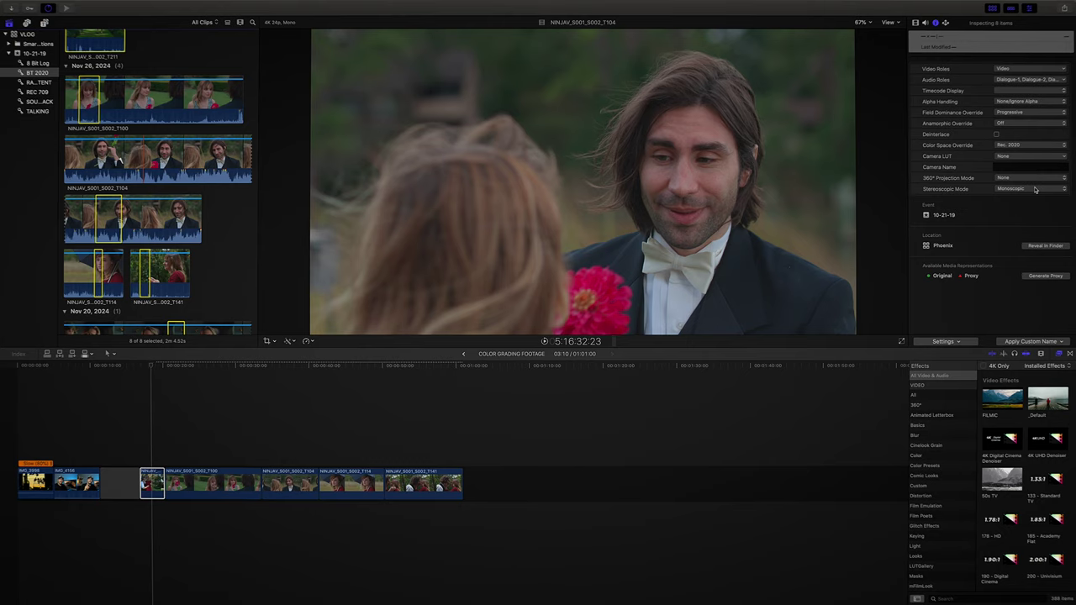
pyautogui.click(152, 483)
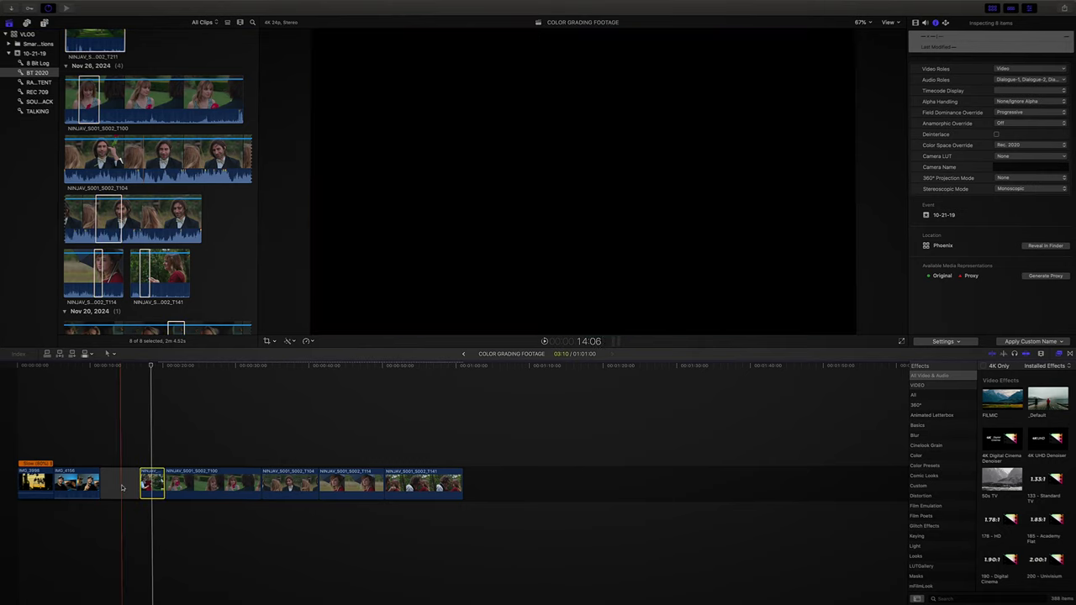
# Select the talking shot in the timeline and prepare it for grading with the browser hidden and the Color Board and video scopes shown
pyautogui.click(72, 456)
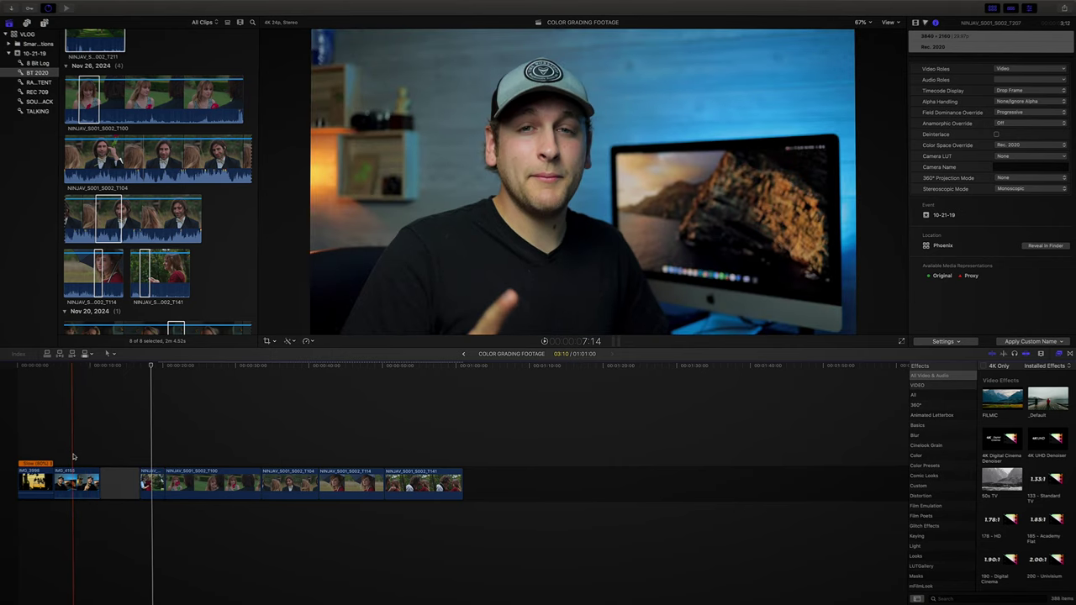
pyautogui.click(77, 484)
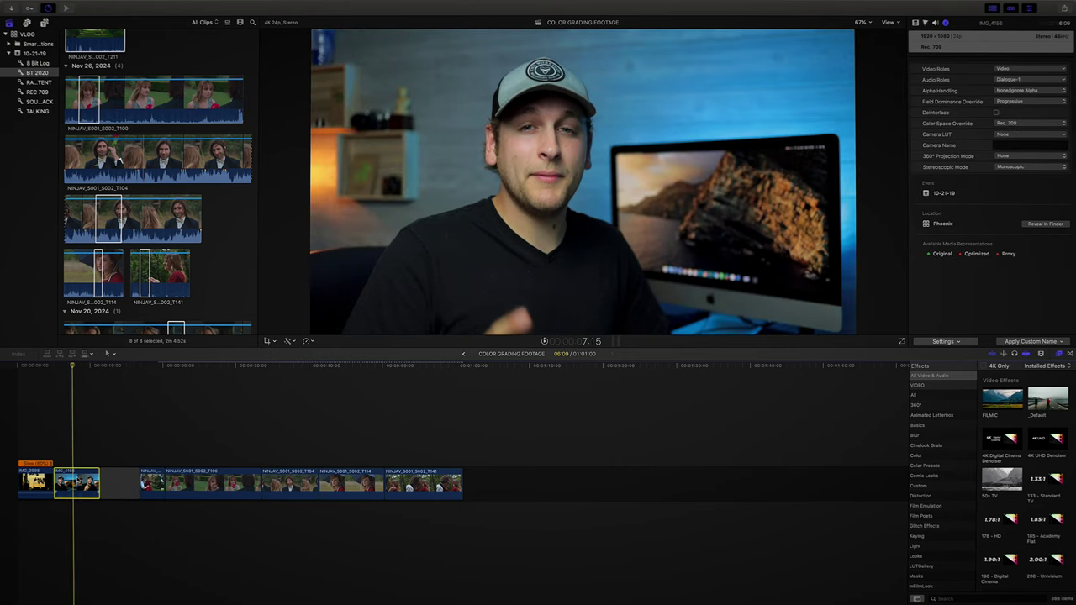
pyautogui.click(991, 8)
pyautogui.click(924, 22)
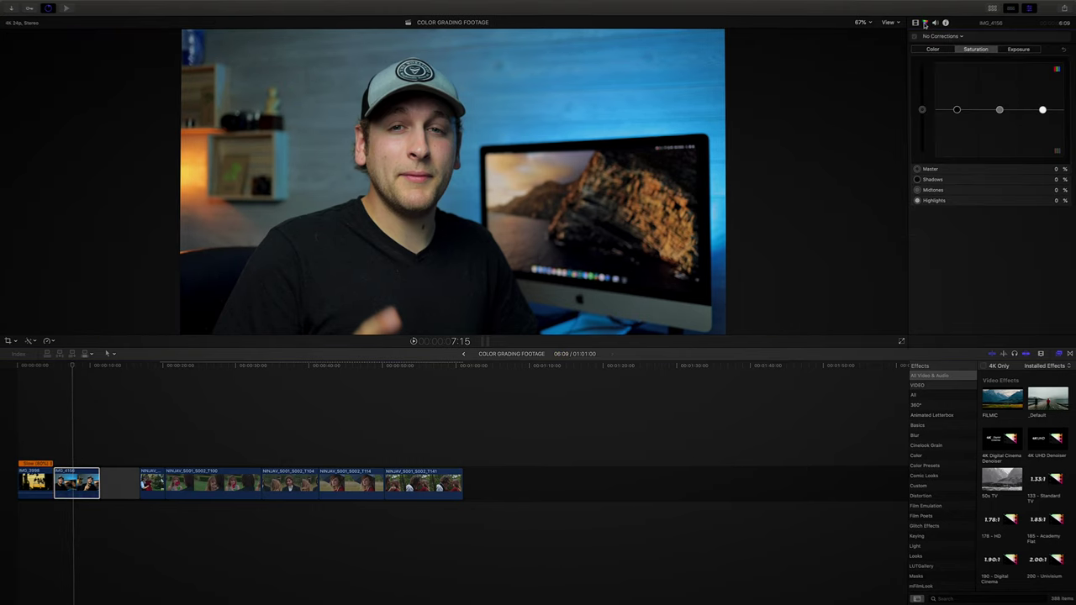
pyautogui.click(1009, 52)
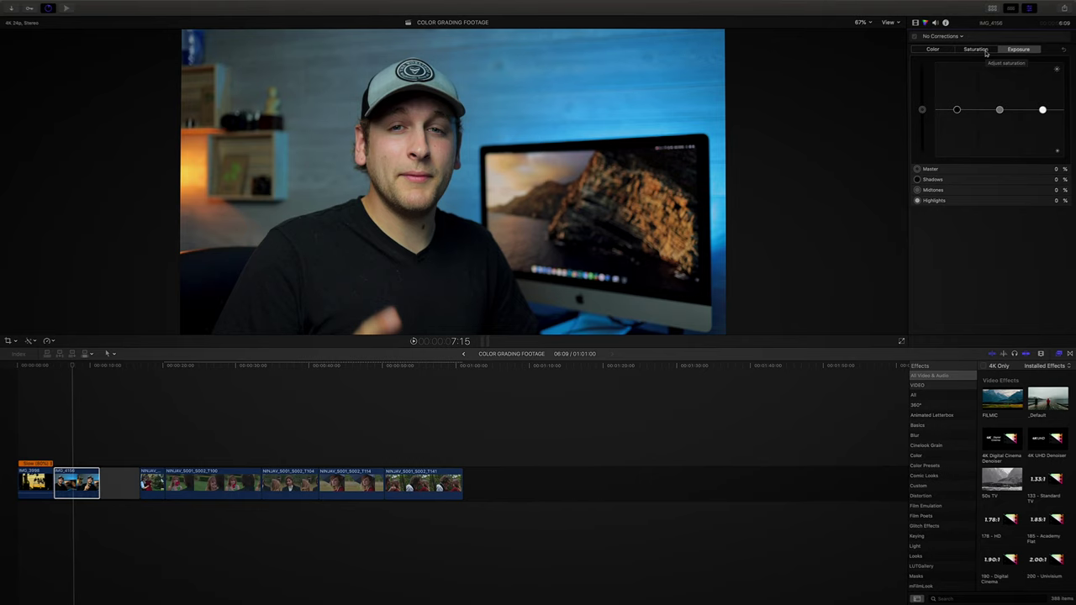
pyautogui.press('super+7')
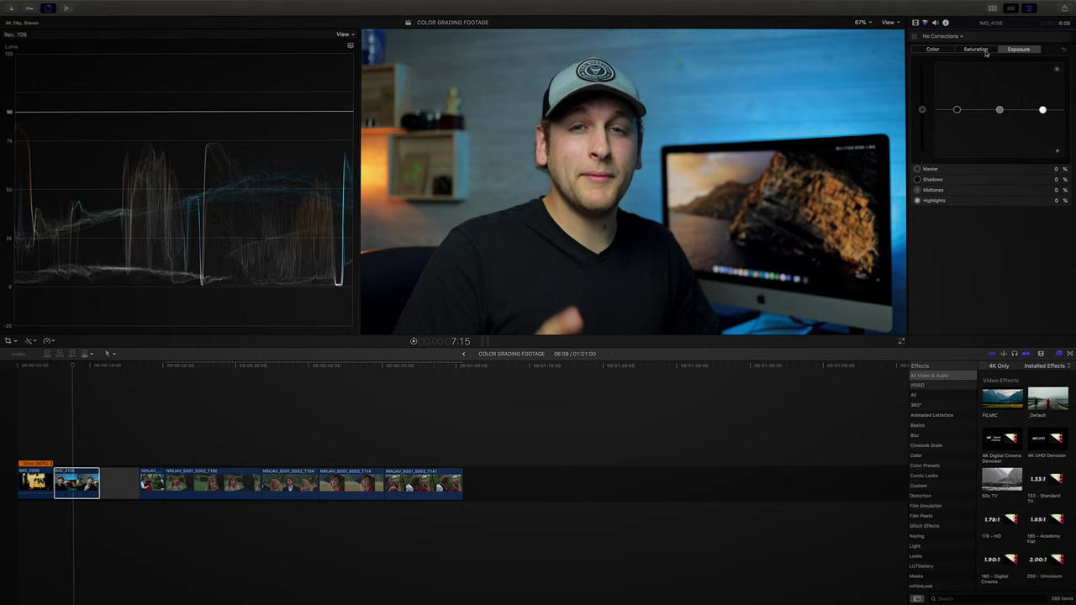
# Desaturate the talking shot by setting the Color Board's master saturation to -100%
pyautogui.click(986, 51)
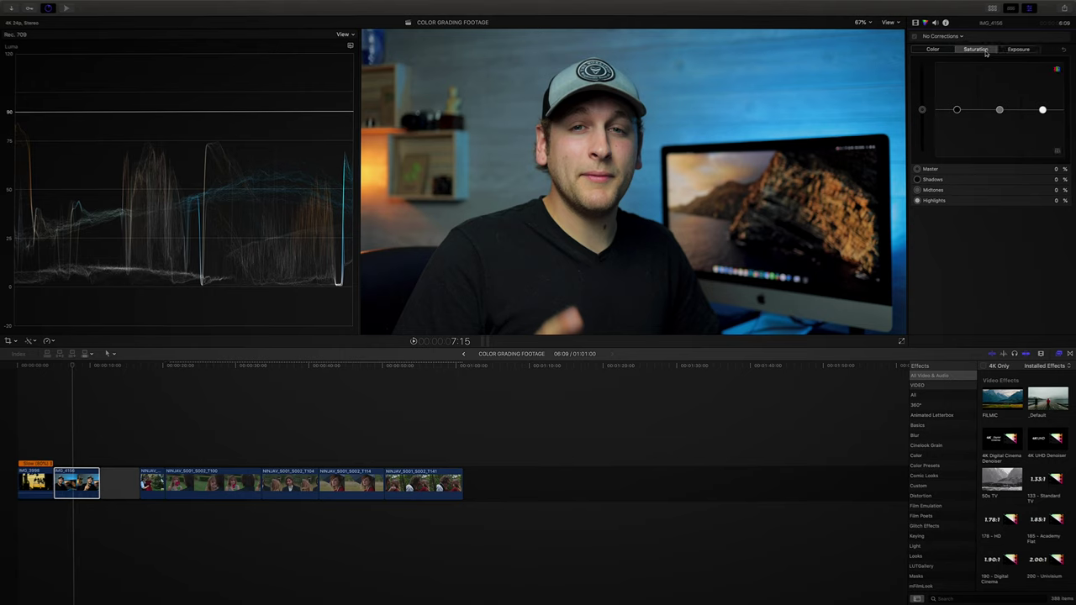
pyautogui.click(921, 111)
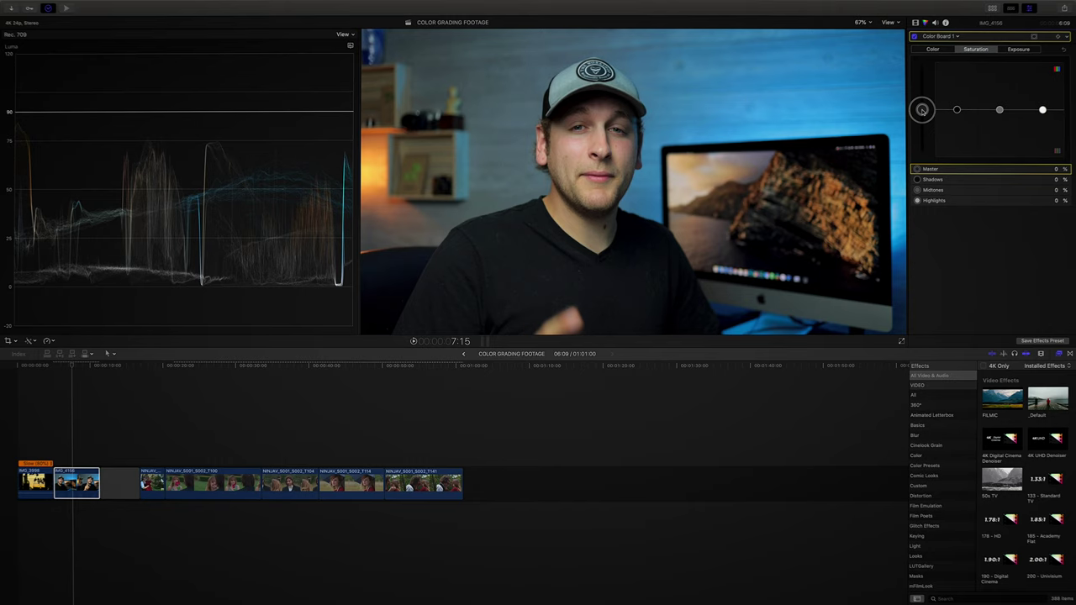
pyautogui.moveTo(921, 110); pyautogui.dragTo(941, 223)
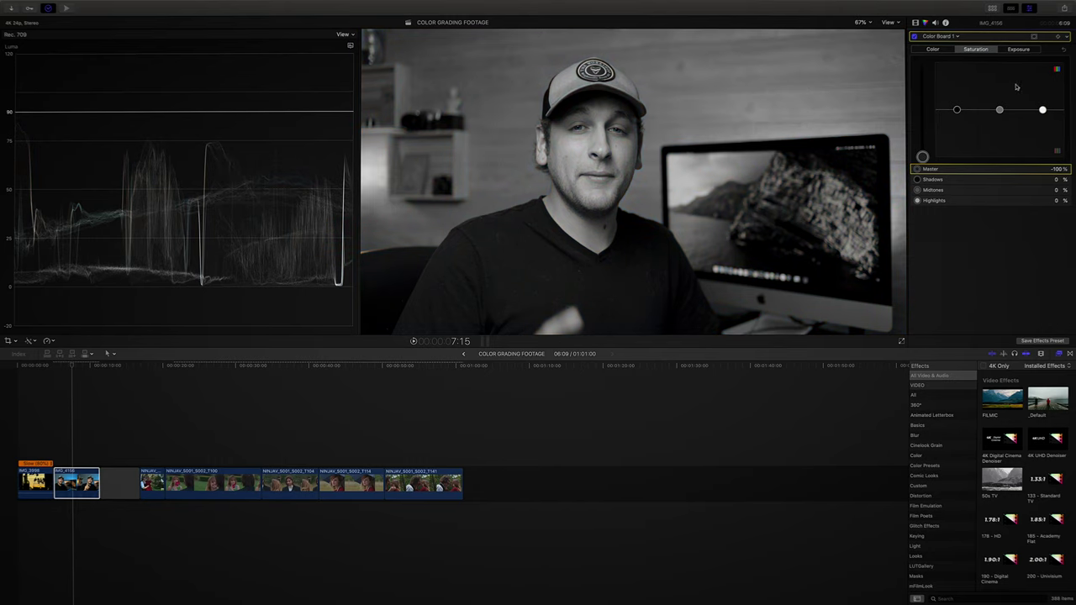
pyautogui.click(1063, 52)
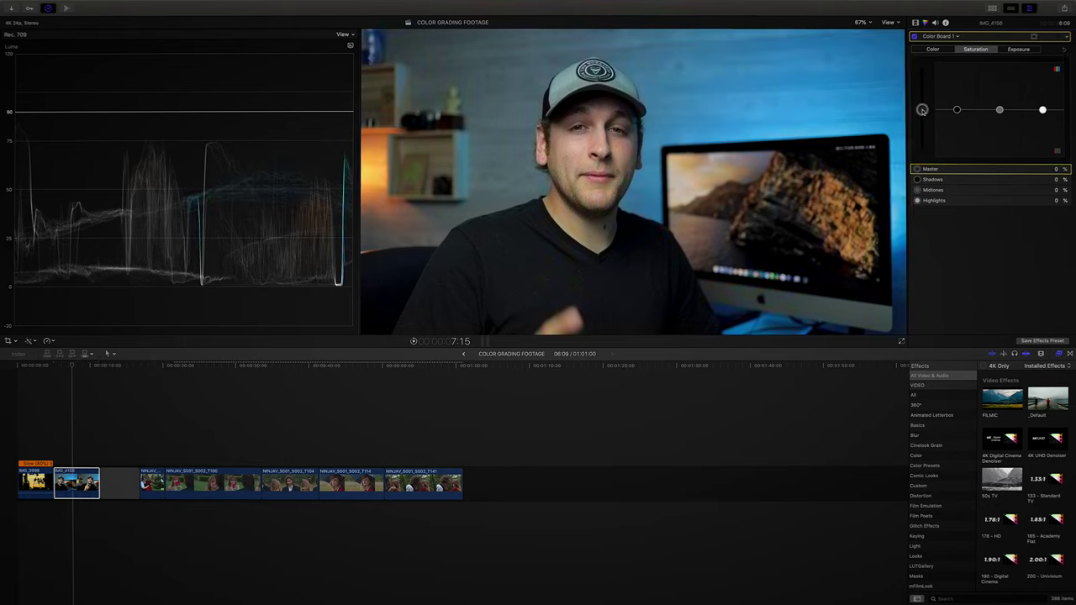
pyautogui.moveTo(922, 110); pyautogui.dragTo(921, 157)
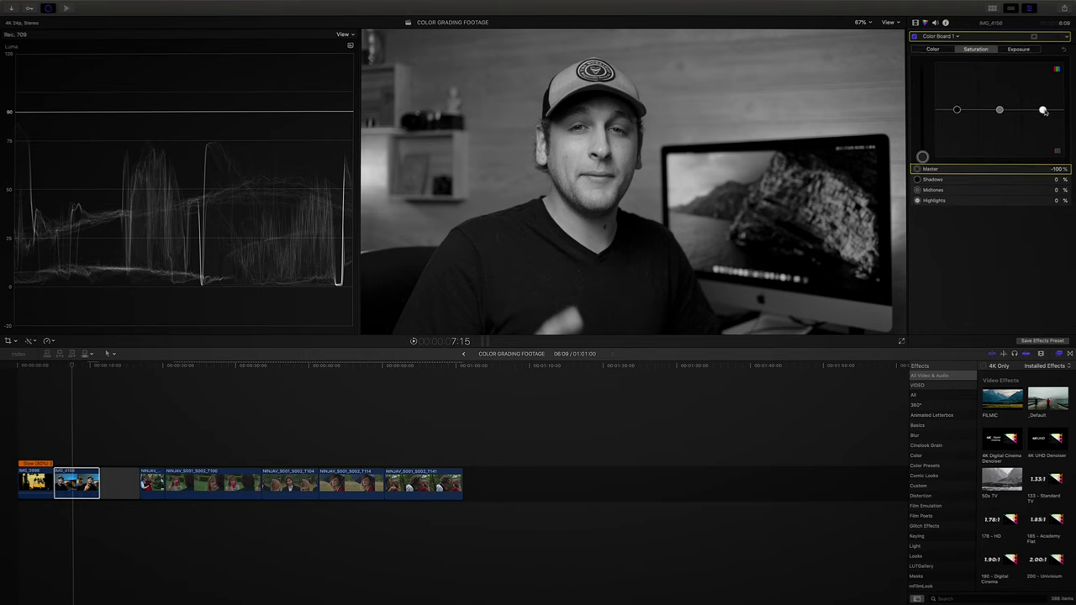
# Set the exposure to 1% shadows, -46% midtones and 10% highlights, and reset the saturation of the talking shot
pyautogui.press('ctrl+super+e')
pyautogui.moveTo(1043, 110); pyautogui.dragTo(999, 132)
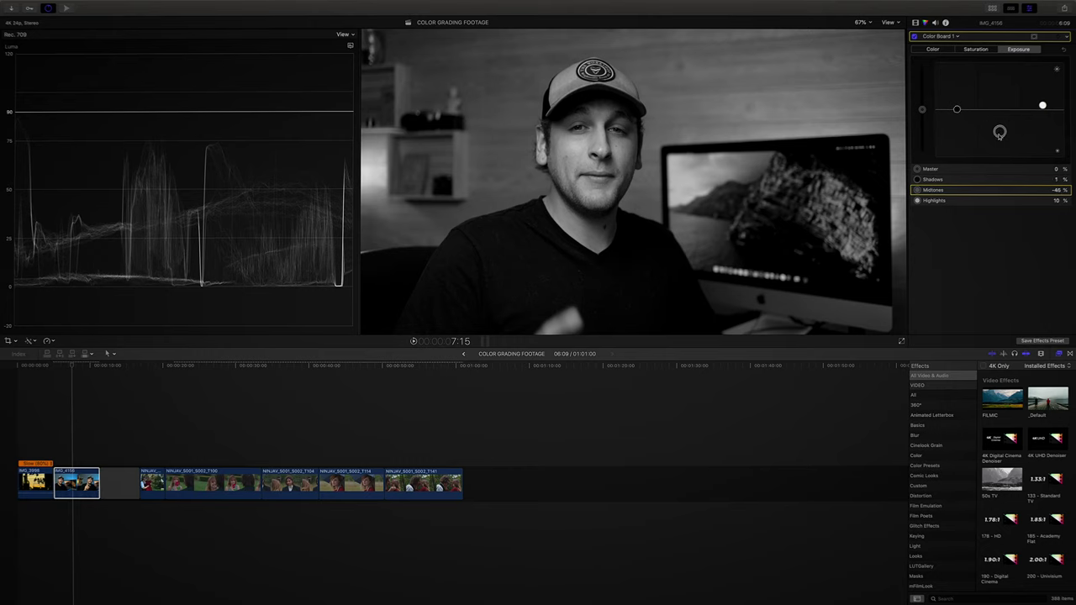
pyautogui.click(976, 50)
pyautogui.click(1062, 51)
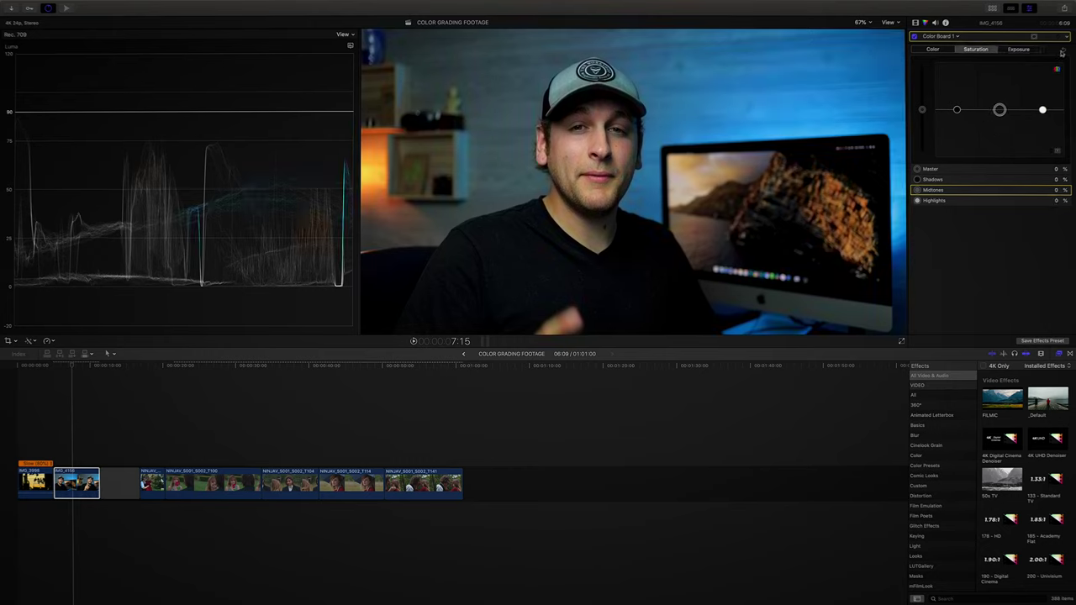
# Compare the talking shot with Color Board 1 disabled and enabled
pyautogui.click(914, 38)
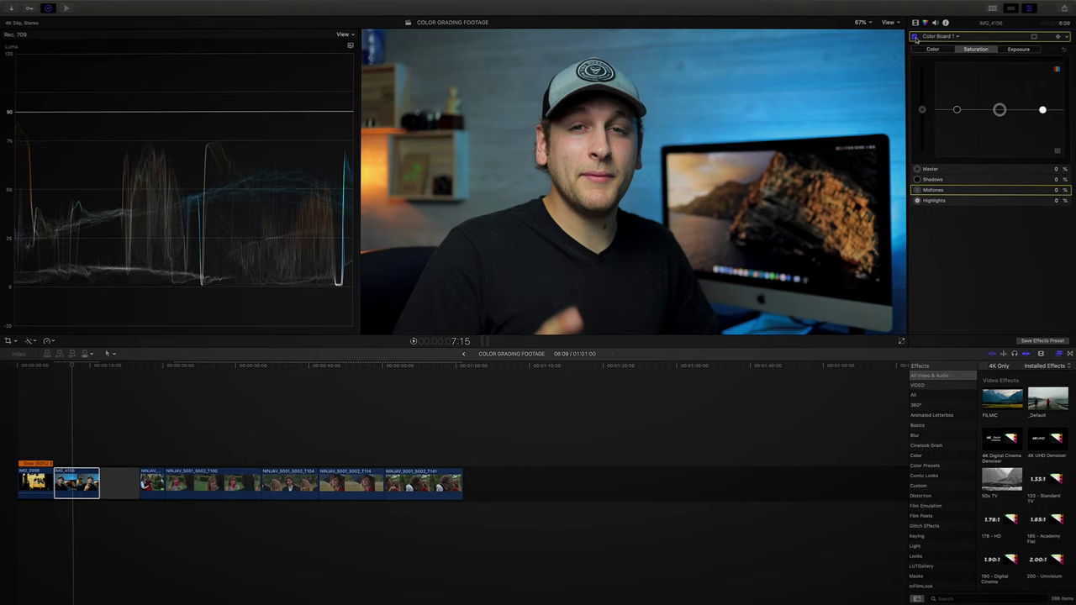
pyautogui.click(914, 38)
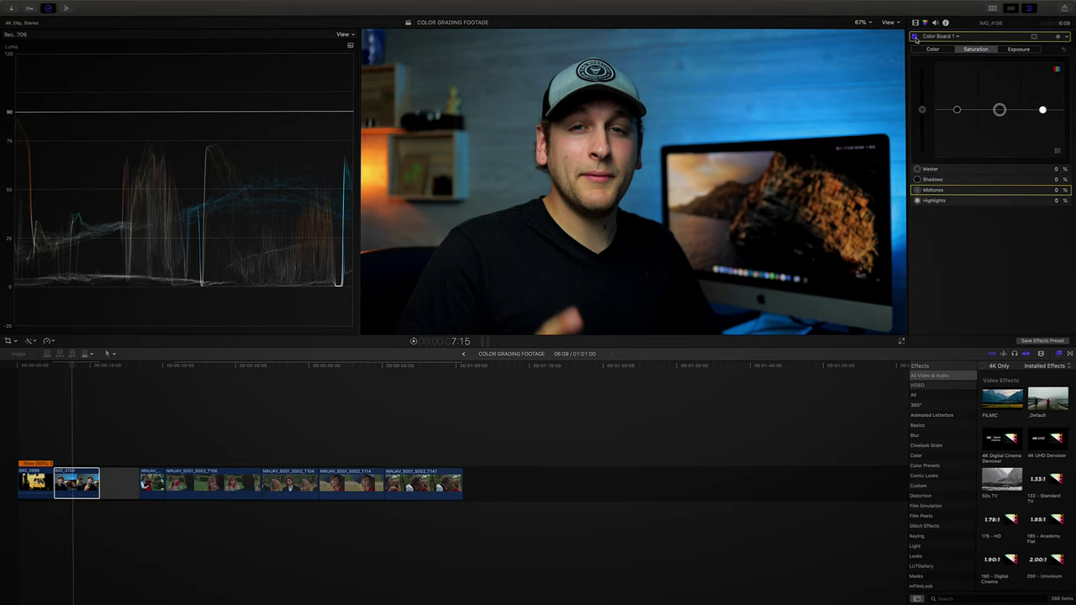
# Move the midtones color control of the talking shot to a hue of 33° at 0% and toggle Color Board 1
pyautogui.click(75, 478)
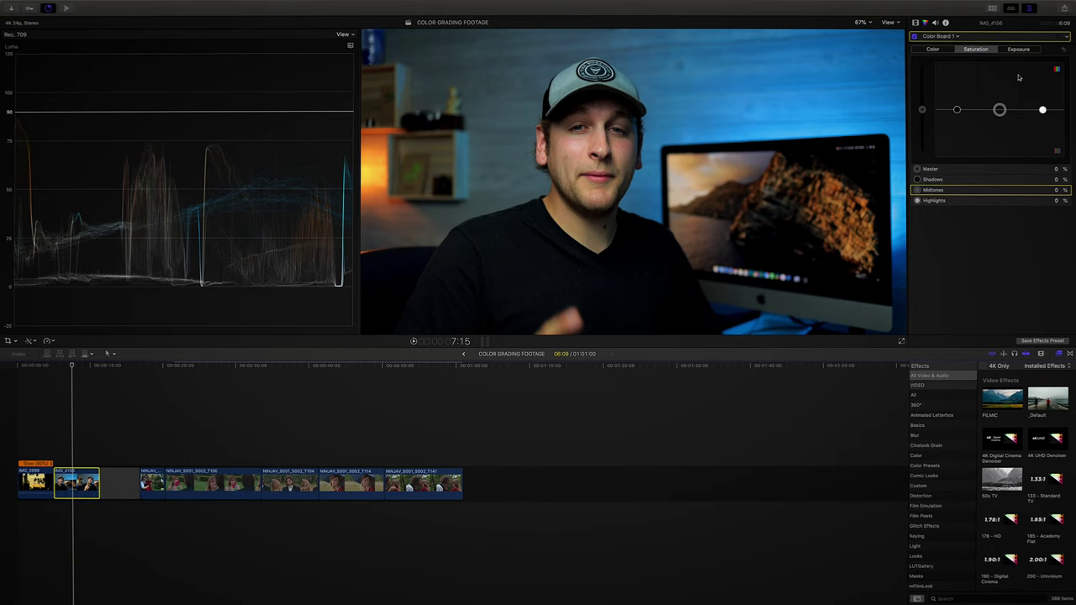
pyautogui.click(933, 49)
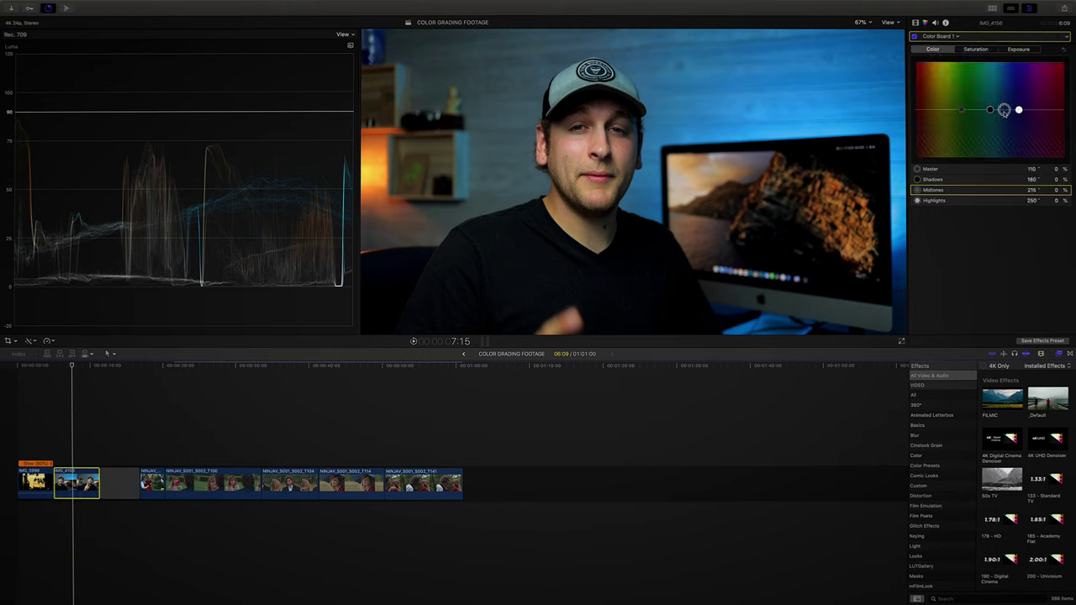
pyautogui.moveTo(1003, 110); pyautogui.dragTo(930, 110)
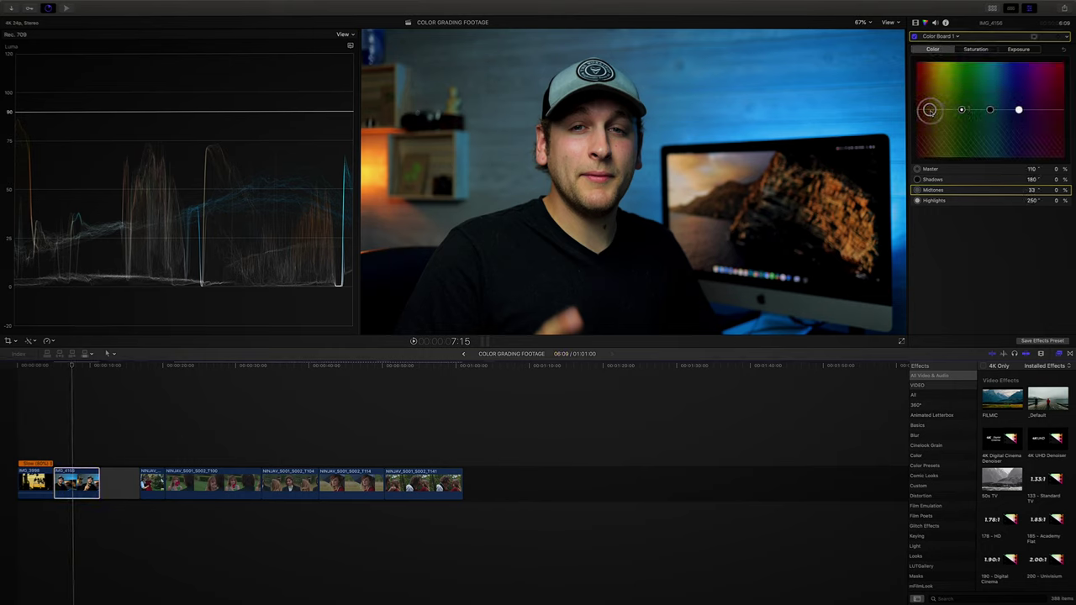
pyautogui.click(914, 37)
# Search the effects for "lut" and apply the Custom LUT effect to the NINJAV_S001_S002_T104 clip
pyautogui.click(154, 460)
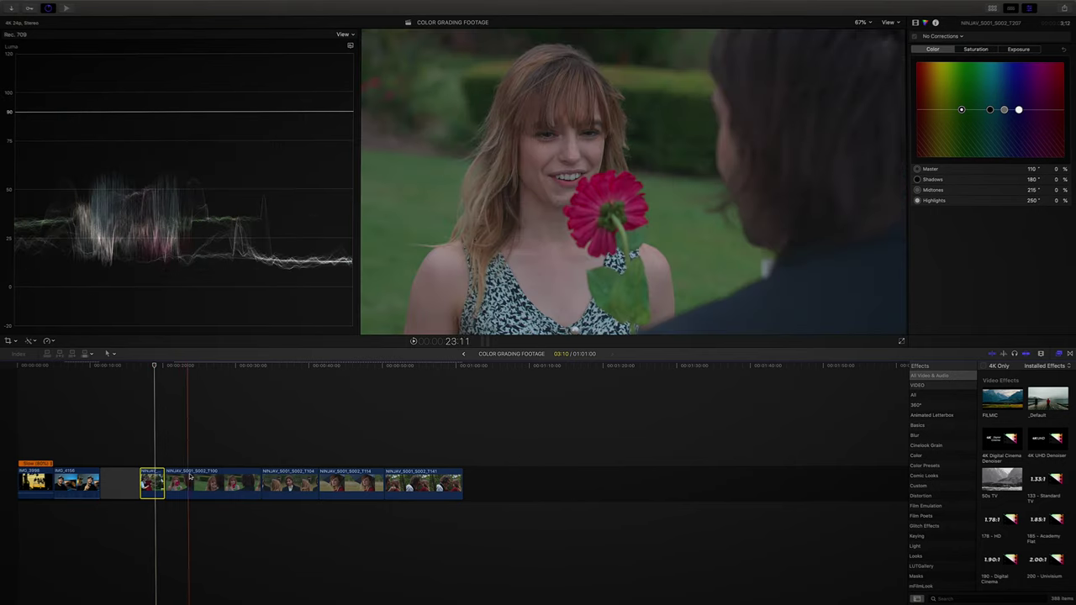
pyautogui.click(293, 484)
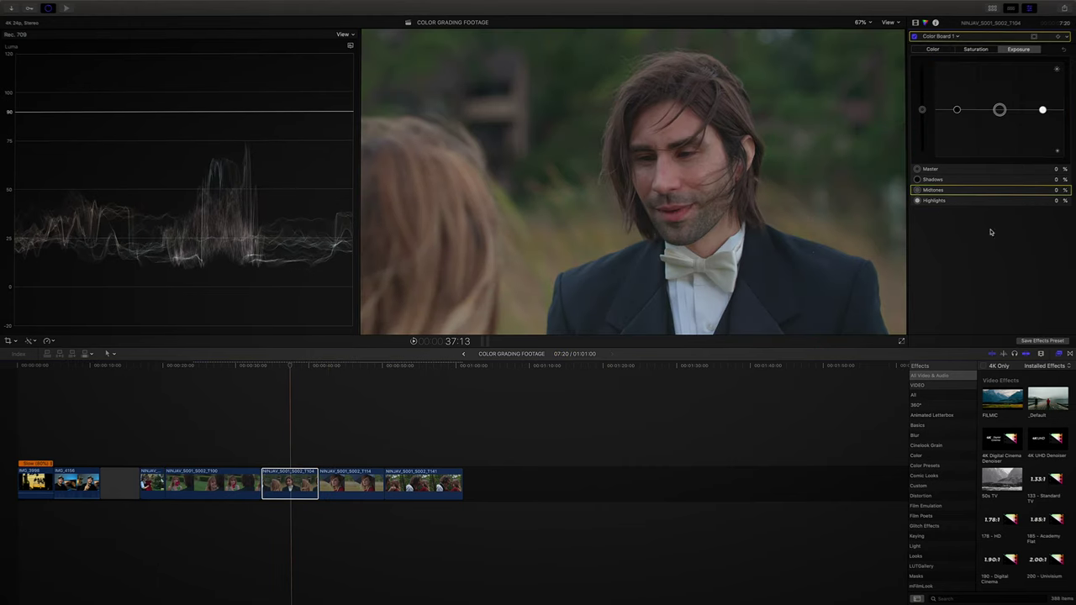
pyautogui.click(967, 597)
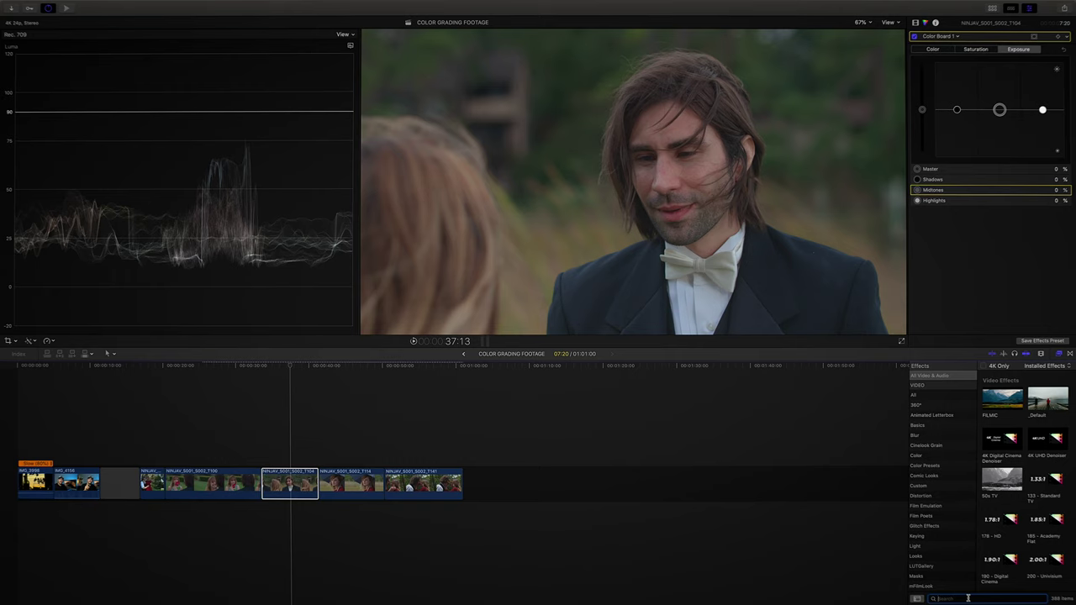
pyautogui.write('lut')
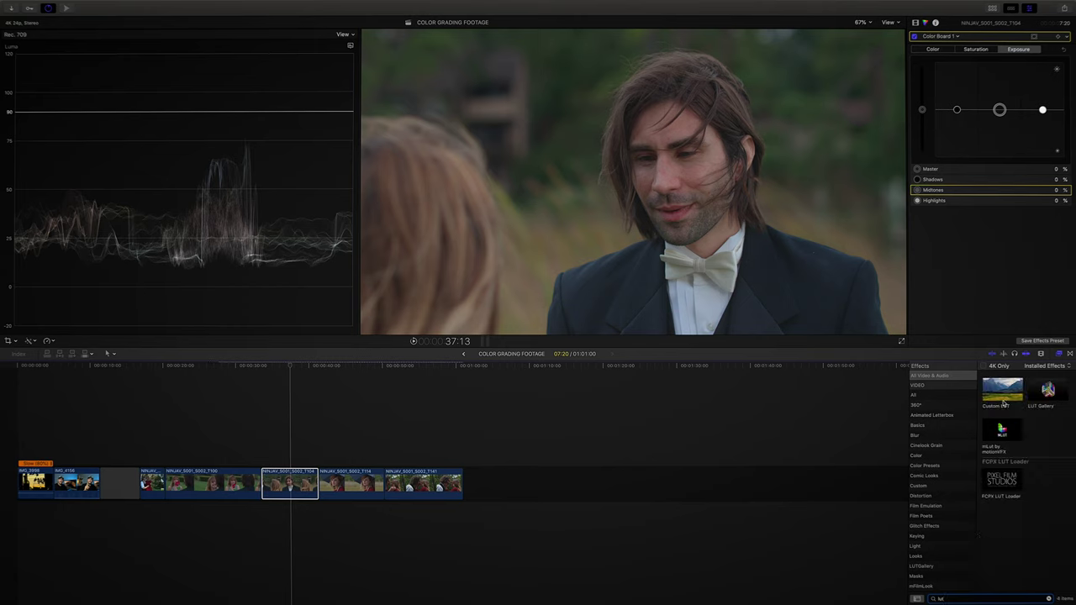
pyautogui.click(991, 410)
pyautogui.moveTo(991, 410); pyautogui.dragTo(292, 486)
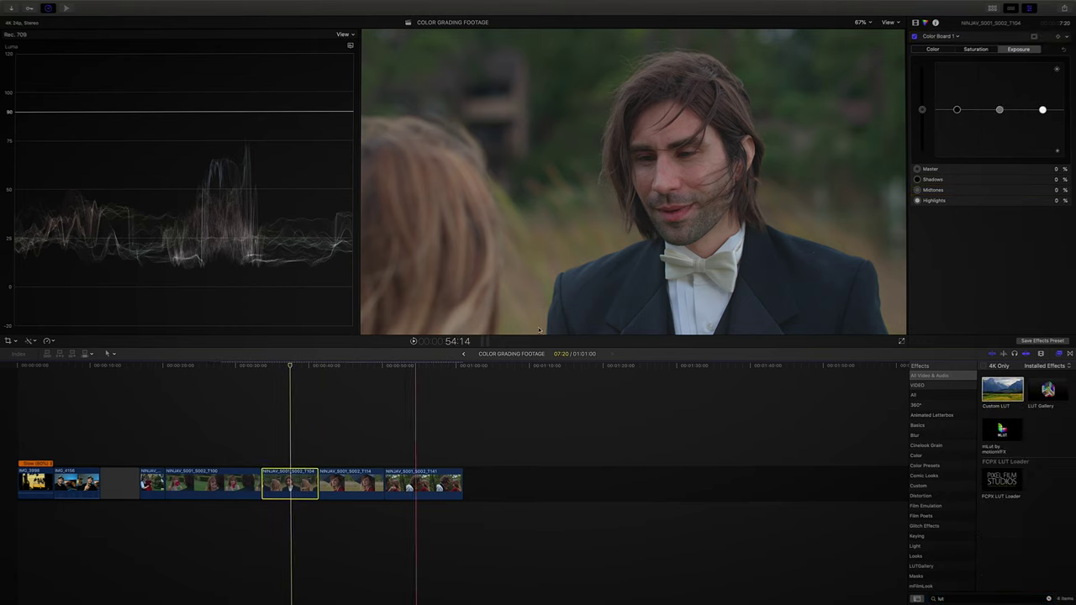
# Load the C-LOG V4 LUT from the LUTS folder in the Custom LUT effect and set its input to Rec. 2020
pyautogui.click(915, 23)
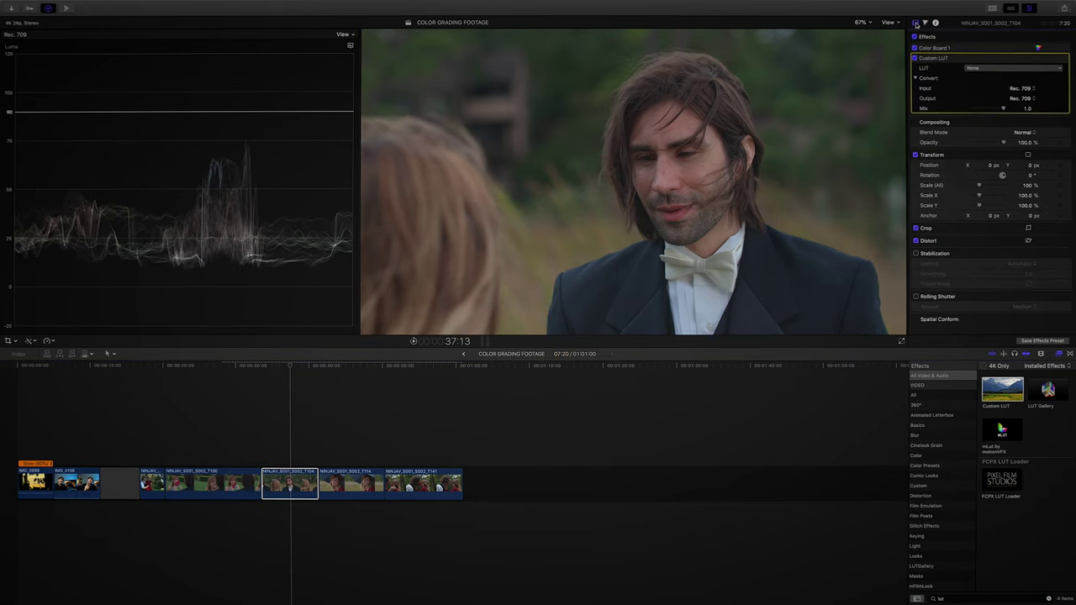
pyautogui.click(972, 71)
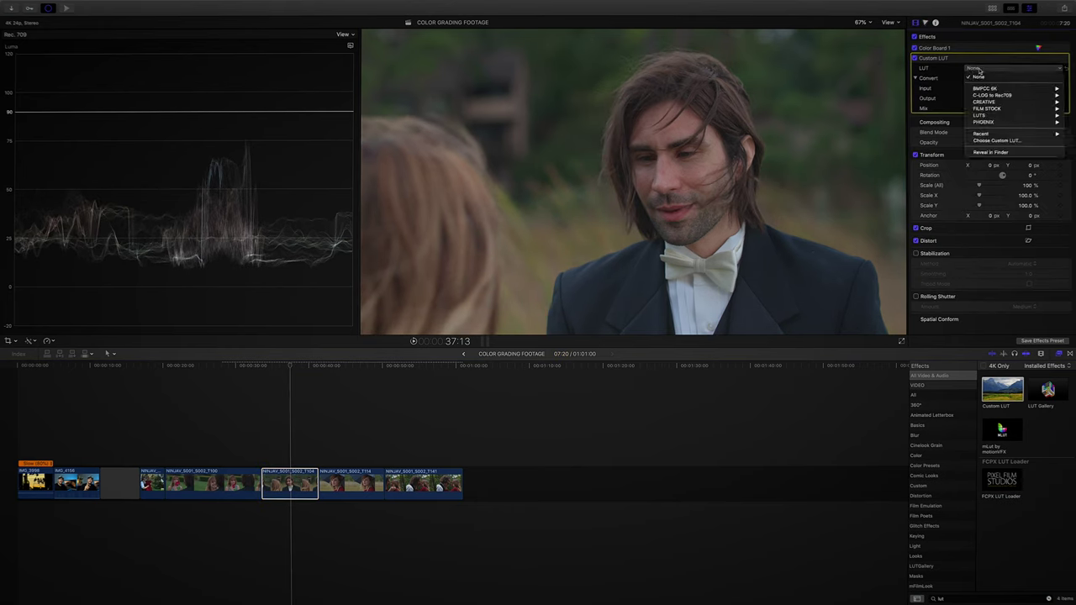
pyautogui.moveTo(981, 117)
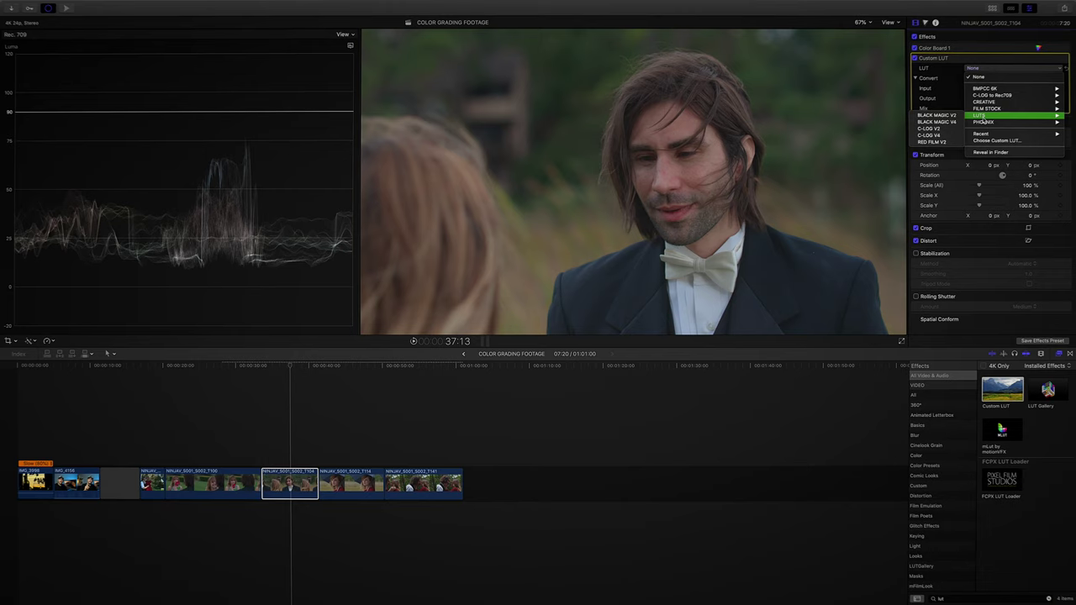
pyautogui.click(939, 135)
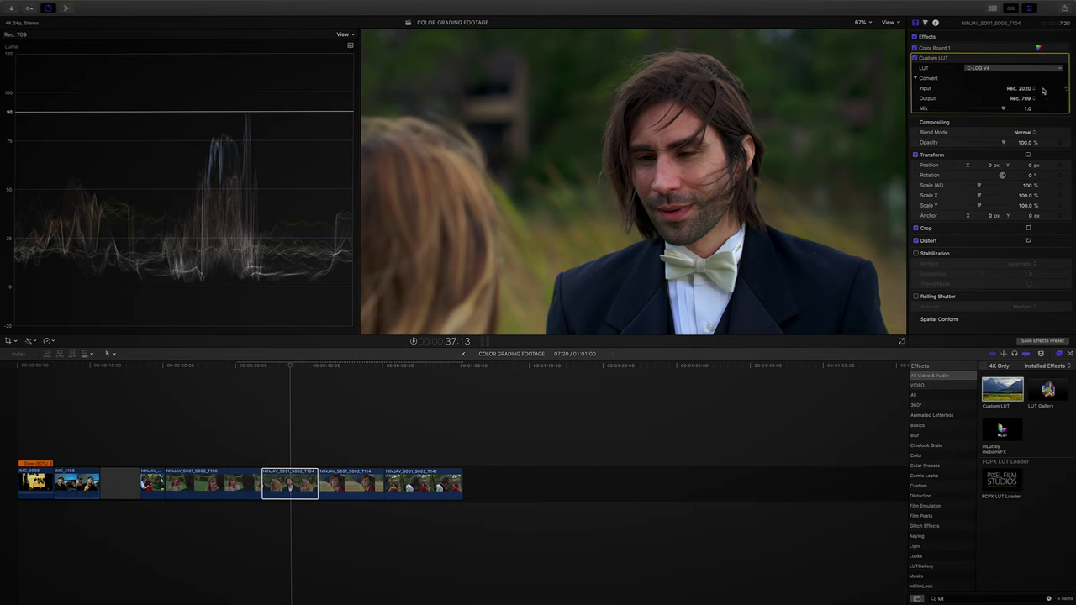
# Check the selected clip's Color Space Override in its file information and return to the video effect settings
pyautogui.click(935, 22)
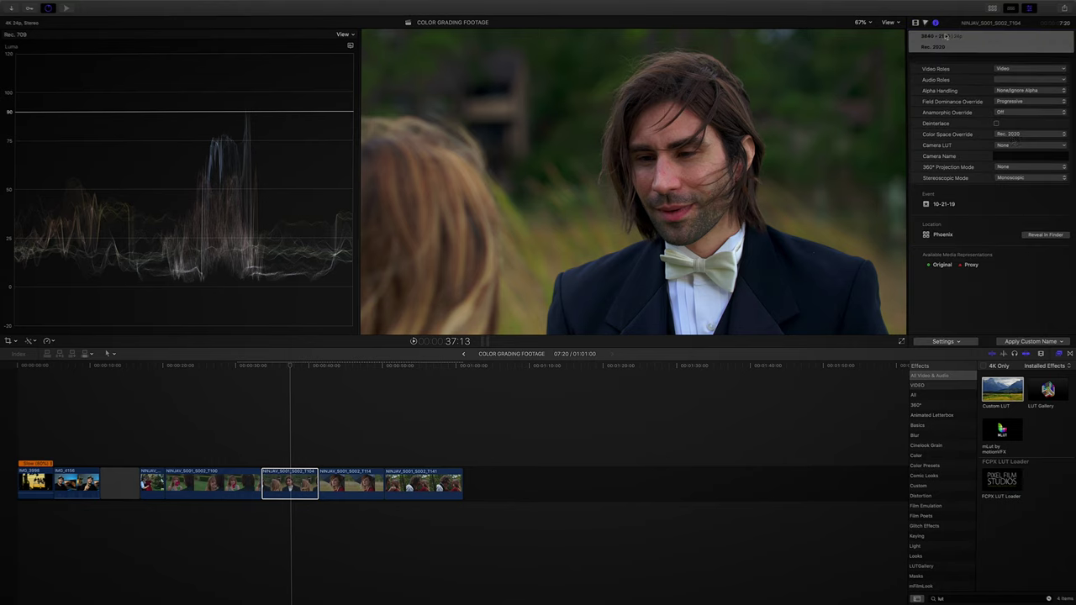
pyautogui.click(1007, 136)
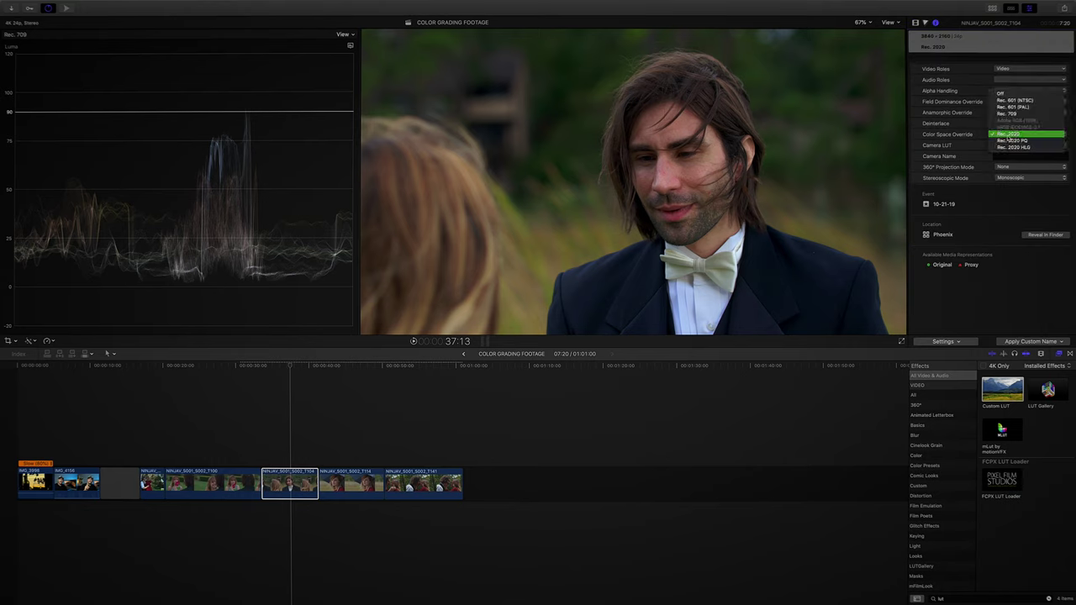
pyautogui.click(1008, 136)
pyautogui.click(915, 22)
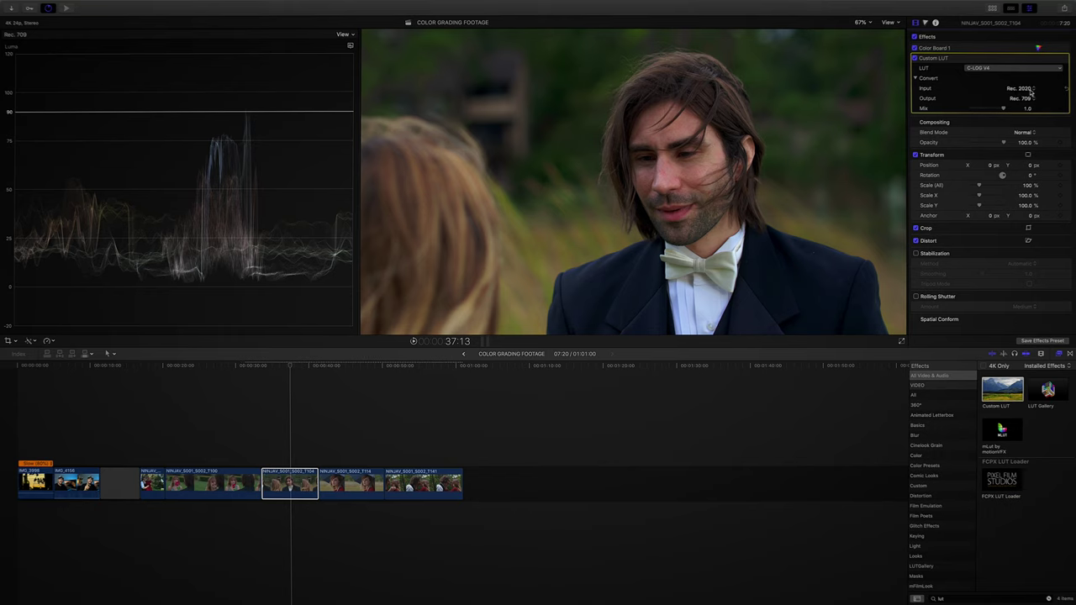
# Try Rec. 709 as the Custom LUT's input color space and restore Rec. 2020
pyautogui.click(1027, 89)
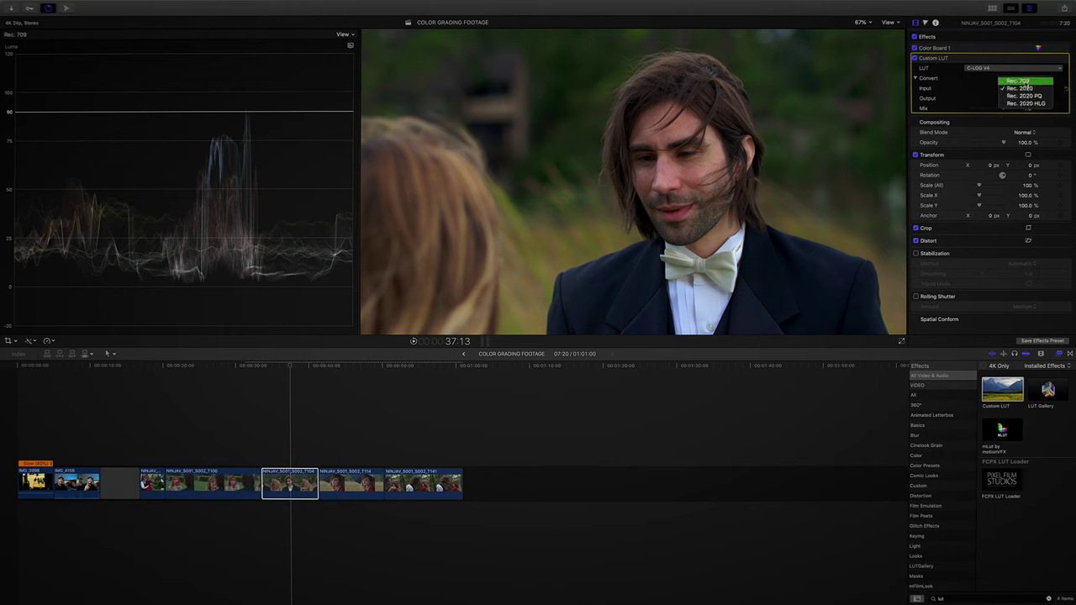
pyautogui.click(1026, 83)
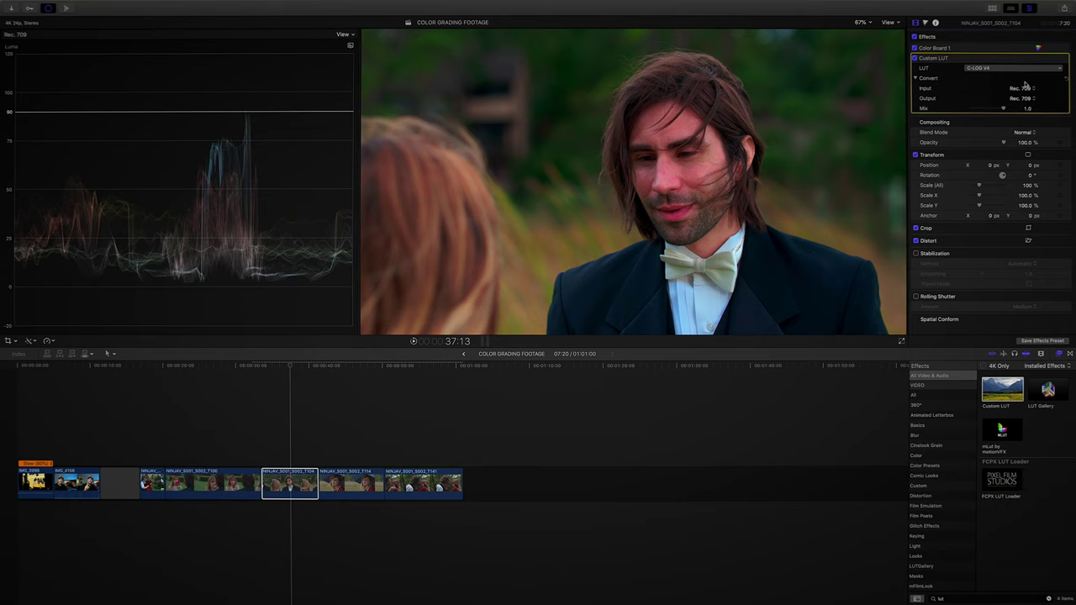
pyautogui.click(1025, 87)
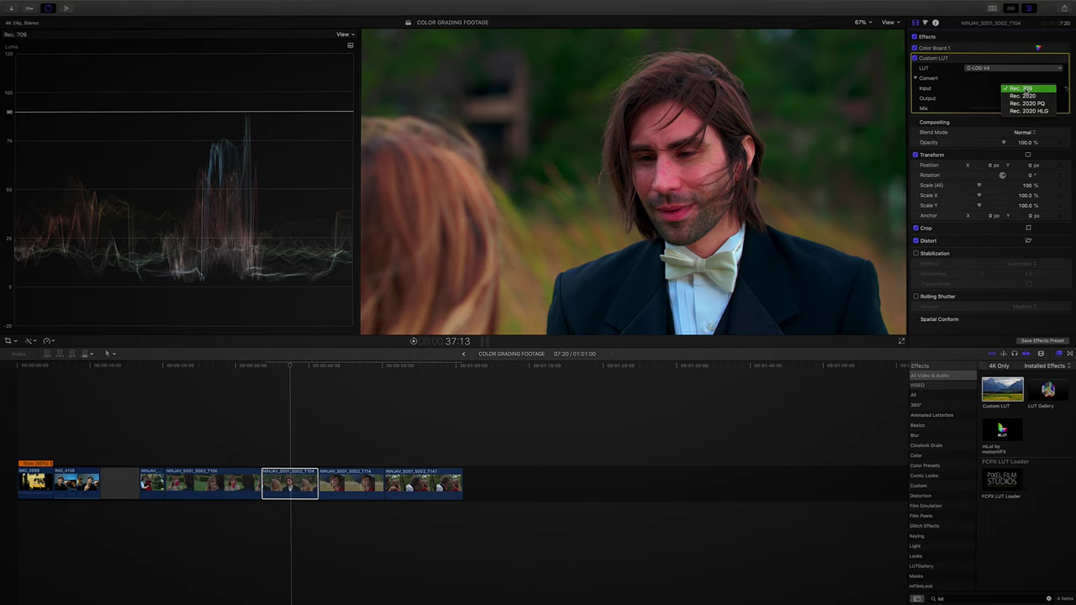
pyautogui.click(1023, 96)
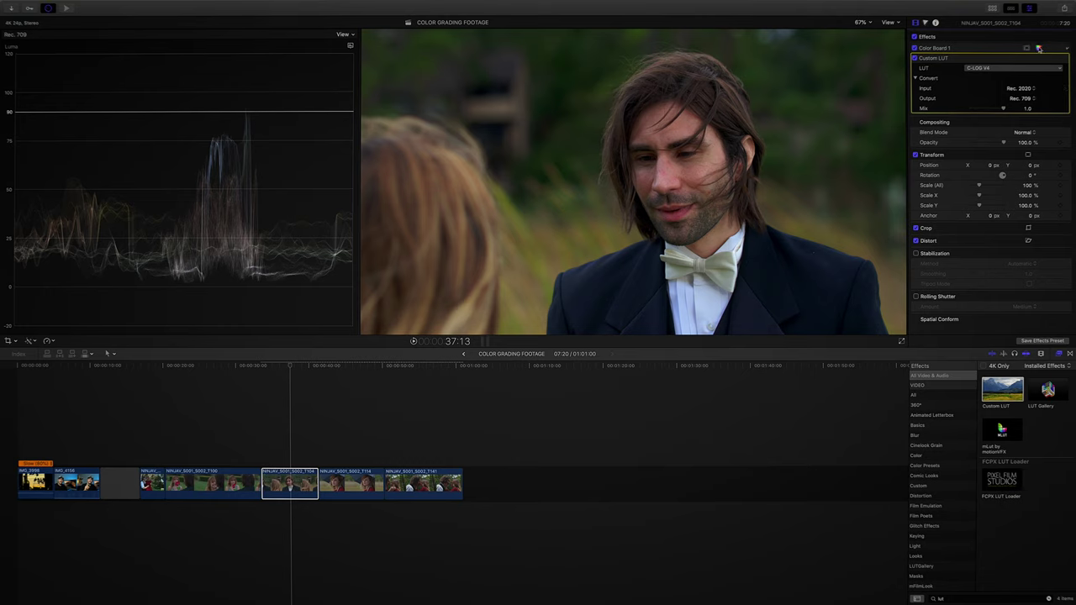
# Lower the shadows exposure of the groom clip to -3% in Color Board 1
pyautogui.click(1039, 49)
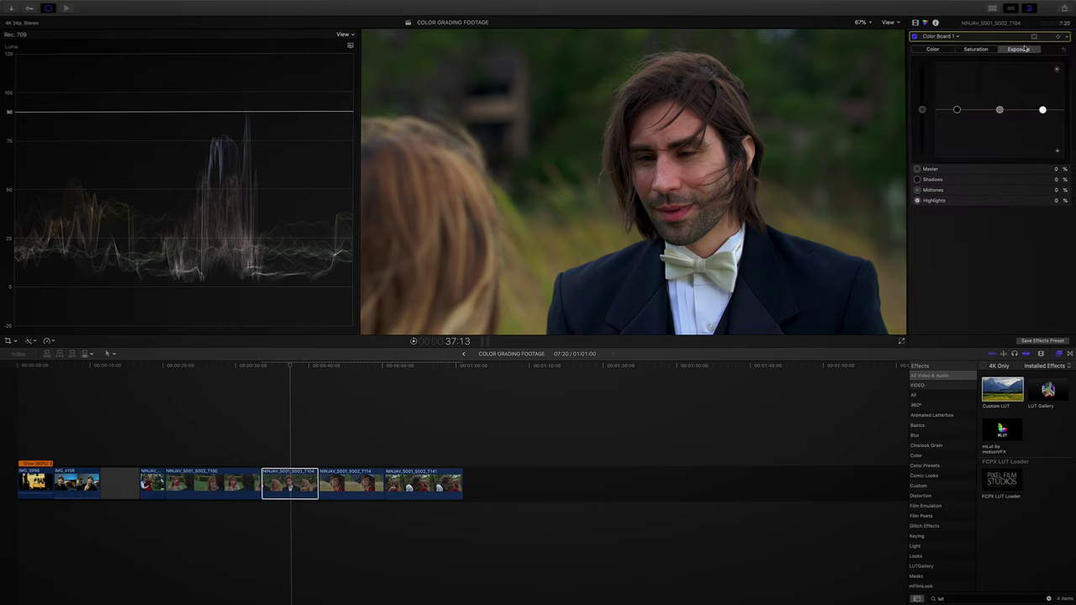
pyautogui.click(948, 41)
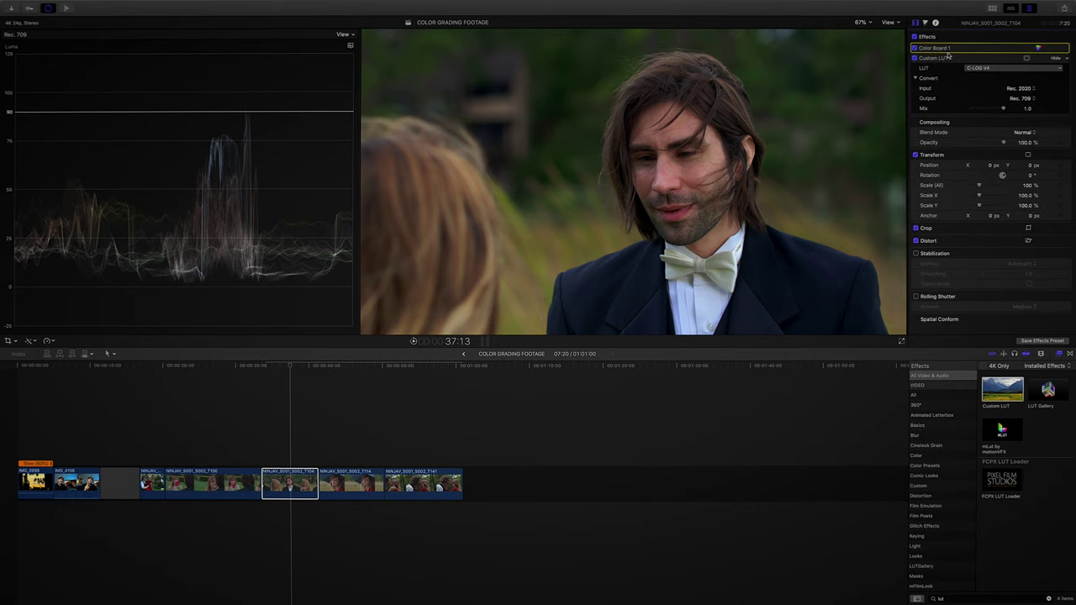
pyautogui.moveTo(948, 56)
pyautogui.mouseDown()
pyautogui.moveTo(946, 66)
pyautogui.moveTo(932, 52)
pyautogui.mouseUp()
pyautogui.click(1037, 48)
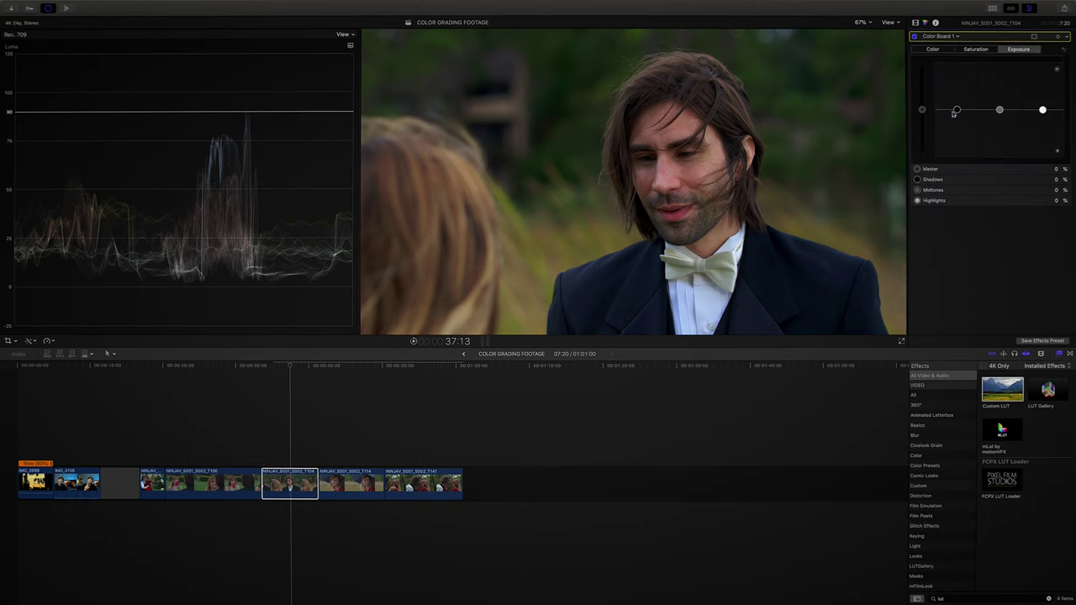
pyautogui.moveTo(956, 110); pyautogui.dragTo(956, 113)
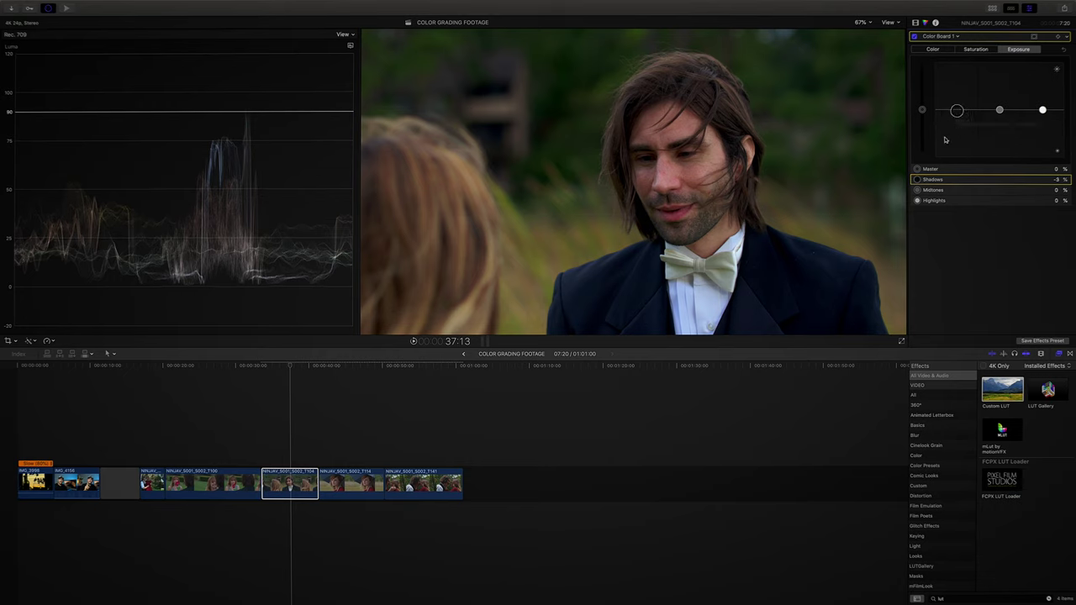
pyautogui.moveTo(957, 114); pyautogui.dragTo(955, 116)
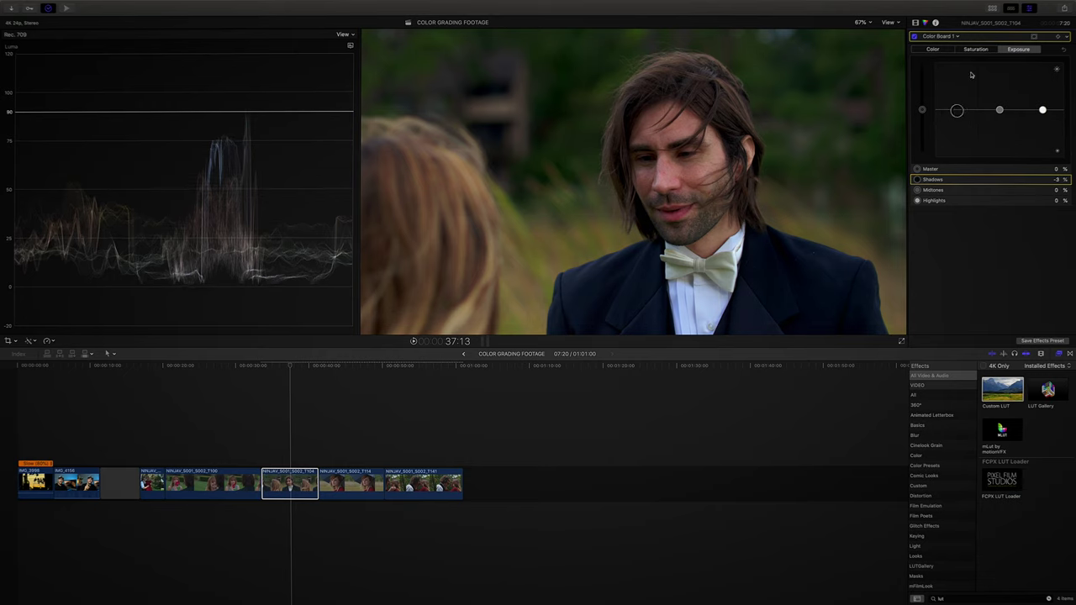
# Compare the groom clip with Color Board 1 disabled and enabled, and show the board's color controls
pyautogui.click(914, 36)
pyautogui.click(913, 36)
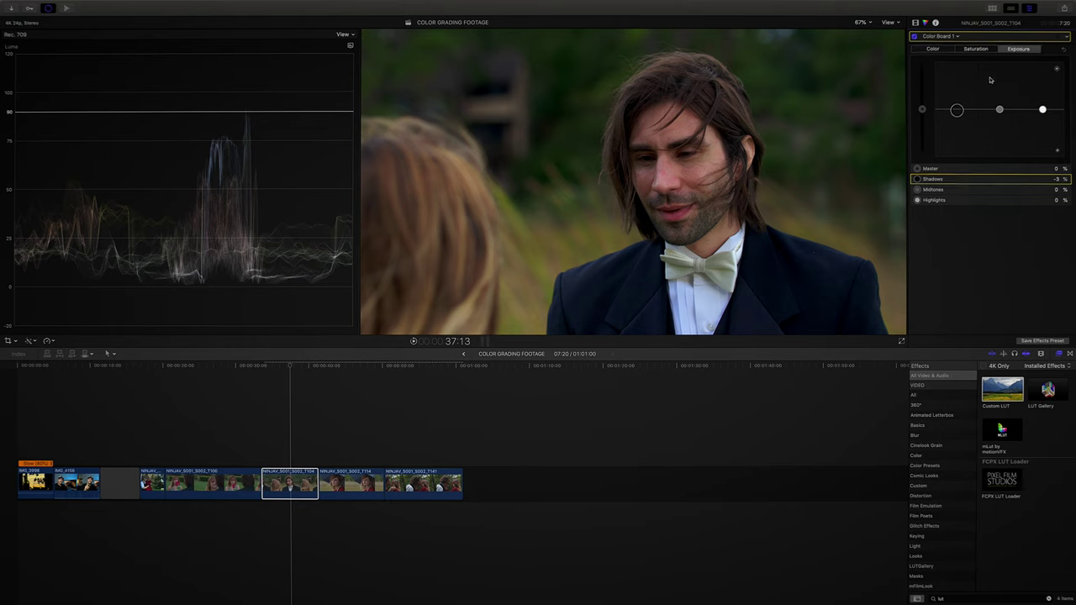
pyautogui.click(942, 51)
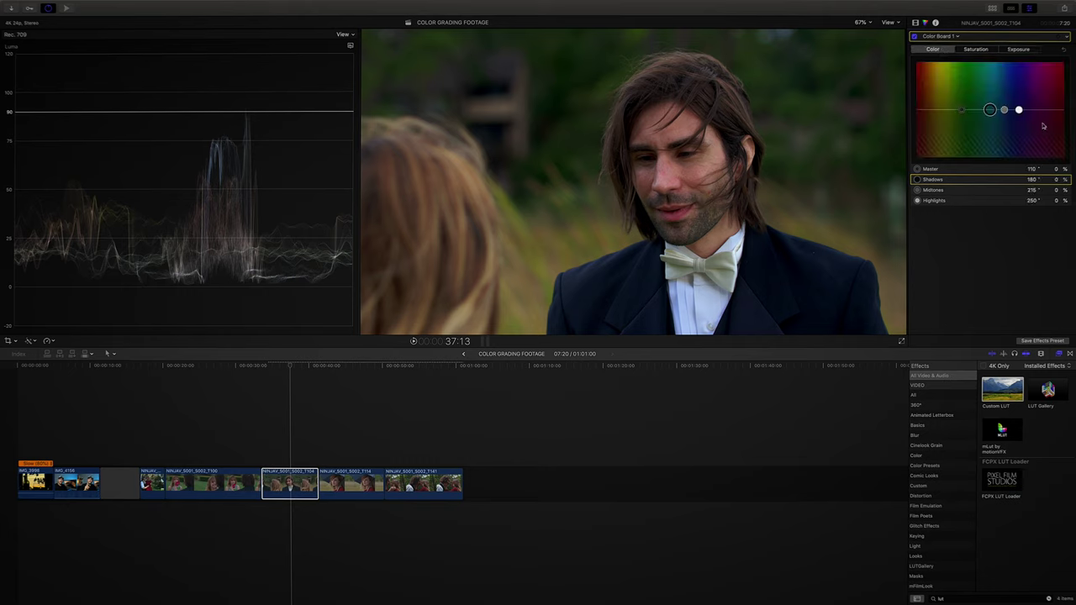
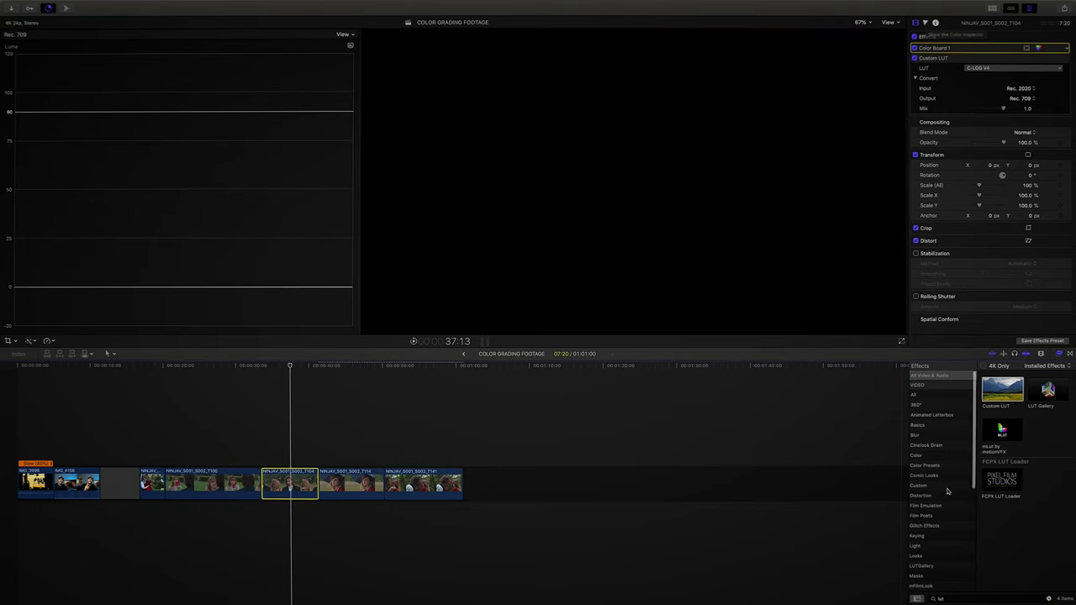
# Show the presets of the mFilmLook effects category without the search filter and reselect the groom clip
pyautogui.scroll(-3, 936, 494)
pyautogui.click(924, 533)
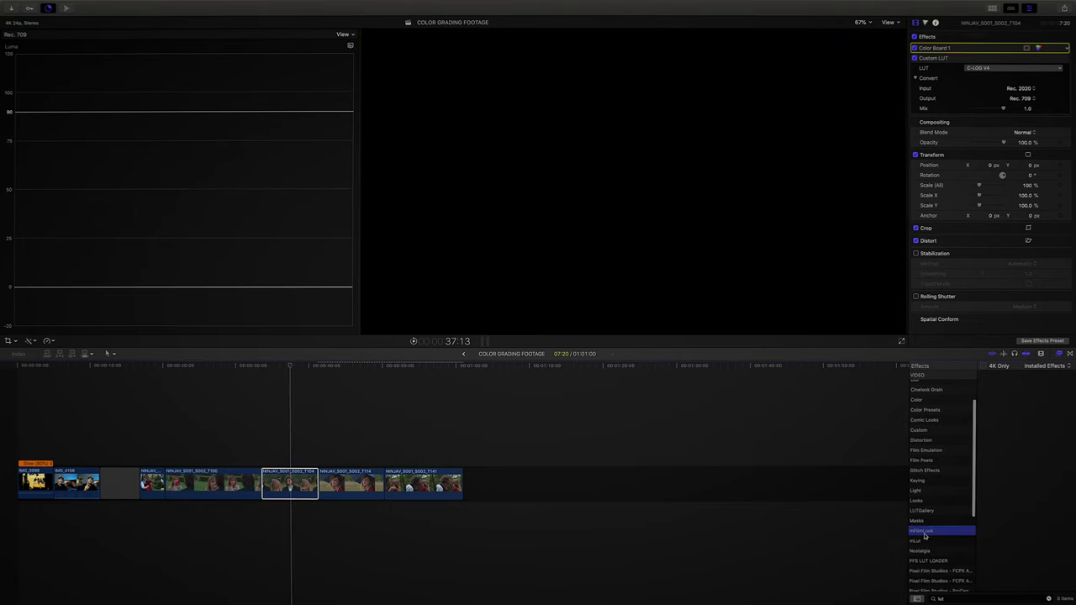
pyautogui.click(1048, 599)
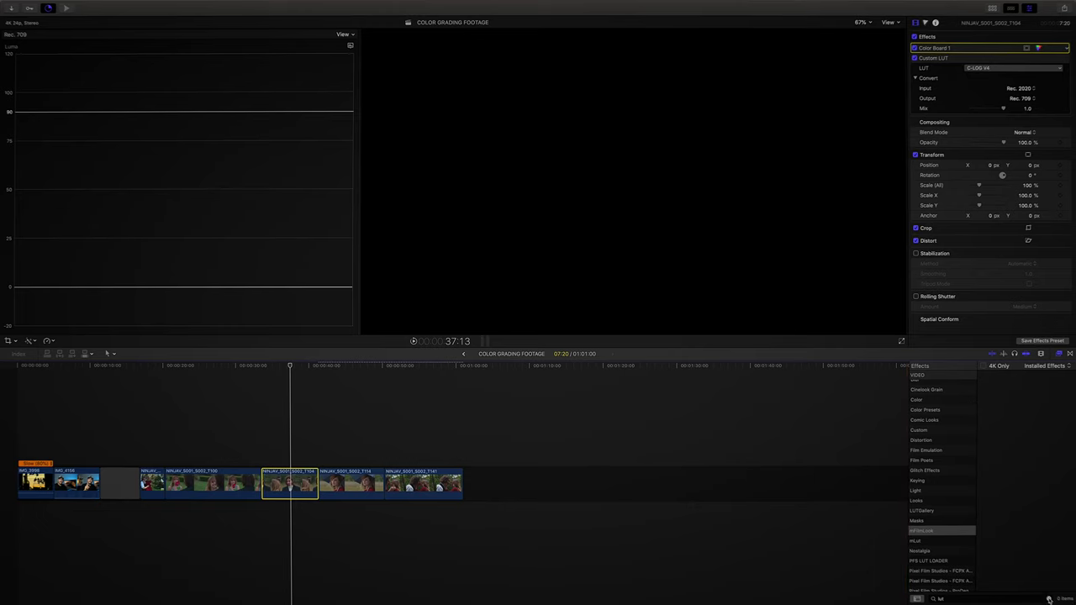
pyautogui.click(290, 479)
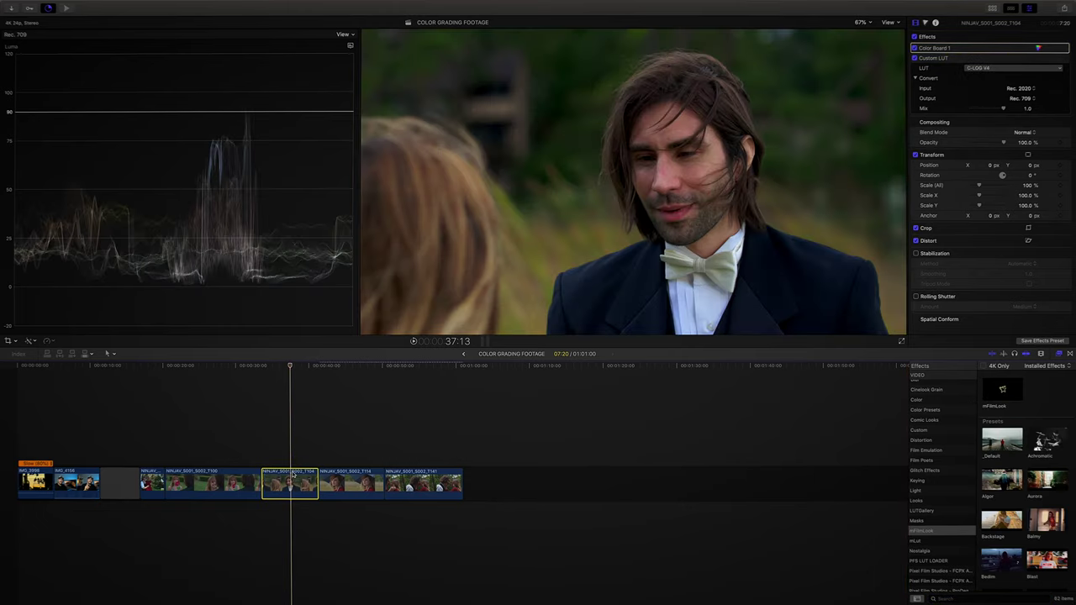
# Add a Hue/Saturation Curves correction with a color mask sampled from the green background of the groom clip
pyautogui.click(925, 23)
pyautogui.click(939, 36)
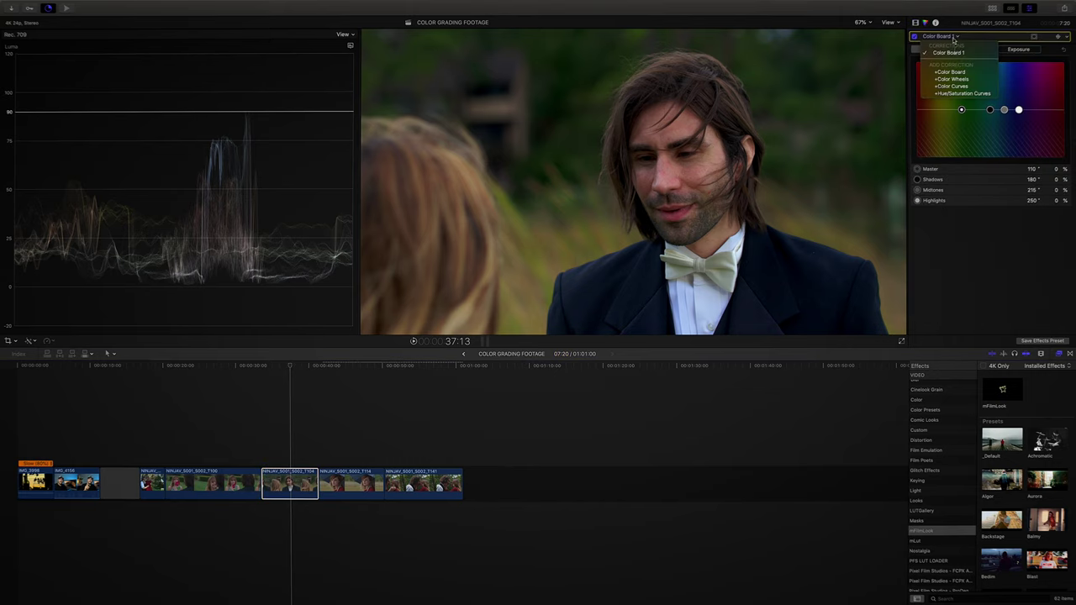
pyautogui.click(960, 93)
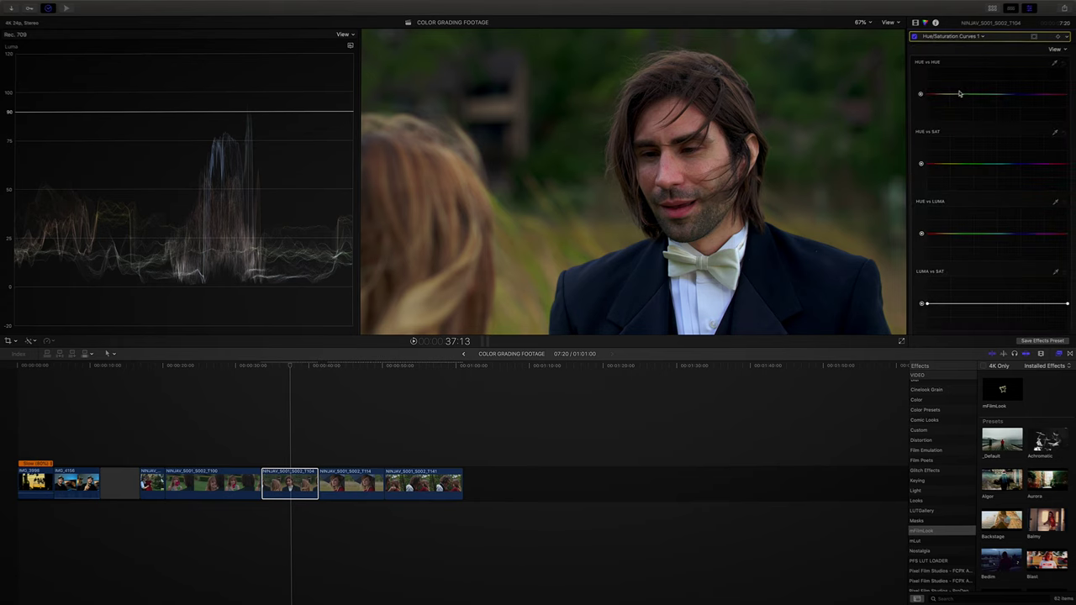
pyautogui.click(1034, 38)
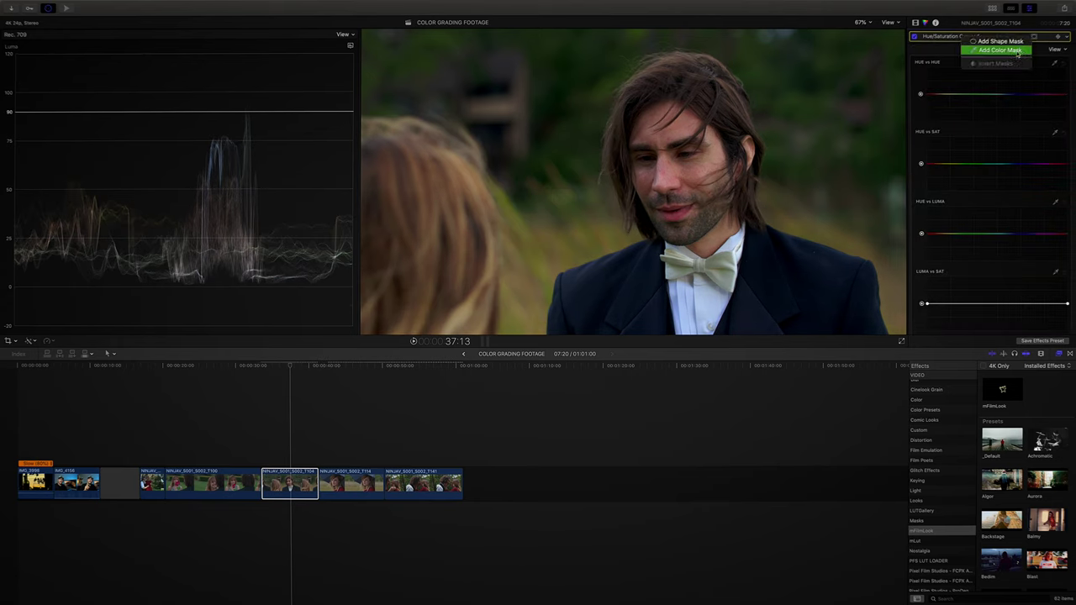
pyautogui.click(1017, 51)
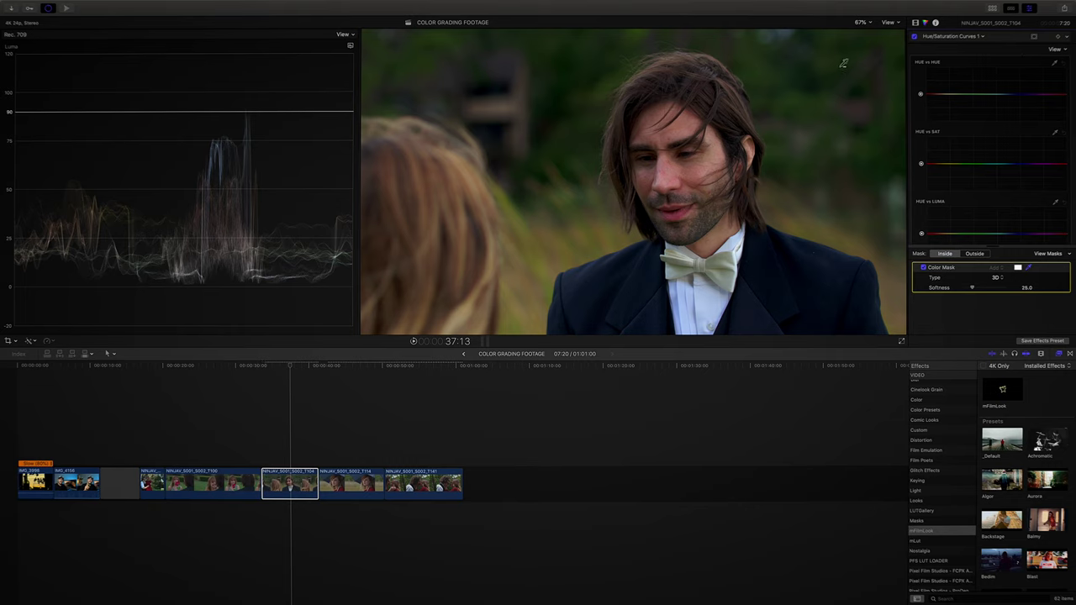
pyautogui.moveTo(830, 61)
pyautogui.mouseDown()
pyautogui.moveTo(865, 106)
pyautogui.moveTo(844, 72)
pyautogui.mouseUp()
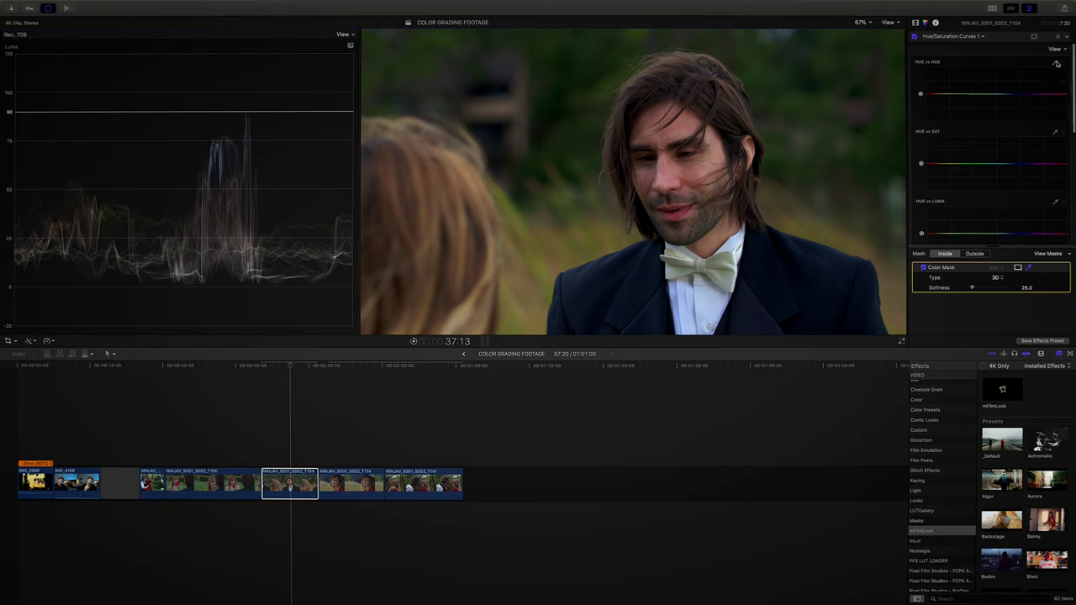
# Sample the background greens for the Hue vs Sat curve, raise their saturation, and toggle the correction to compare
pyautogui.scroll(-1, 1056, 64)
pyautogui.click(1058, 130)
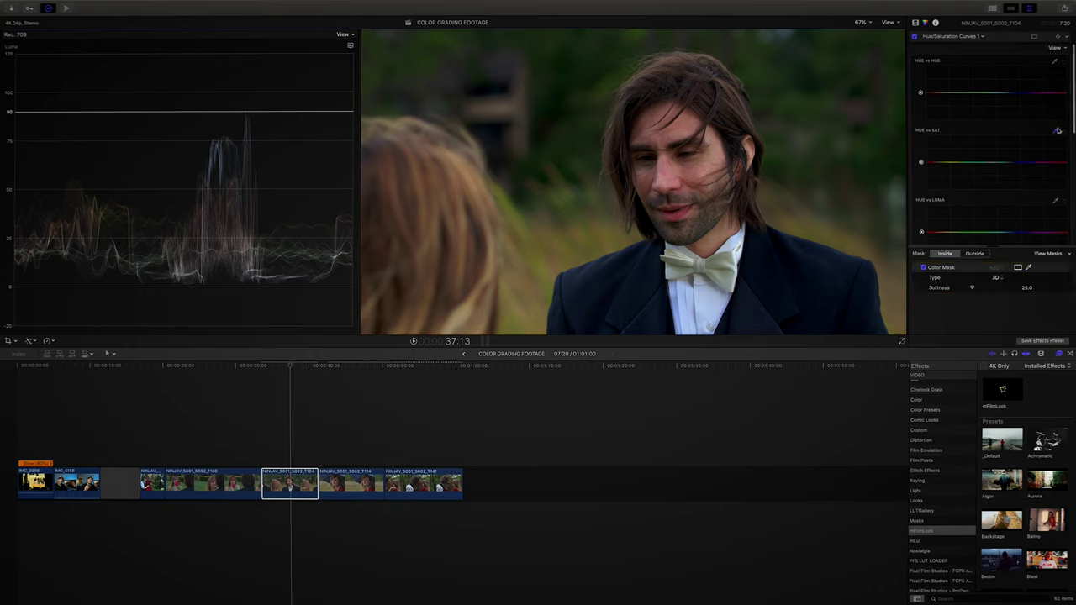
pyautogui.click(805, 99)
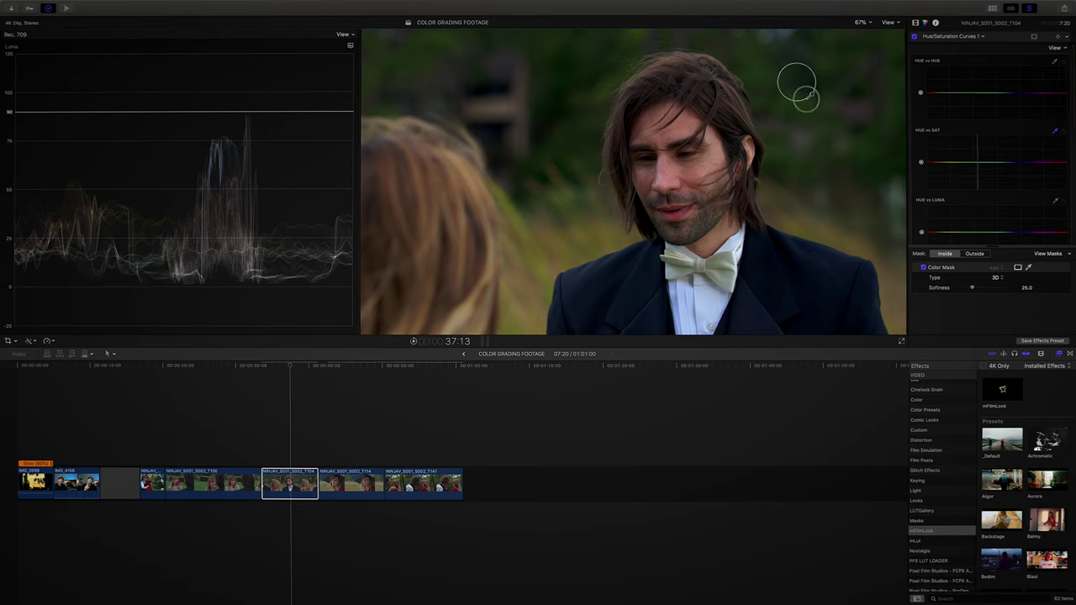
pyautogui.moveTo(977, 164); pyautogui.dragTo(976, 137)
pyautogui.click(915, 37)
pyautogui.click(915, 37)
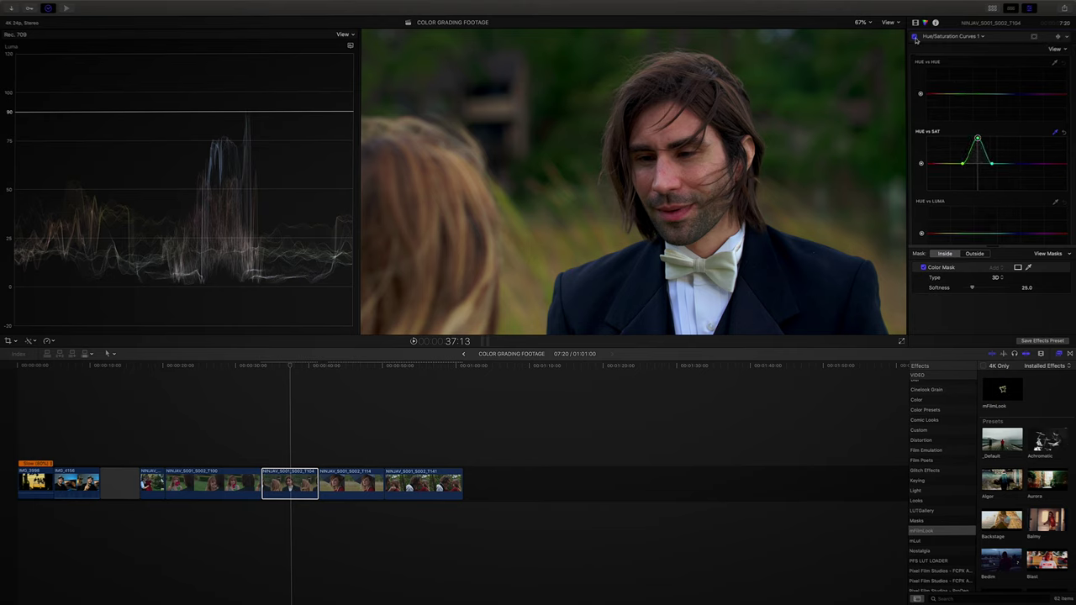
# Enable the green Hue/Saturation Curves correction and reduce its saturation boost on the Hue vs Sat curve
pyautogui.click(915, 37)
pyautogui.moveTo(976, 137); pyautogui.dragTo(978, 158)
# Add a second Hue/Saturation Curves correction with a color mask sampled from the yellow grass behind the groom
pyautogui.click(976, 37)
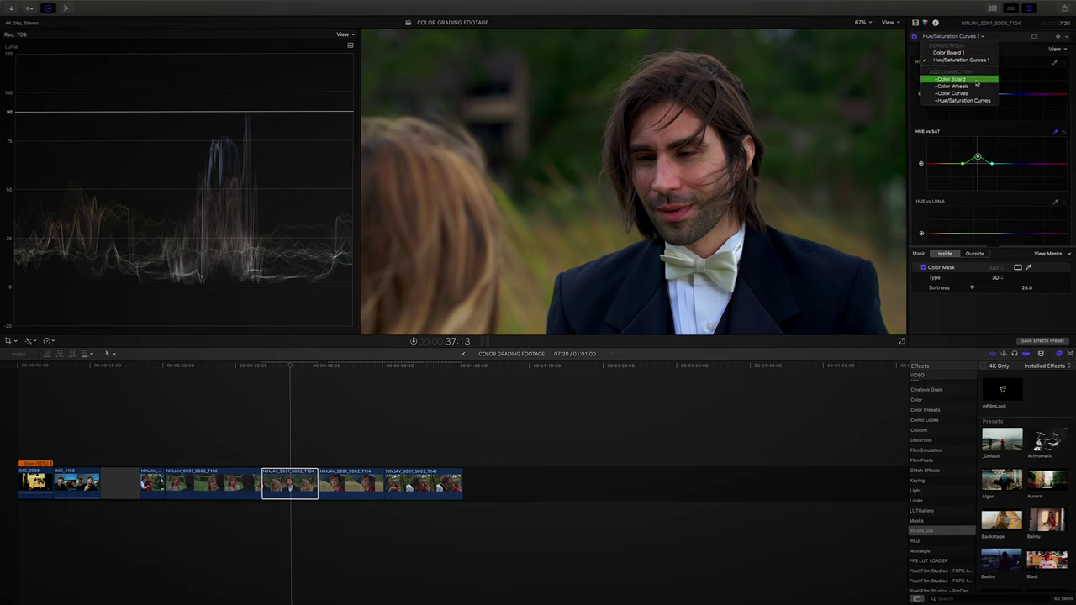
pyautogui.click(979, 97)
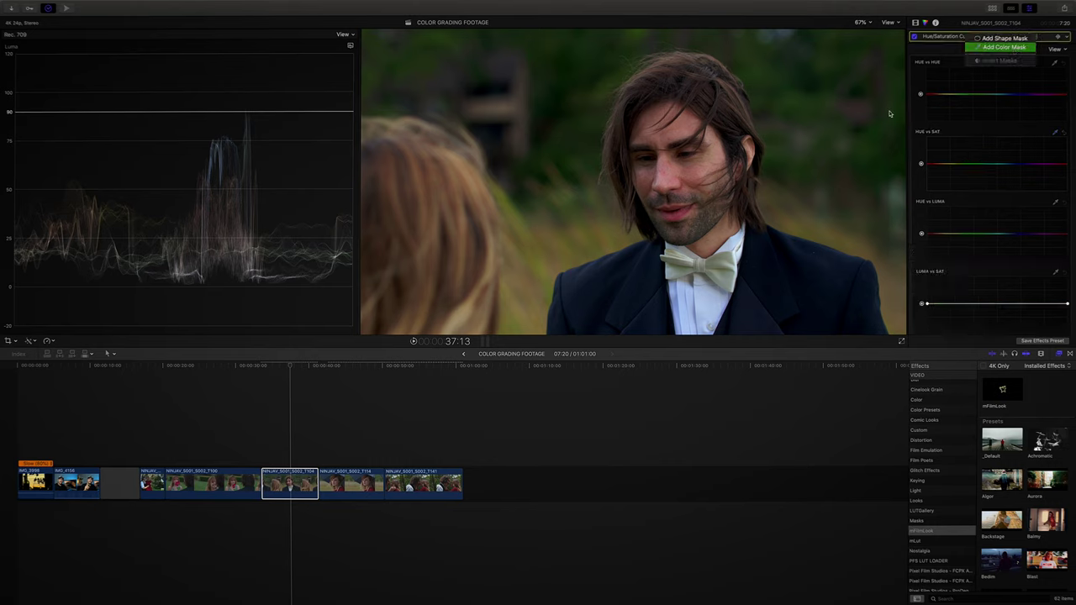
pyautogui.click(529, 288)
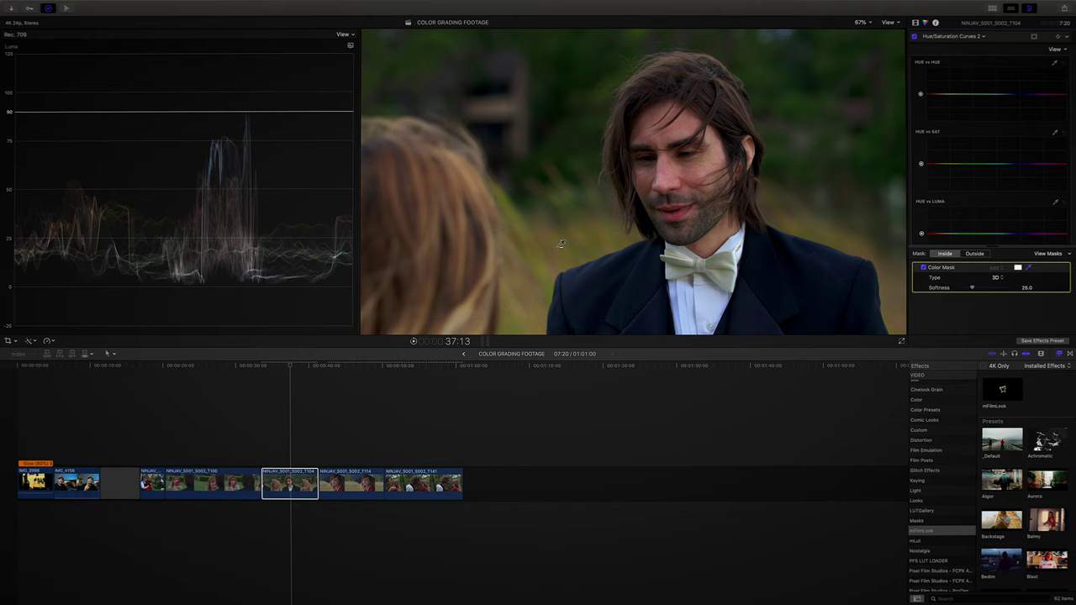
pyautogui.moveTo(561, 244); pyautogui.dragTo(567, 253)
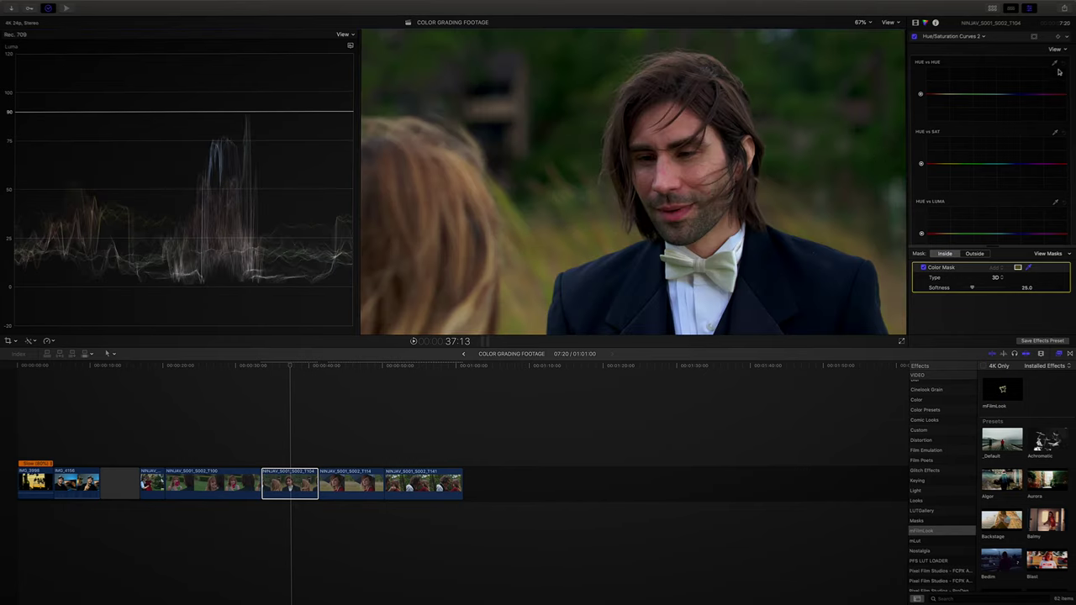
# Raise the yellow saturation with Hue vs Sat, shift the yellows slightly toward green with Hue vs Hue, and toggle the correction to compare
pyautogui.click(1055, 133)
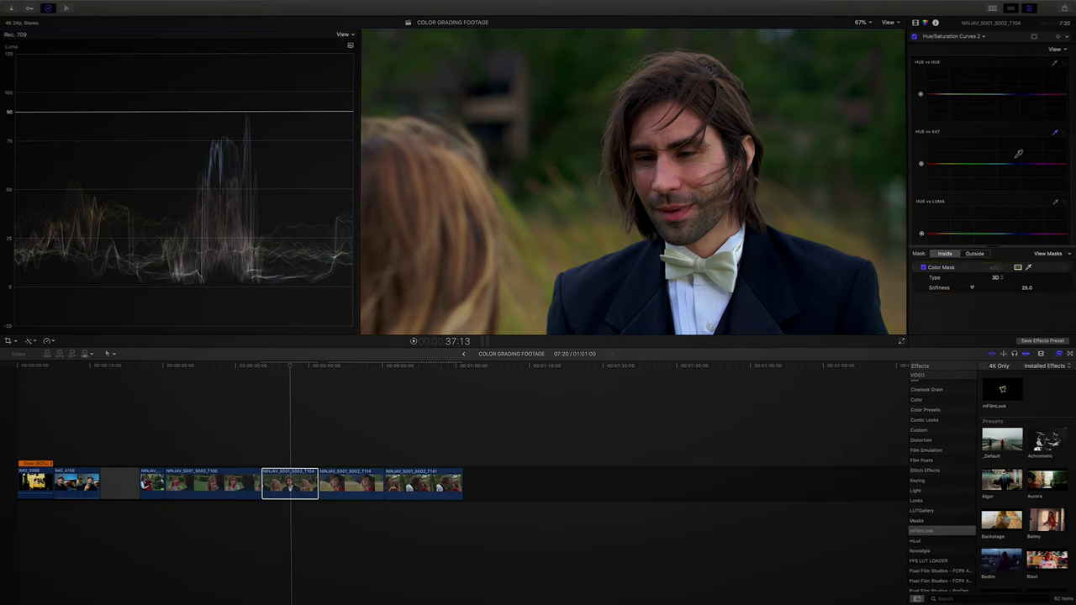
pyautogui.click(959, 168)
pyautogui.moveTo(945, 165); pyautogui.dragTo(945, 156)
pyautogui.click(944, 95)
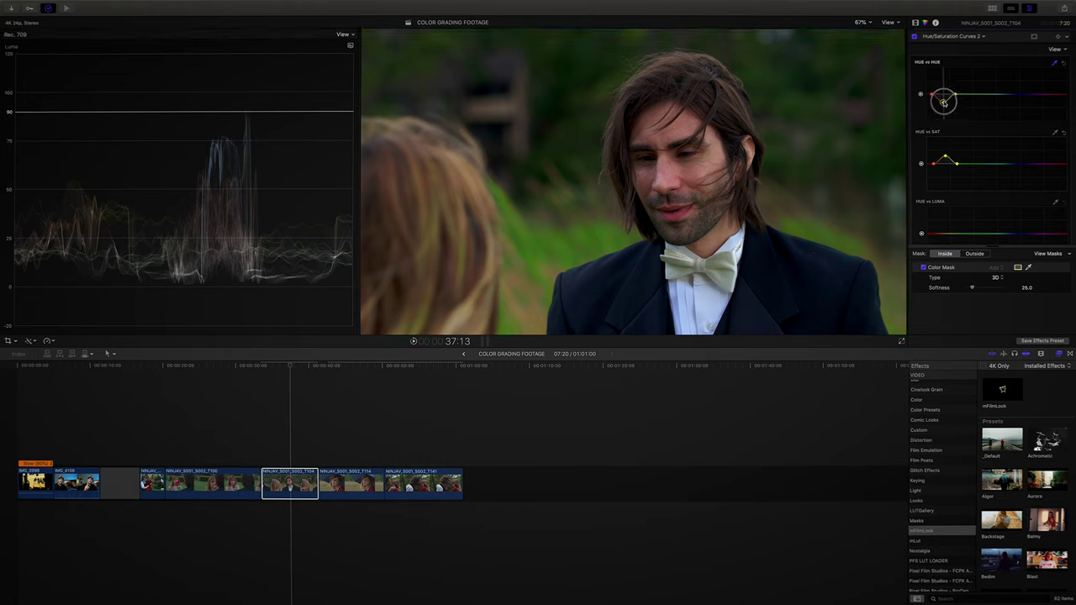
pyautogui.moveTo(944, 96); pyautogui.dragTo(944, 97)
pyautogui.click(915, 37)
pyautogui.click(914, 38)
# Add a Color Curves correction with lifted blacks and slightly lowered highlights on the Luma curve, and toggle it to compare
pyautogui.scroll(5, 914, 113)
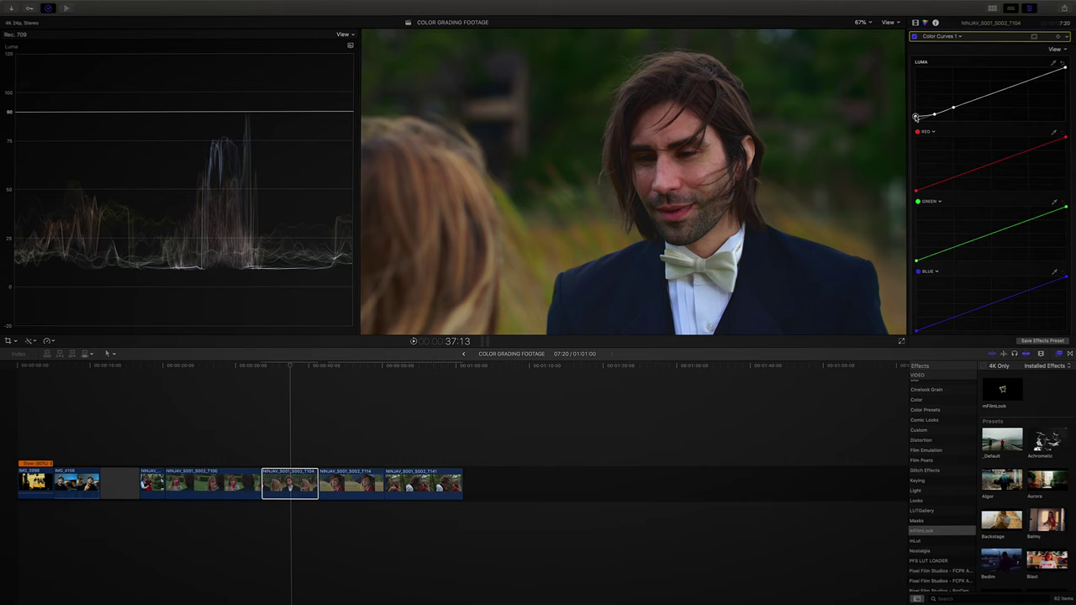
pyautogui.moveTo(916, 117); pyautogui.dragTo(915, 116)
pyautogui.click(1027, 81)
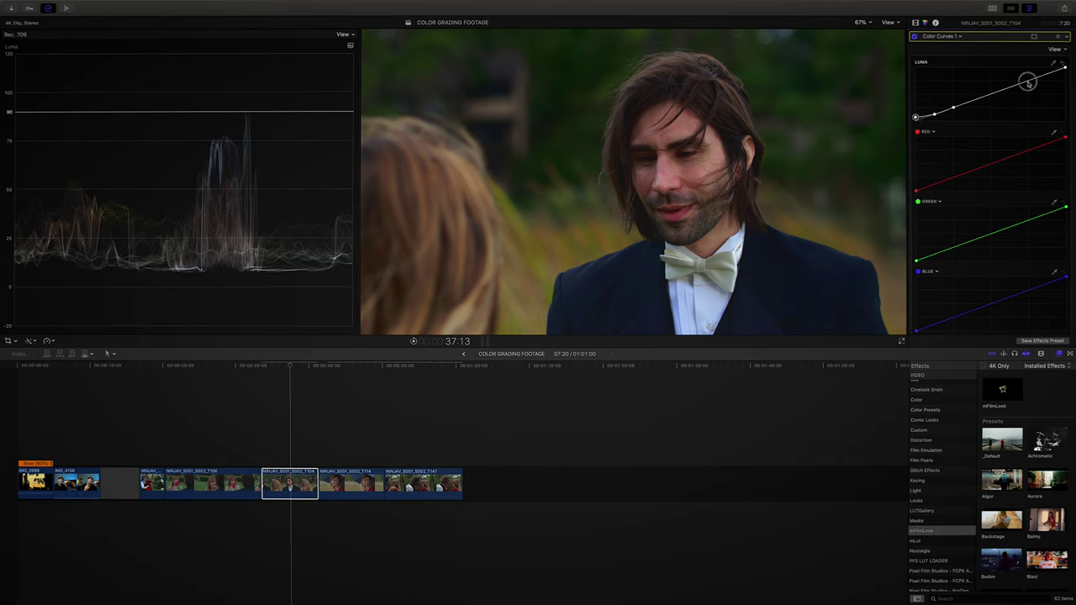
pyautogui.click(1054, 72)
pyautogui.click(914, 37)
pyautogui.click(914, 37)
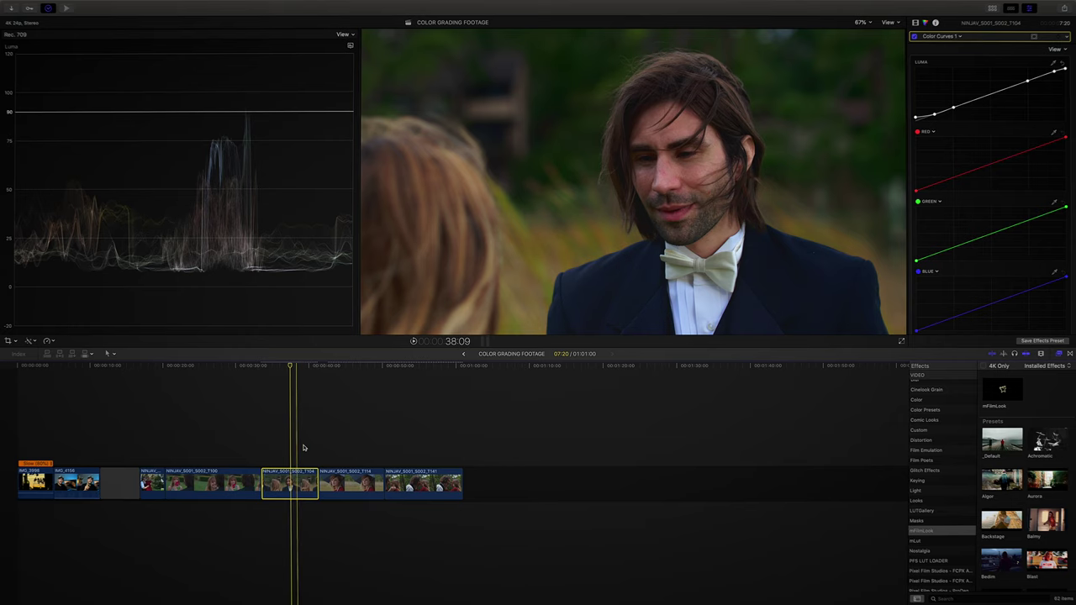
# Delete the Color Curves and both Hue/Saturation Curves corrections from the groom clip
pyautogui.click(915, 23)
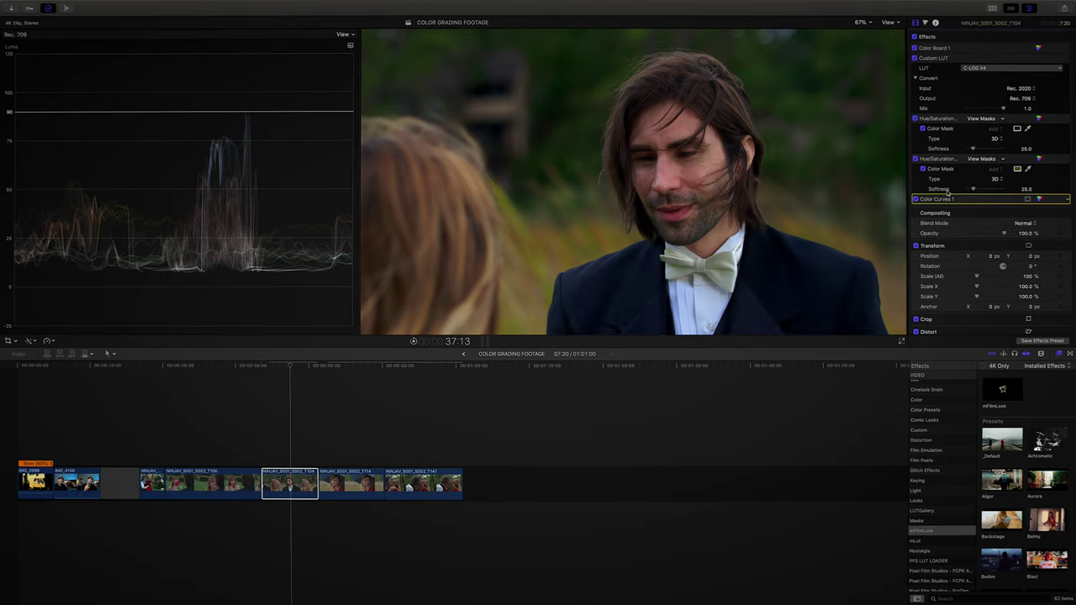
pyautogui.press('Delete')
pyautogui.click(940, 161)
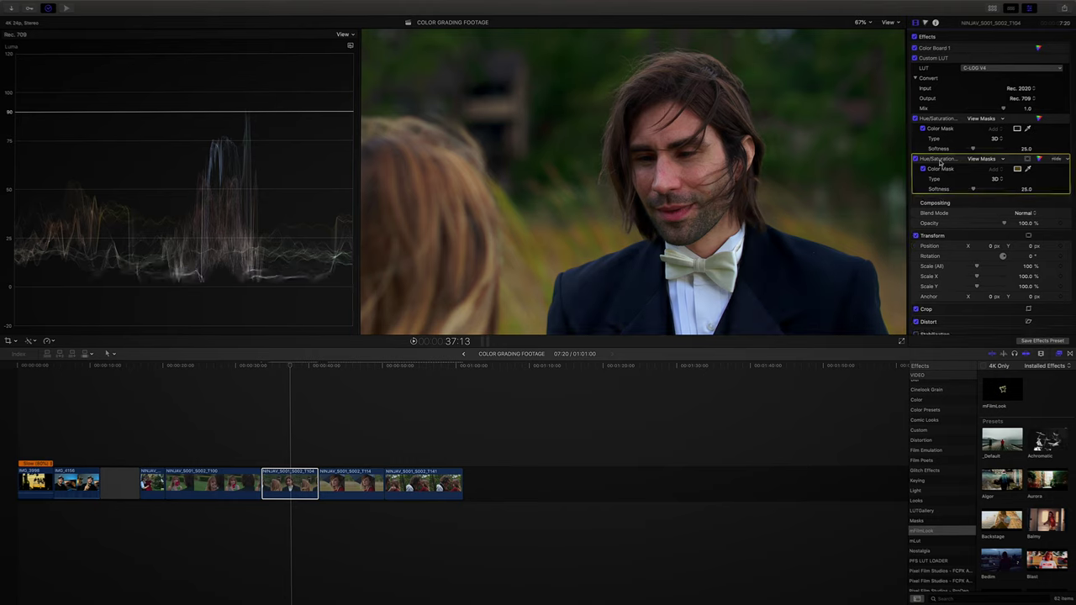
pyautogui.press('Delete')
pyautogui.click(939, 123)
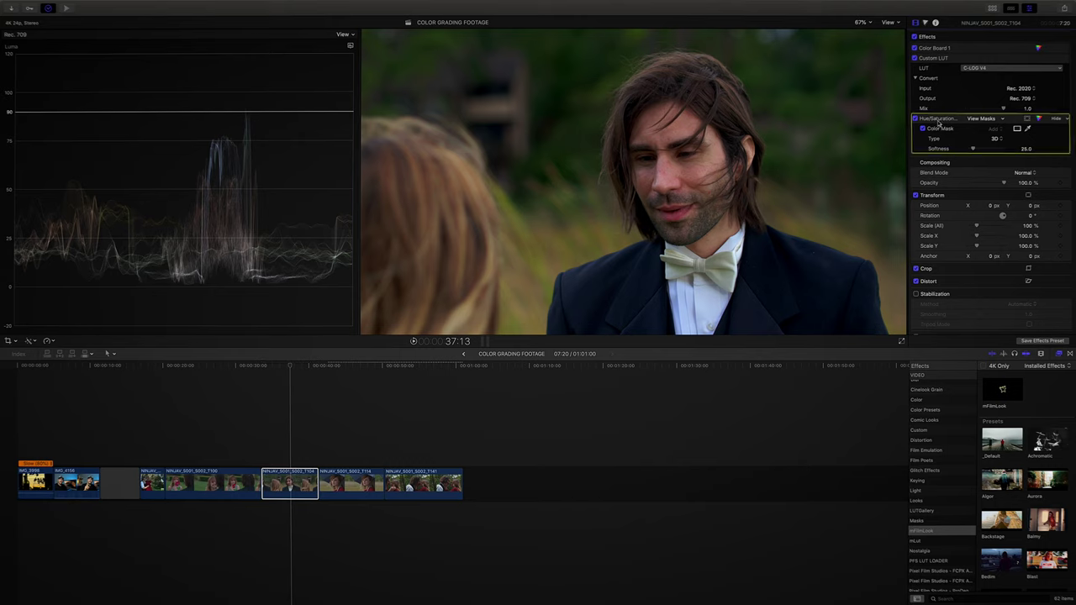
pyautogui.press('Delete')
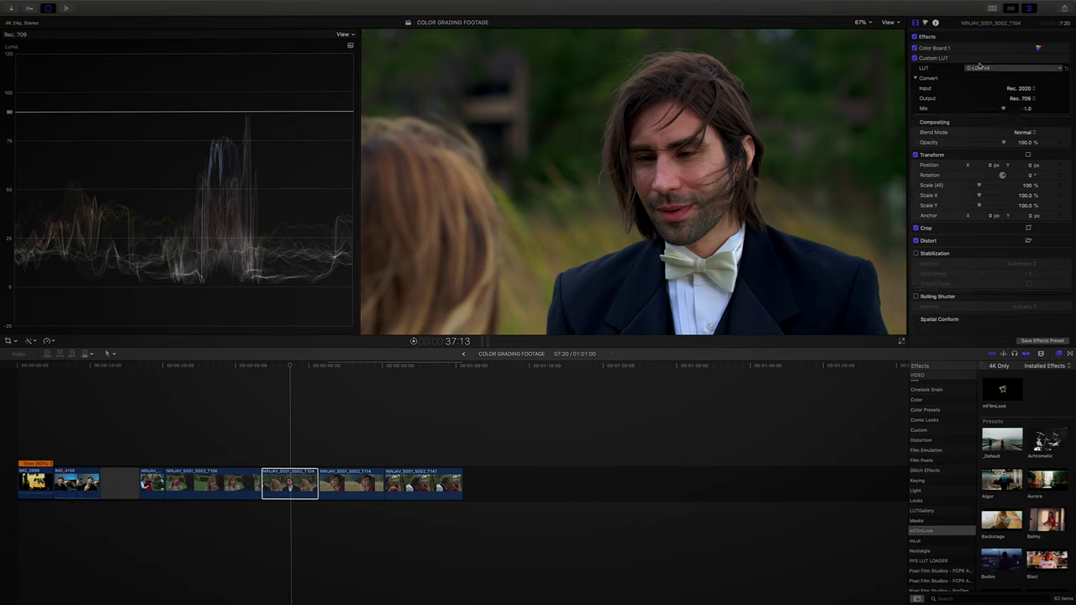
# Apply the mFilmLook effect to the groom clip and hide the video scopes
pyautogui.moveTo(1004, 393); pyautogui.dragTo(287, 483)
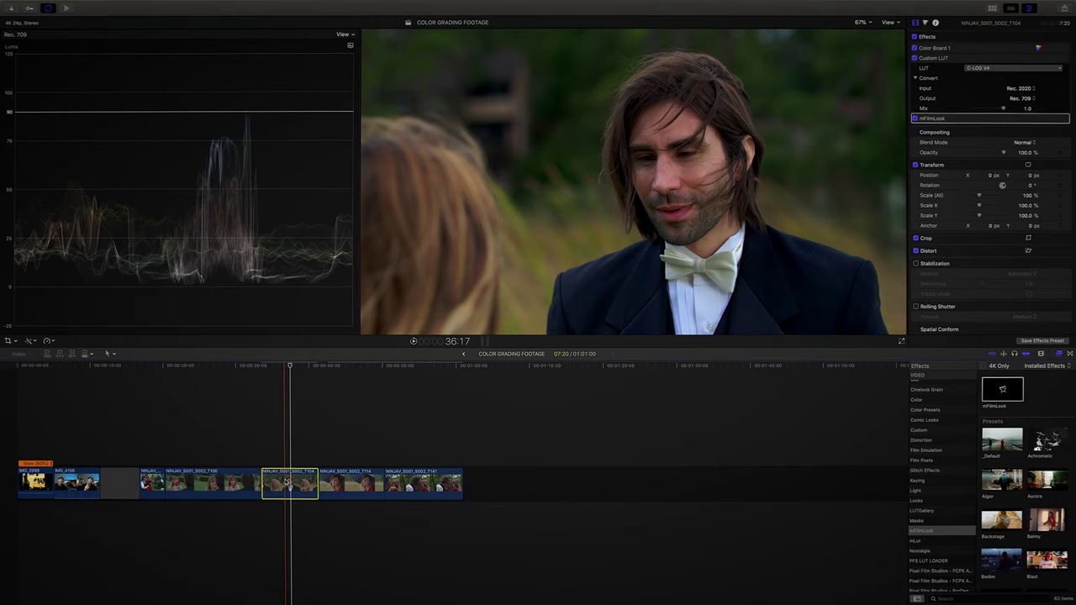
pyautogui.press('super+7')
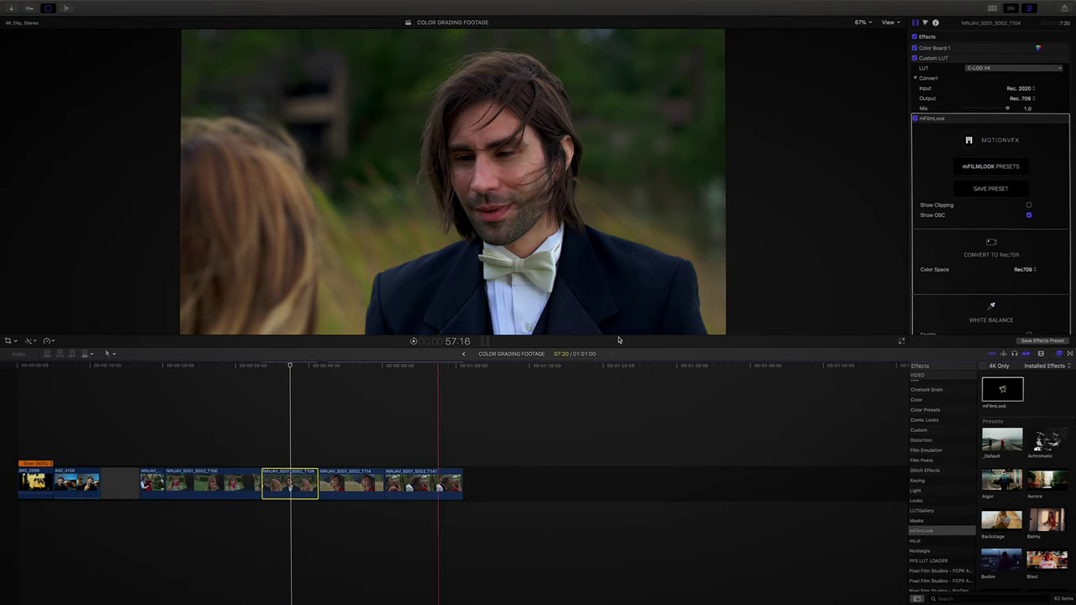
# Try mFilmLook's white balance with the groom's white shirt as the reference, and disable it again
pyautogui.scroll(-3, 1019, 150)
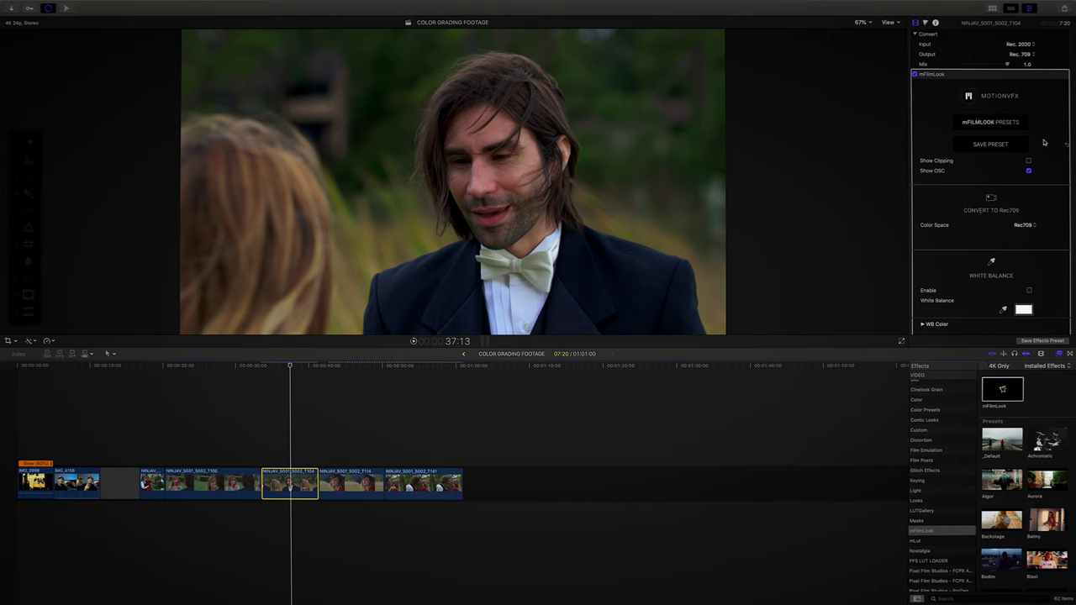
pyautogui.scroll(-4, 1040, 141)
pyautogui.scroll(-4, 1042, 81)
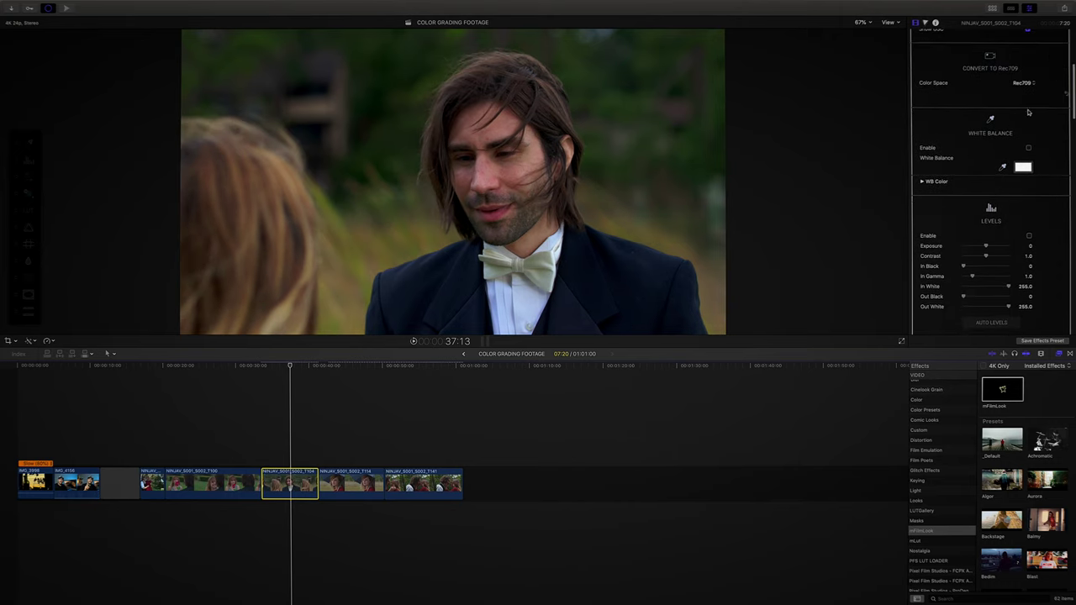
pyautogui.click(1026, 149)
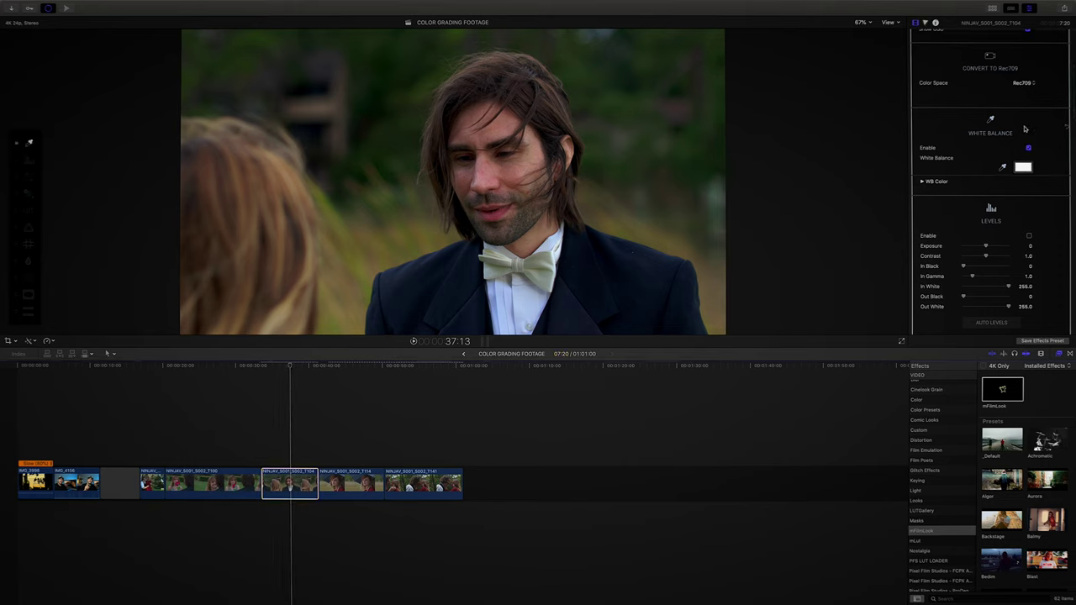
pyautogui.scroll(5, 1040, 129)
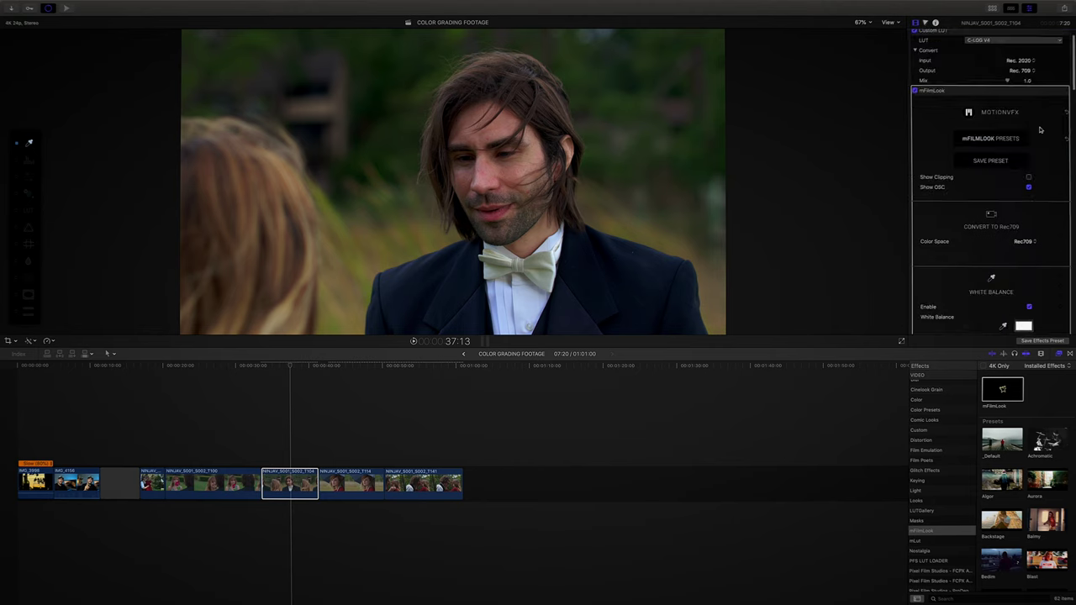
pyautogui.scroll(-5, 967, 126)
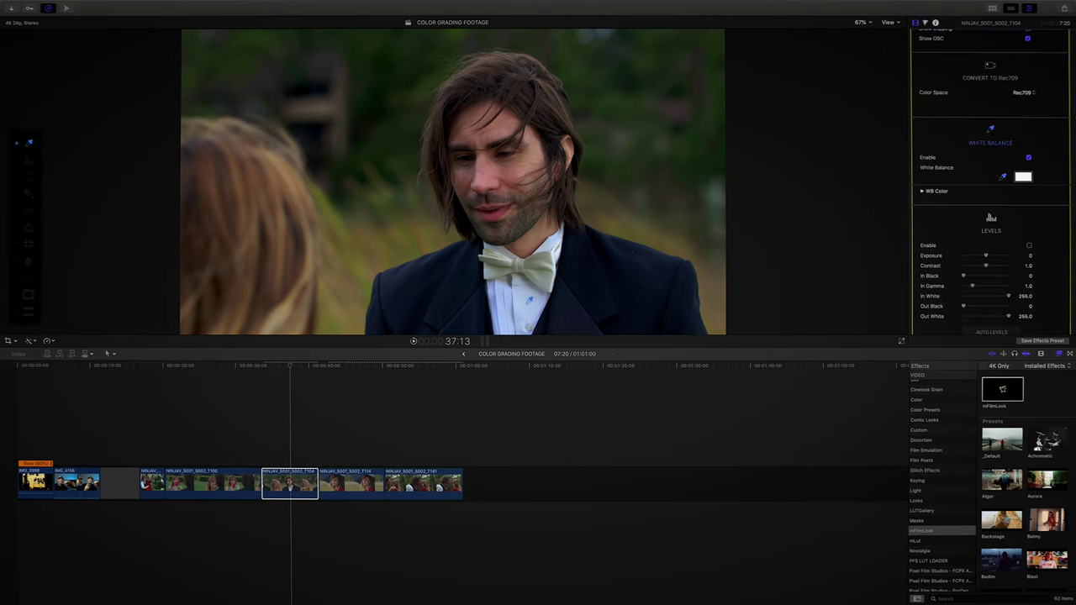
pyautogui.click(528, 301)
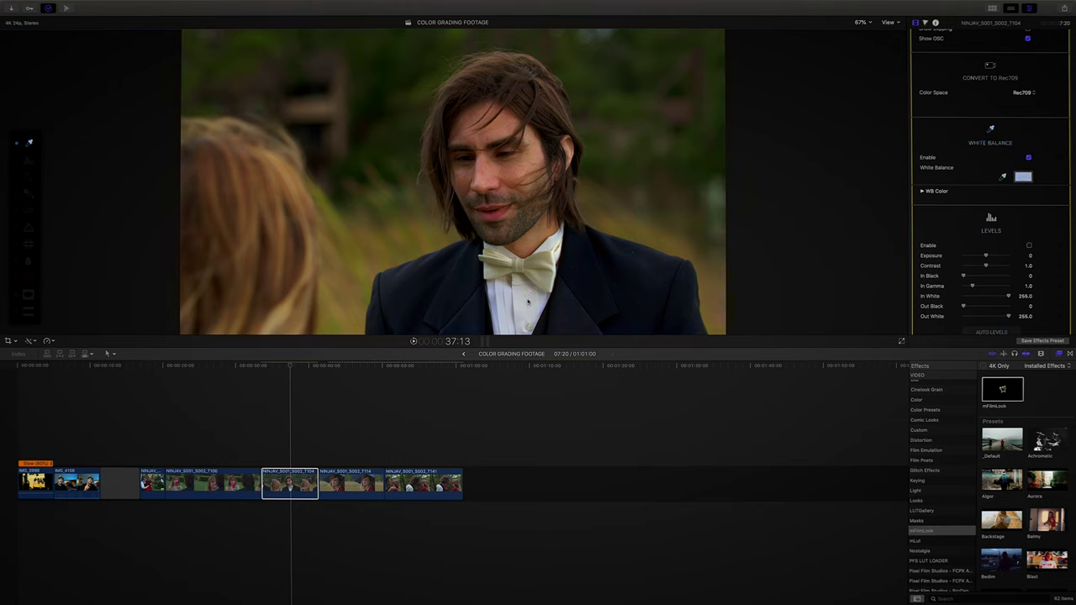
pyautogui.scroll(2, 1008, 135)
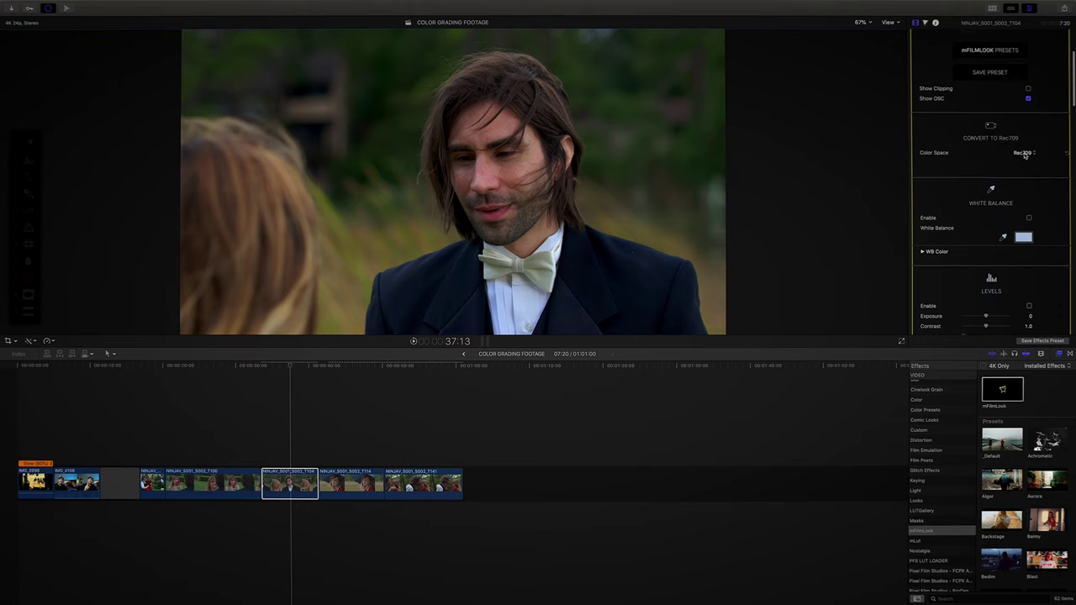
# Examine the available color spaces for mFilmLook's Rec709 conversion, keeping Rec709
pyautogui.click(1023, 153)
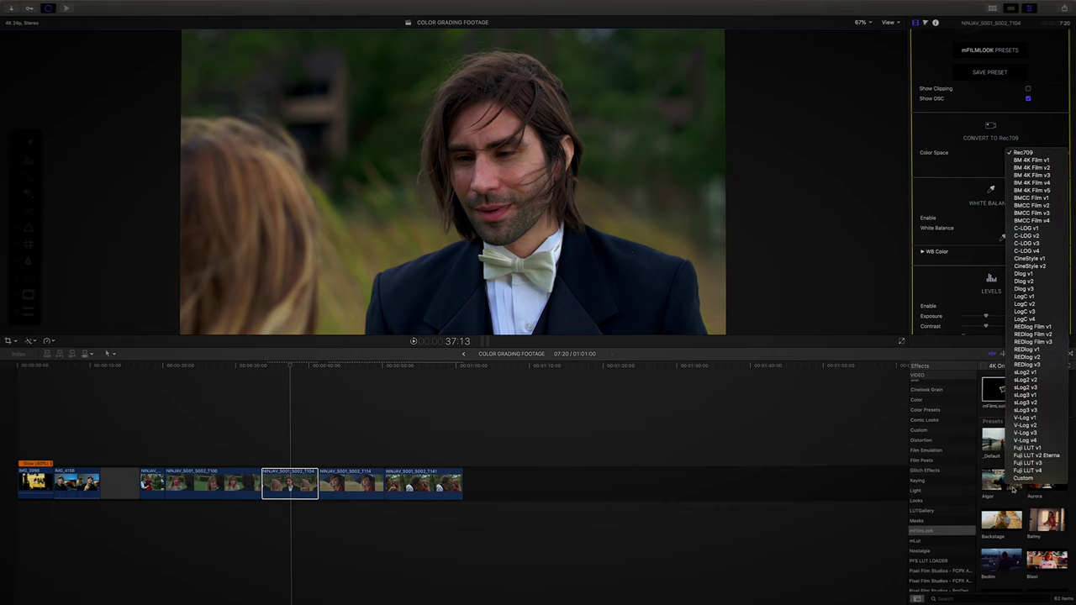
pyautogui.click(985, 153)
# Enable mFilmLook's Basic Adjustments and set Sharpness to 0.1
pyautogui.scroll(-5, 989, 149)
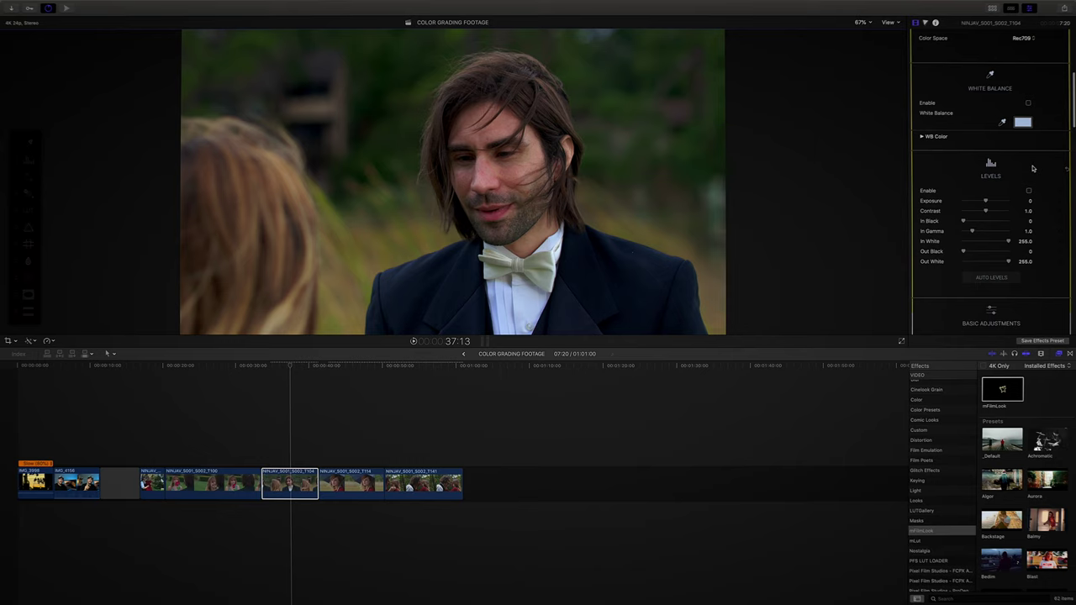
pyautogui.scroll(-1, 1032, 168)
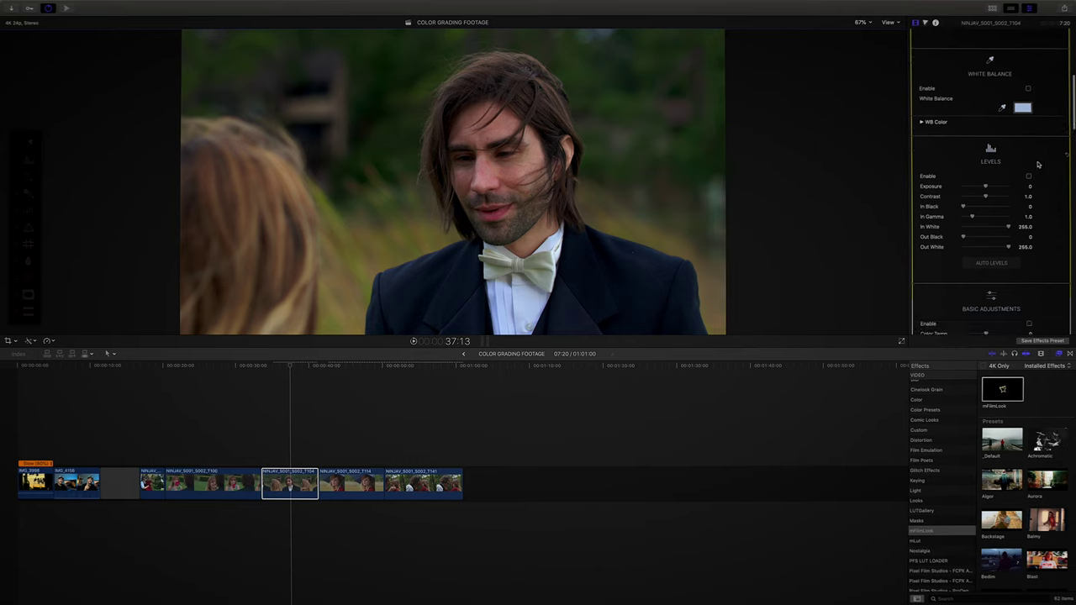
pyautogui.scroll(-3, 1016, 151)
pyautogui.scroll(-8, 984, 178)
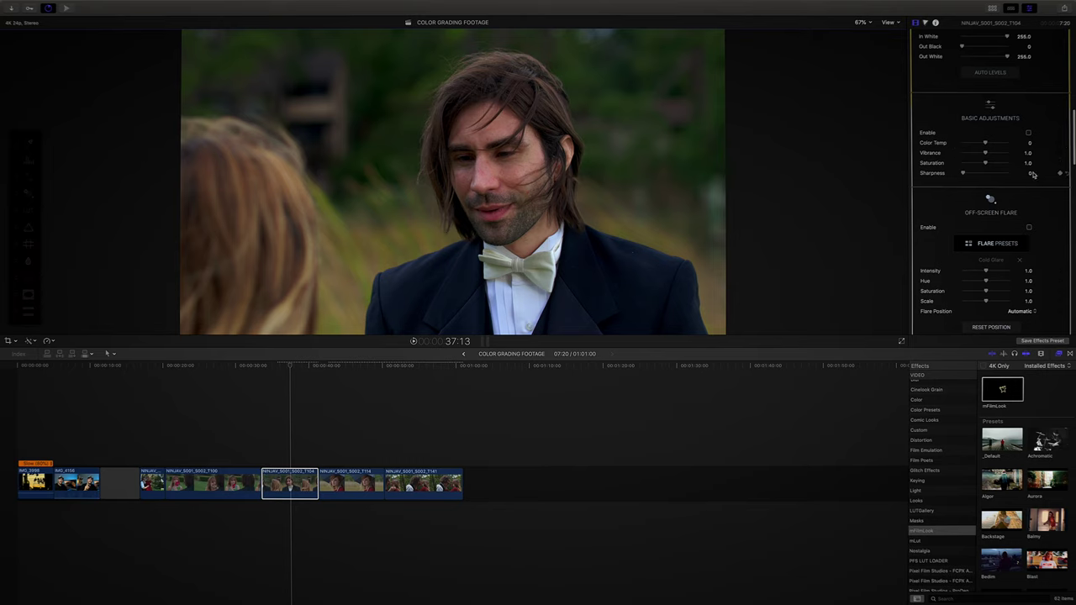
pyautogui.click(1027, 133)
pyautogui.moveTo(963, 173); pyautogui.dragTo(968, 175)
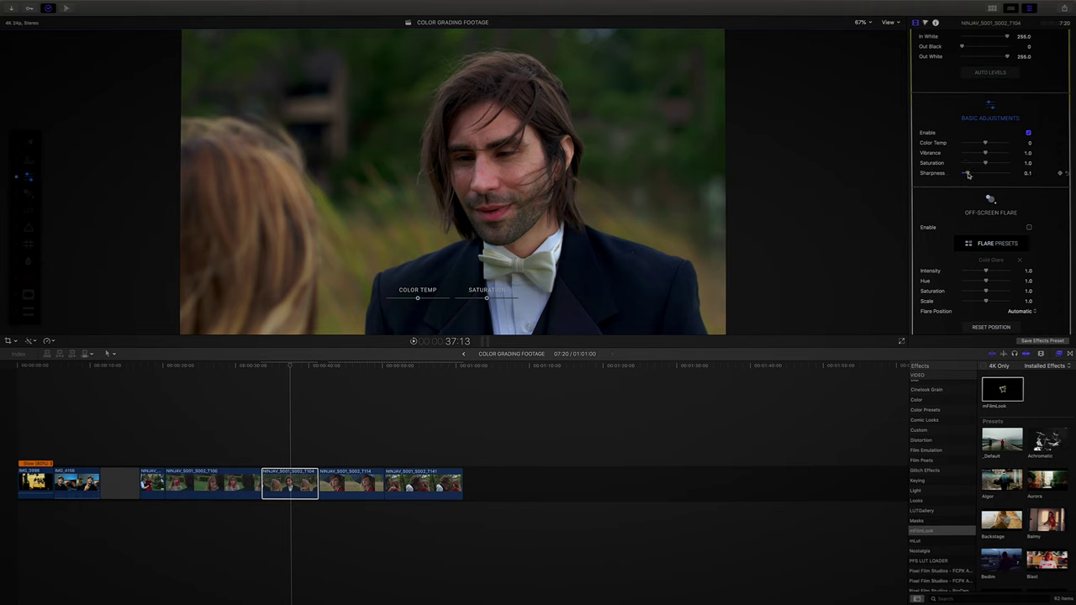
# Enable the Off-Screen Flare with its position set to Manual and its Hue set to 1.42
pyautogui.scroll(-1, 968, 174)
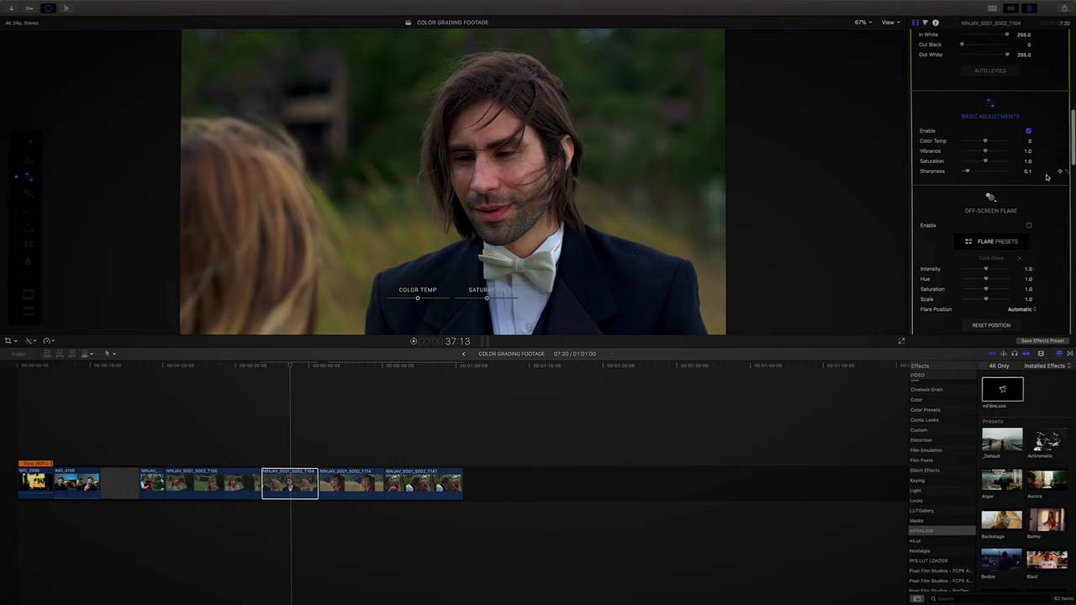
pyautogui.scroll(-5, 1047, 157)
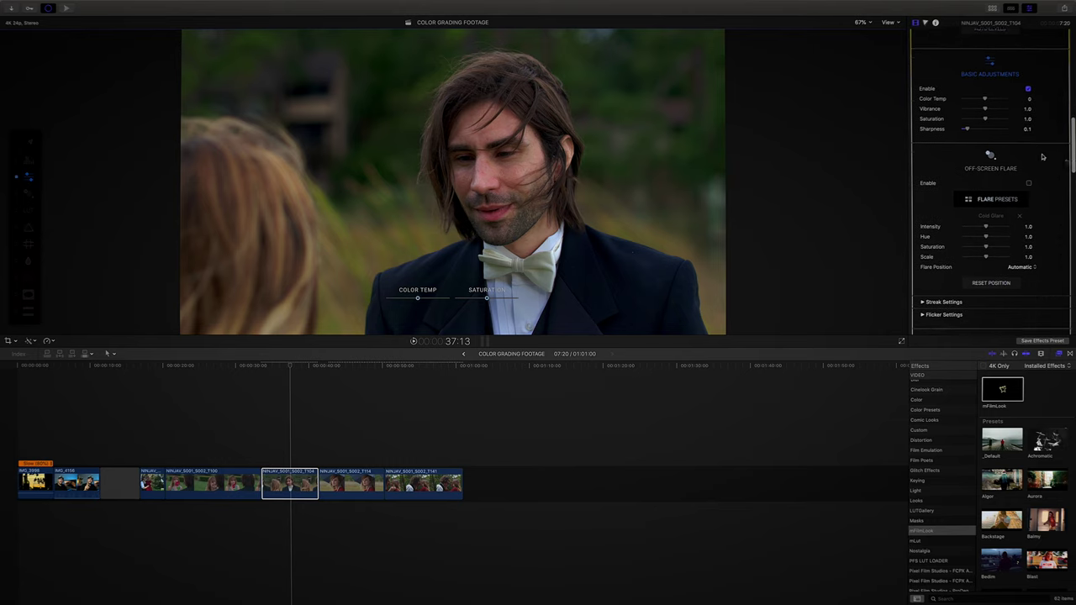
pyautogui.click(1028, 141)
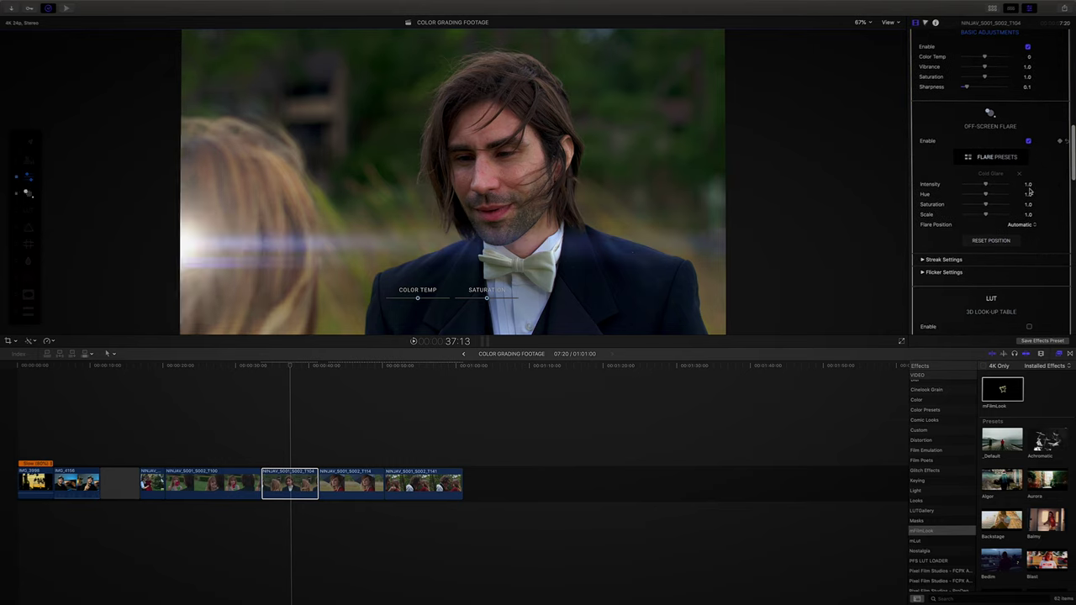
pyautogui.click(1031, 226)
pyautogui.click(1026, 233)
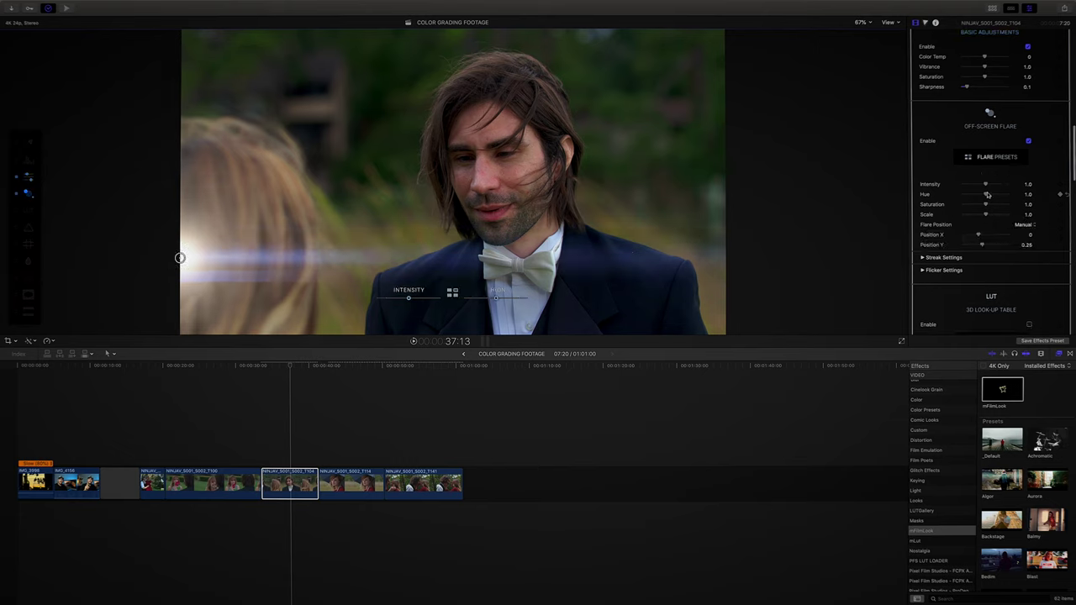
pyautogui.moveTo(987, 195); pyautogui.dragTo(996, 195)
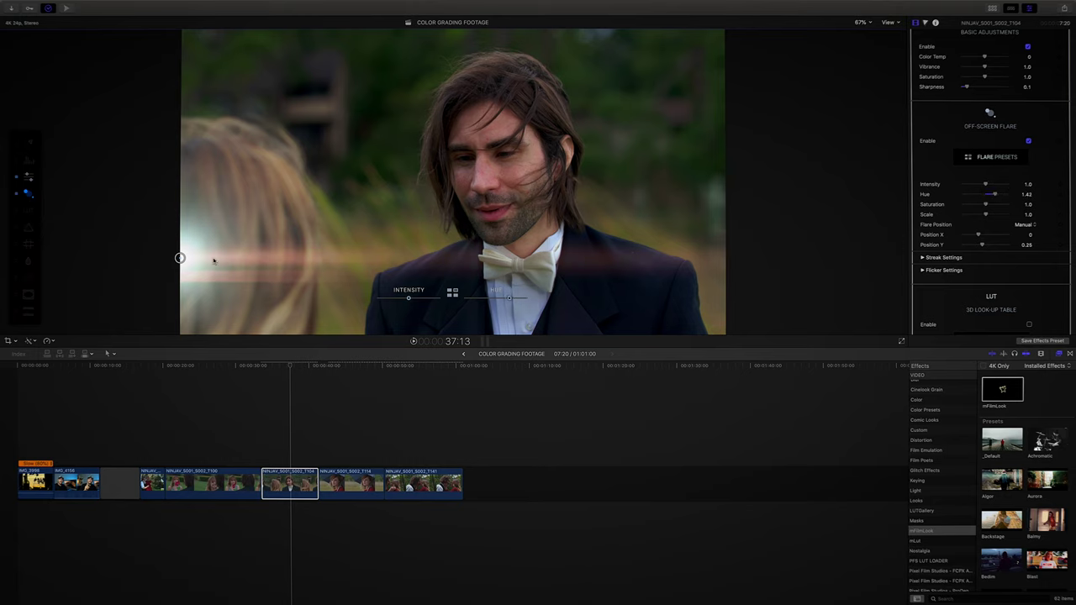
# Move the flare beyond the frame's upper-left corner, set the streak Scale X to 0.33, and disable the Off-Screen Flare
pyautogui.moveTo(180, 258); pyautogui.dragTo(2, 52)
pyautogui.click(1050, 257)
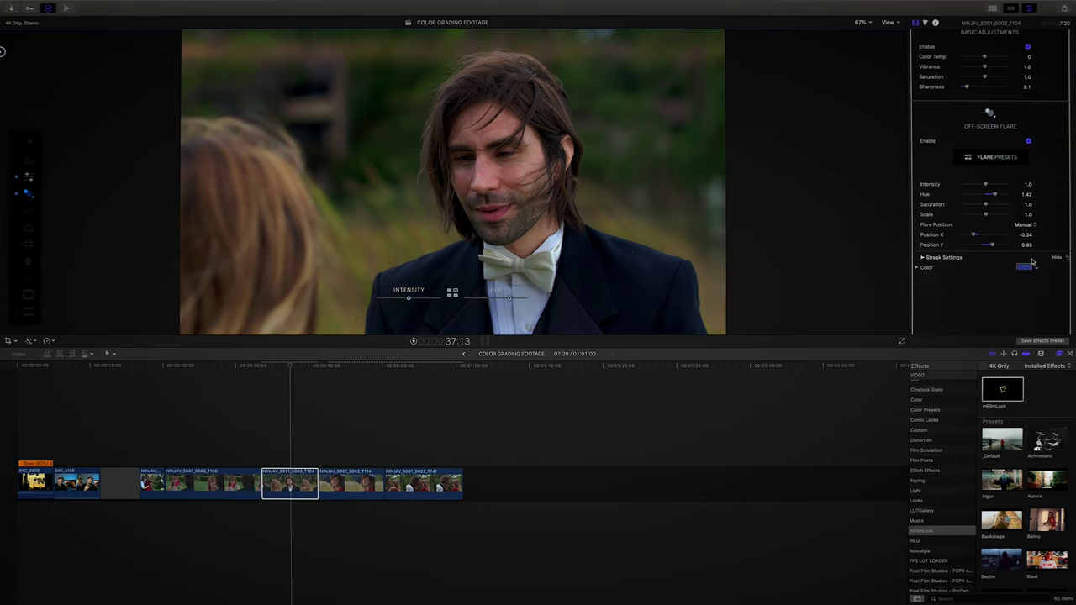
pyautogui.moveTo(983, 271); pyautogui.dragTo(971, 269)
pyautogui.moveTo(3, 52); pyautogui.dragTo(7, 55)
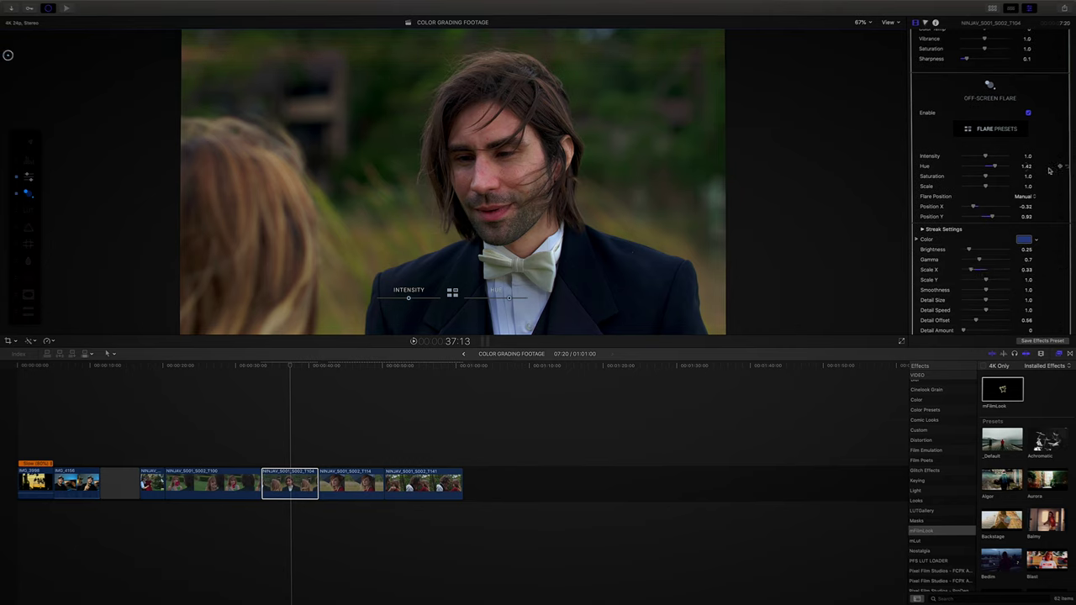
pyautogui.click(1029, 114)
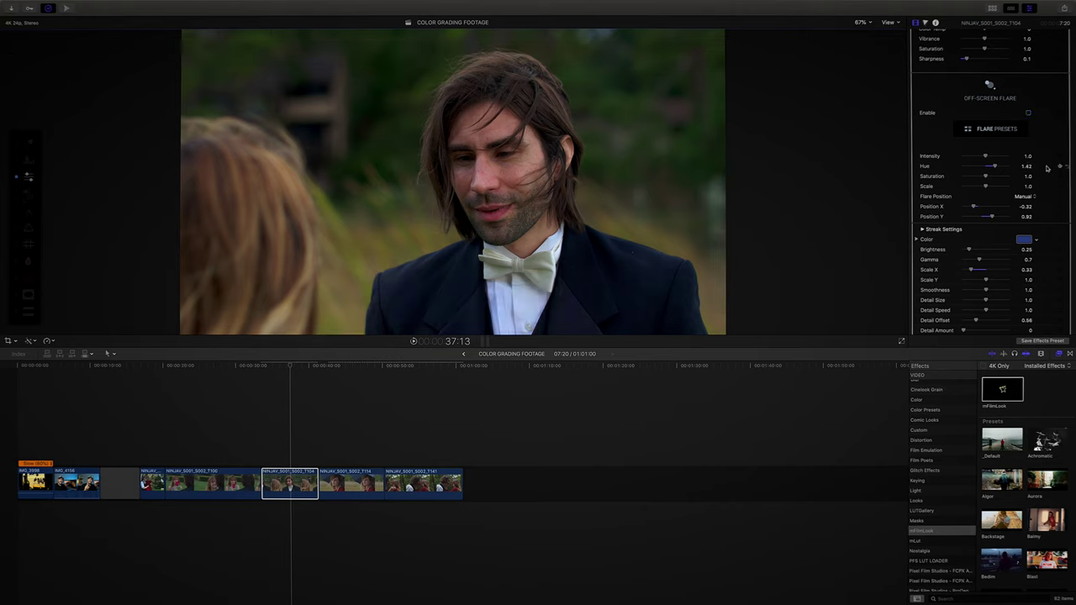
# Enable the mFilmLook LUT and apply the POMPEII preset from the Cassian Films presets
pyautogui.scroll(-10, 1046, 168)
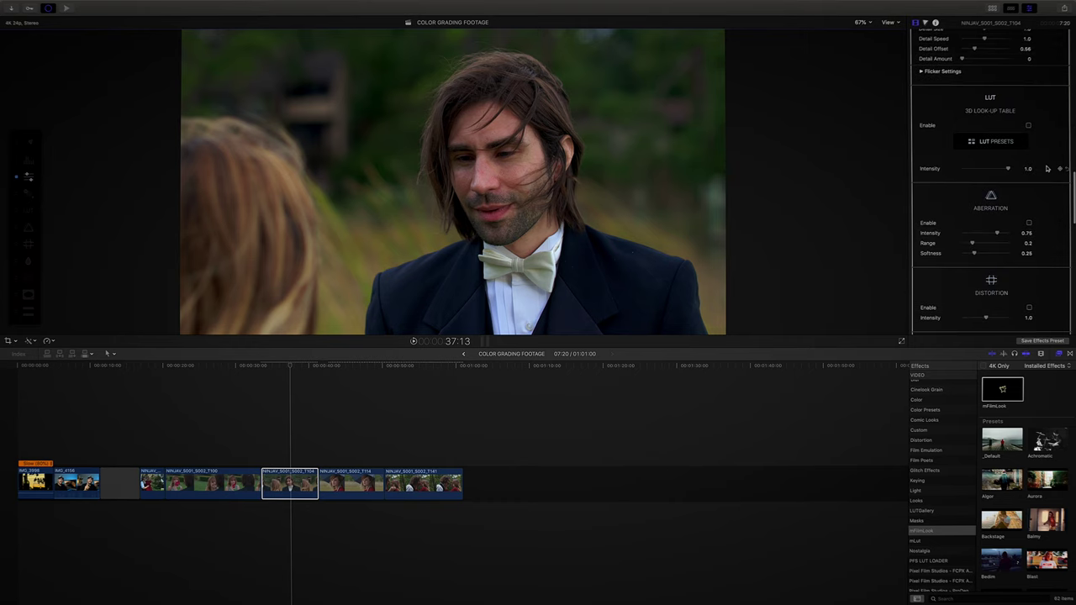
pyautogui.scroll(-1, 1036, 135)
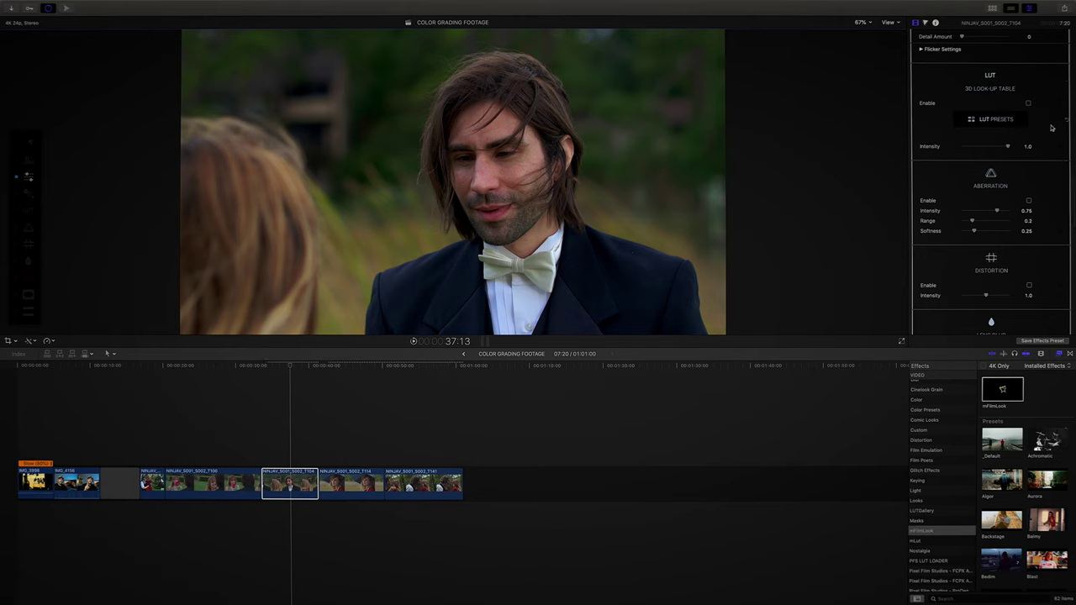
pyautogui.click(1028, 103)
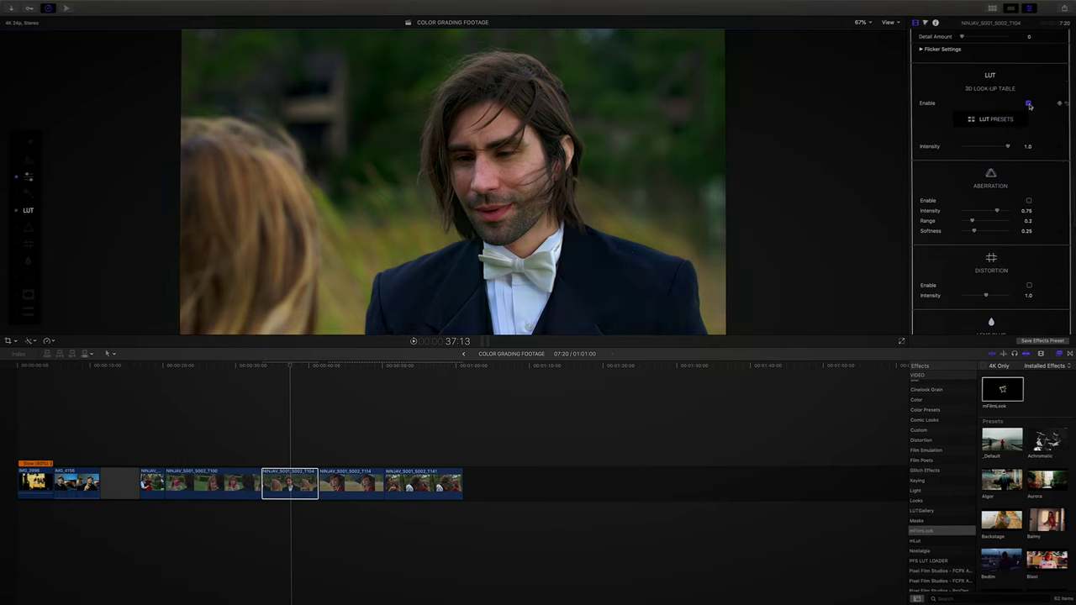
pyautogui.click(1012, 120)
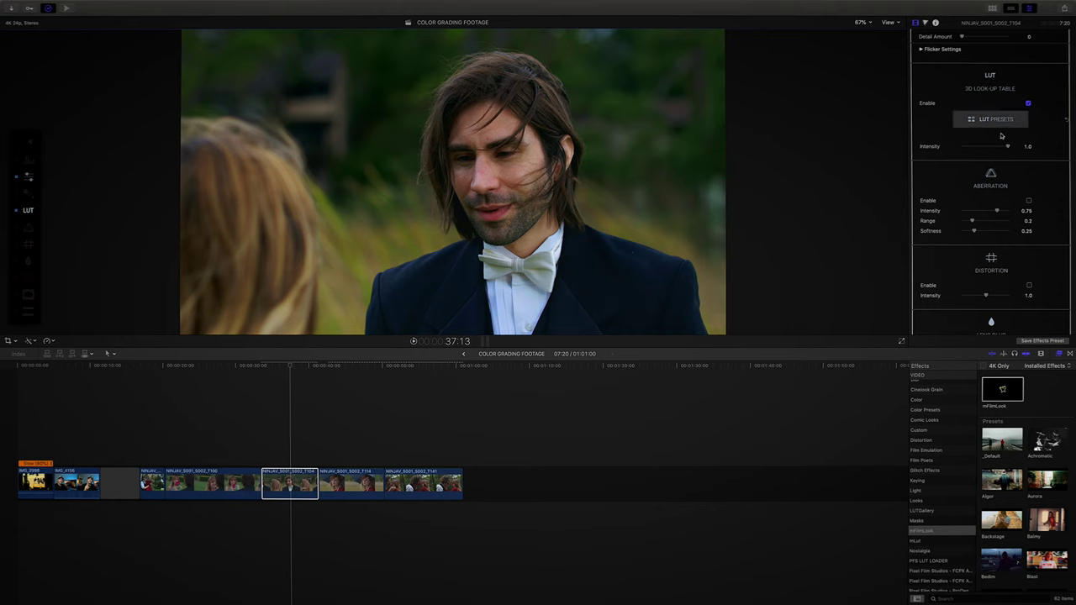
pyautogui.scroll(-5, 983, 216)
pyautogui.scroll(5, 979, 211)
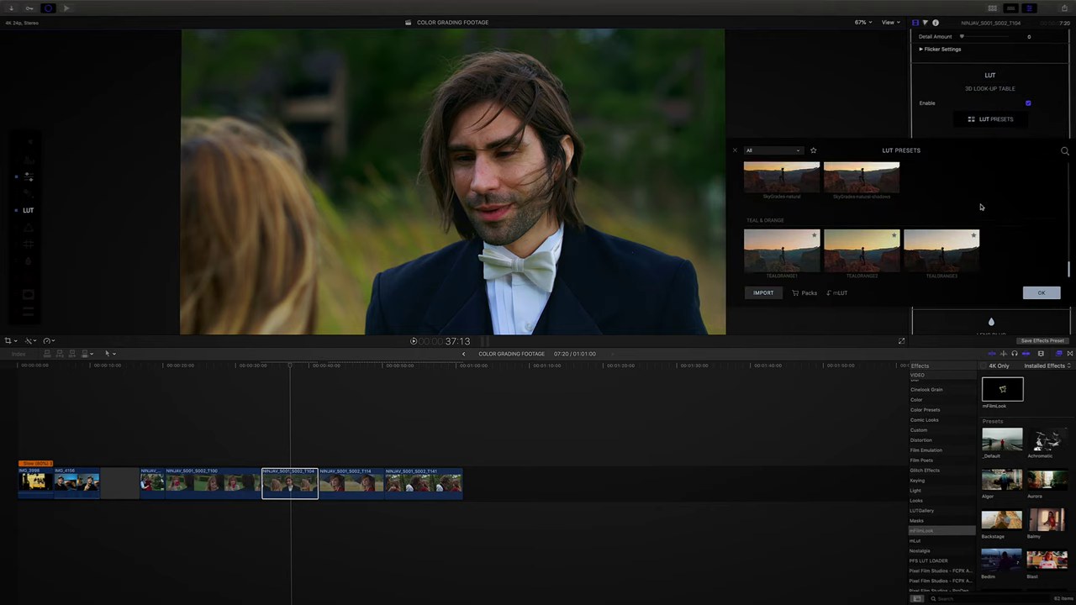
pyautogui.scroll(5, 980, 207)
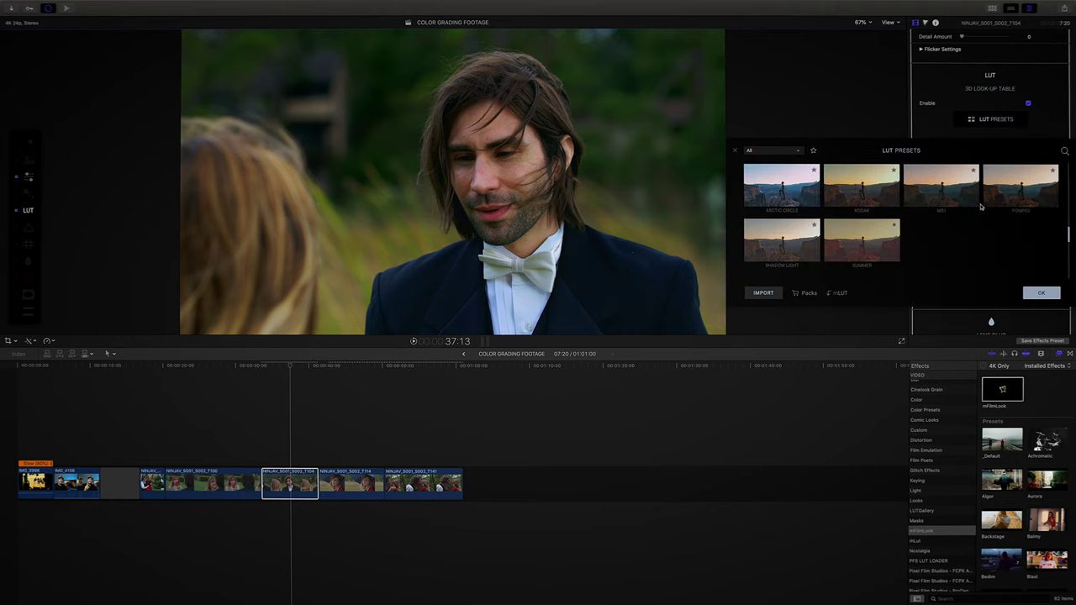
pyautogui.scroll(-2, 980, 207)
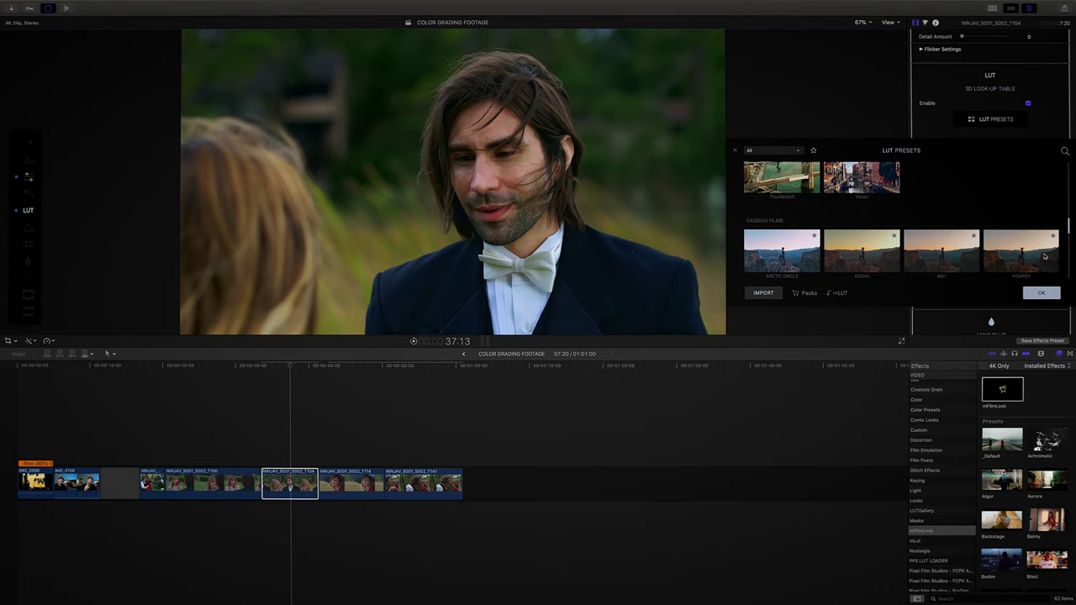
pyautogui.click(1021, 250)
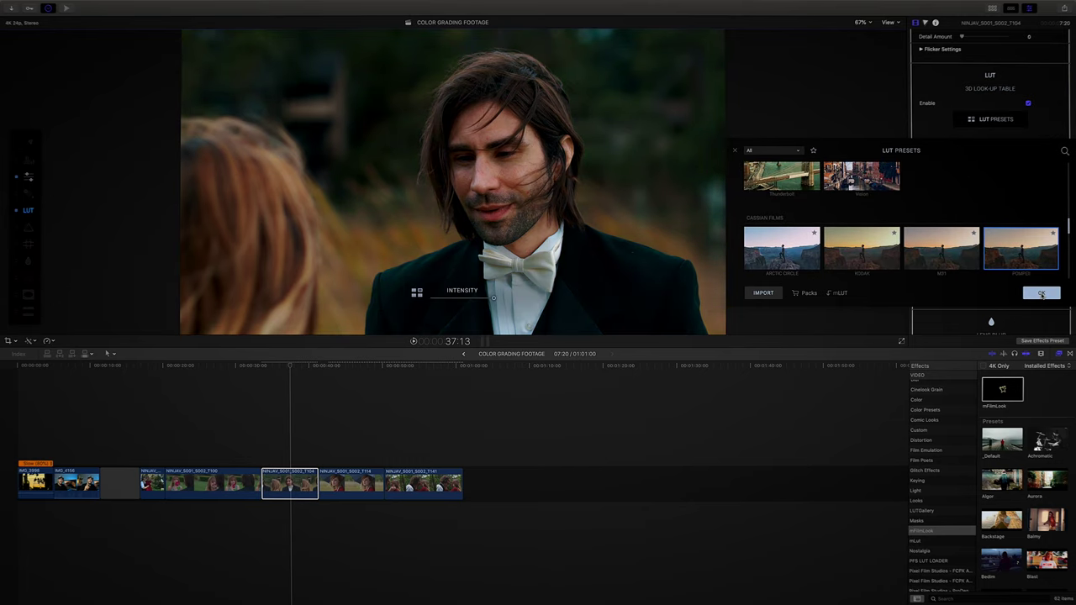
pyautogui.click(1041, 293)
# Set the LUT Intensity to 0.3 and compare the shot with the LUT off and on
pyautogui.click(1027, 147)
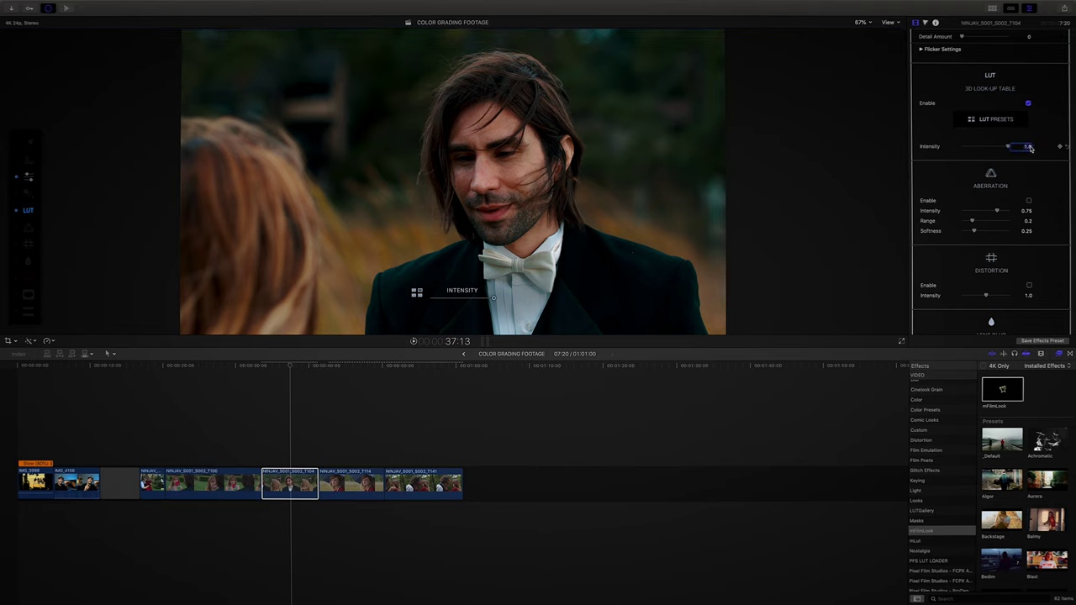
pyautogui.press('BackSpace')
pyautogui.write('0.3')
pyautogui.press('Return')
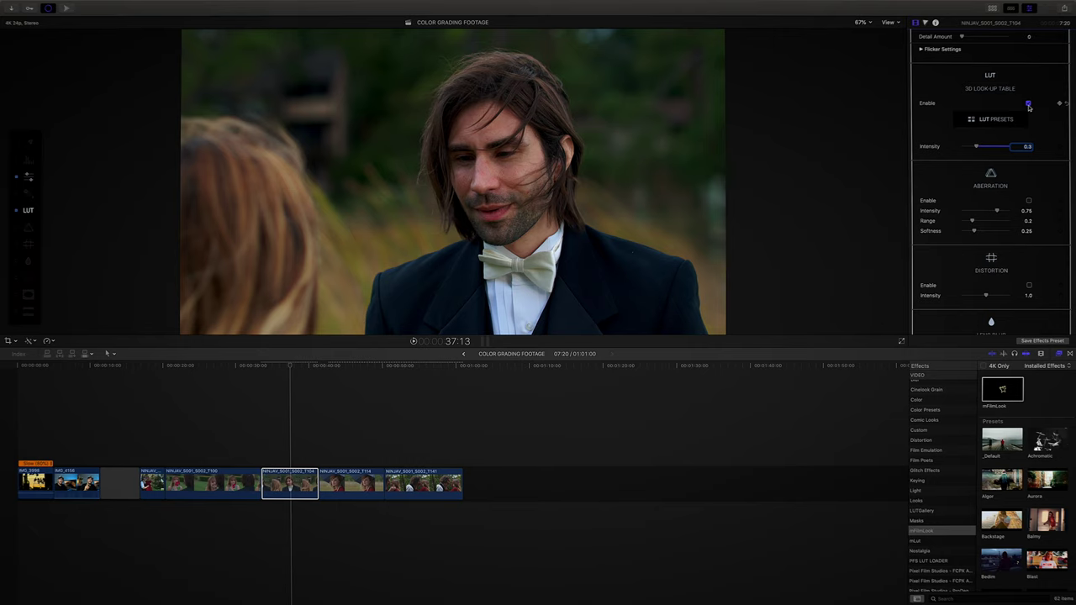
pyautogui.click(1026, 103)
pyautogui.click(1028, 104)
# Enable Aberration with its Intensity at 0.22 and widen its area beyond the frame edges to a Range of 0.15
pyautogui.scroll(-2, 1031, 155)
pyautogui.scroll(1, 1024, 131)
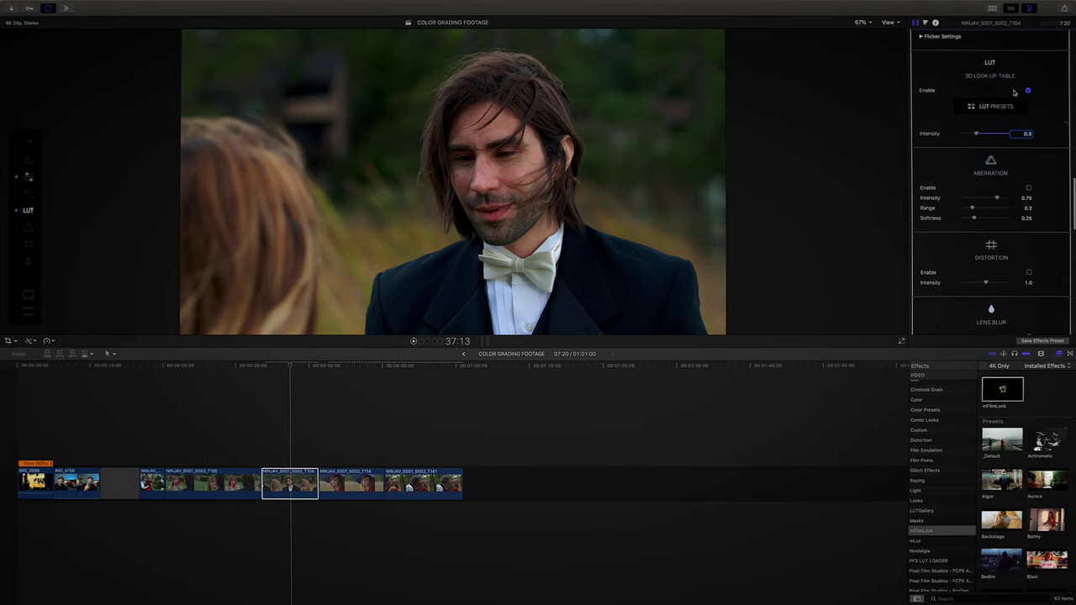
pyautogui.click(1028, 188)
pyautogui.scroll(-2, 1026, 177)
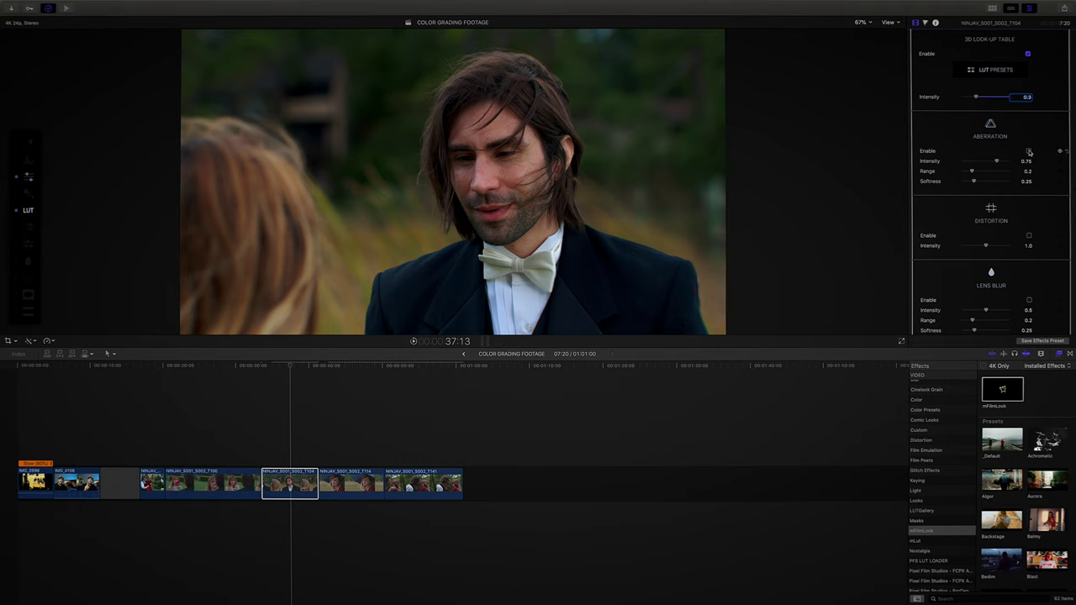
pyautogui.click(989, 131)
pyautogui.moveTo(988, 162); pyautogui.dragTo(972, 161)
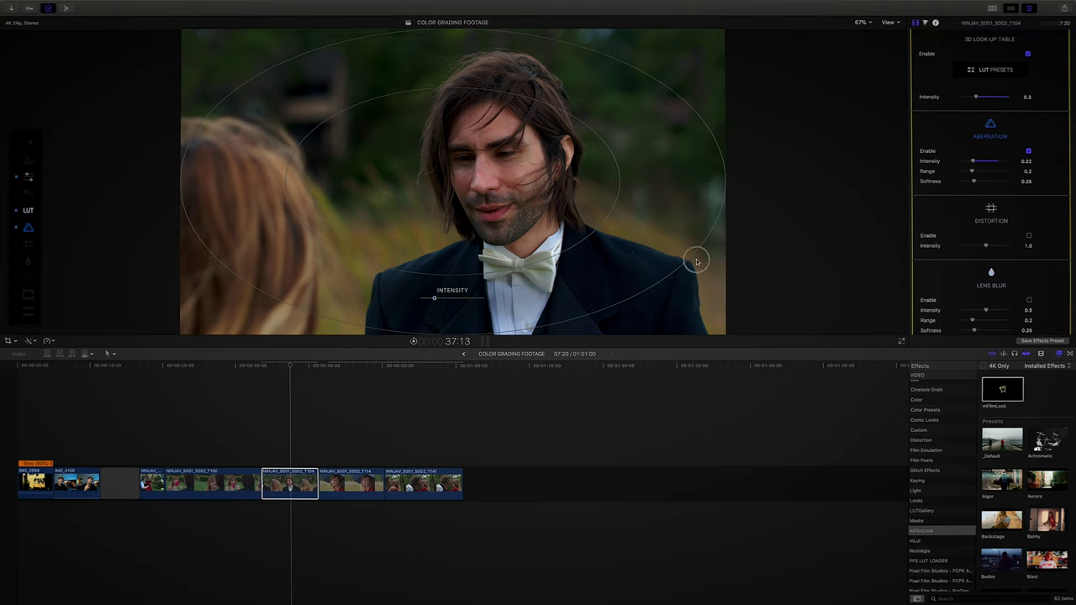
pyautogui.moveTo(694, 258); pyautogui.dragTo(760, 305)
# Enable Distortion and set its Intensity to 0.1
pyautogui.scroll(-2, 1065, 206)
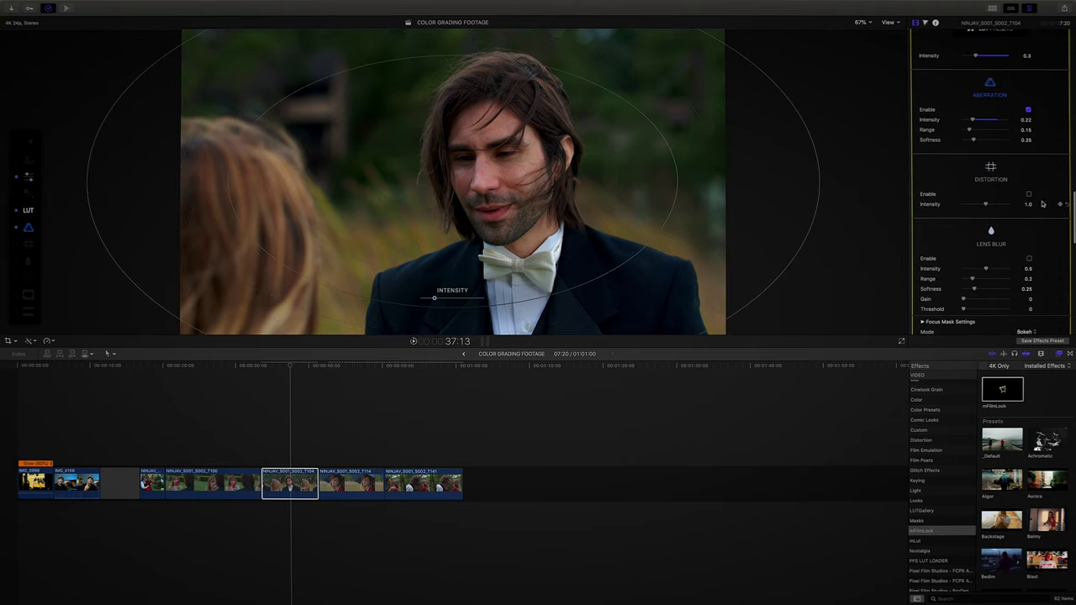
pyautogui.click(1029, 194)
pyautogui.click(1027, 204)
pyautogui.write('0.1')
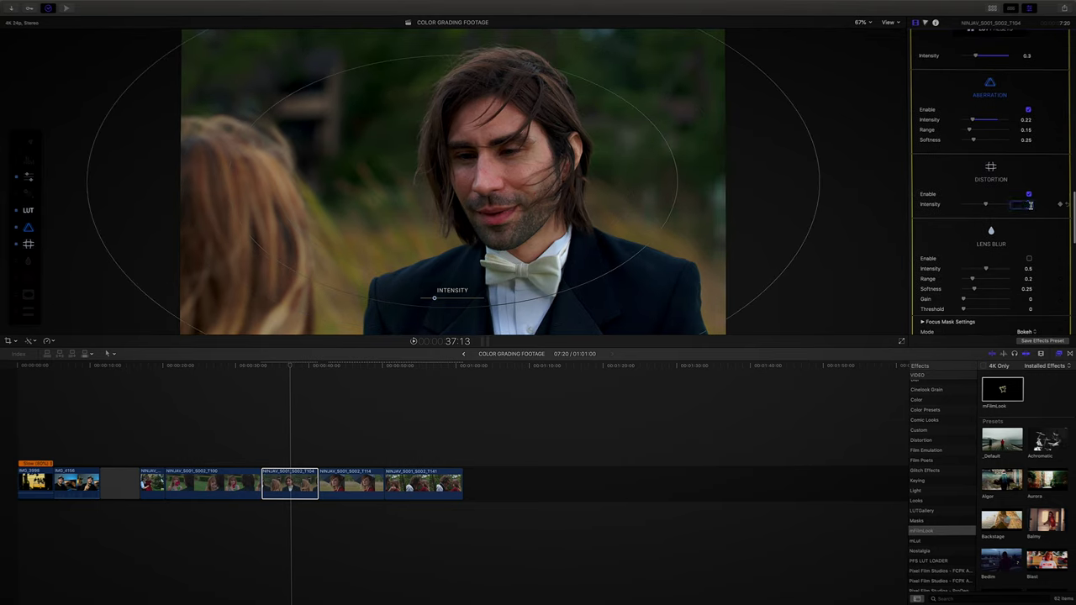
pyautogui.press('Return')
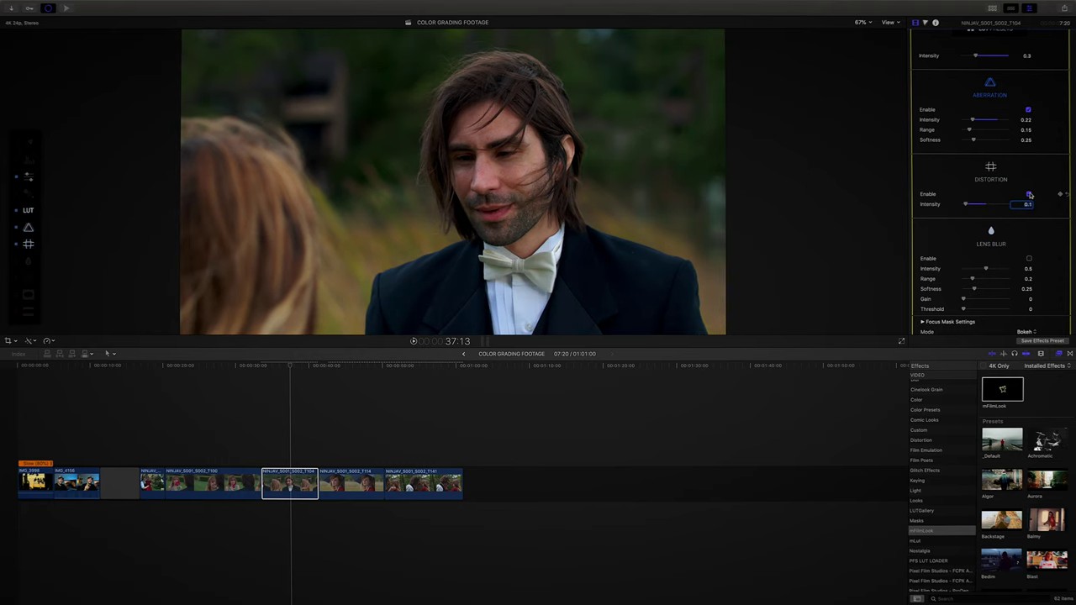
# Enable Lens Blur with Intensity 0.19, enlarging its focus area to Range 0.1 and Softness 0.04
pyautogui.scroll(-4, 1030, 195)
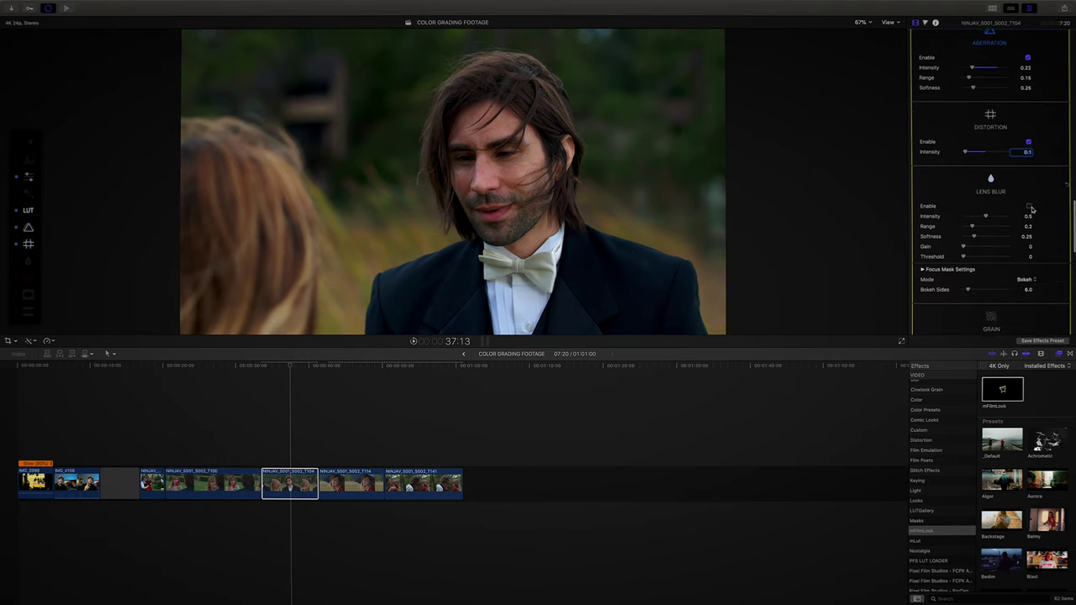
pyautogui.click(1028, 173)
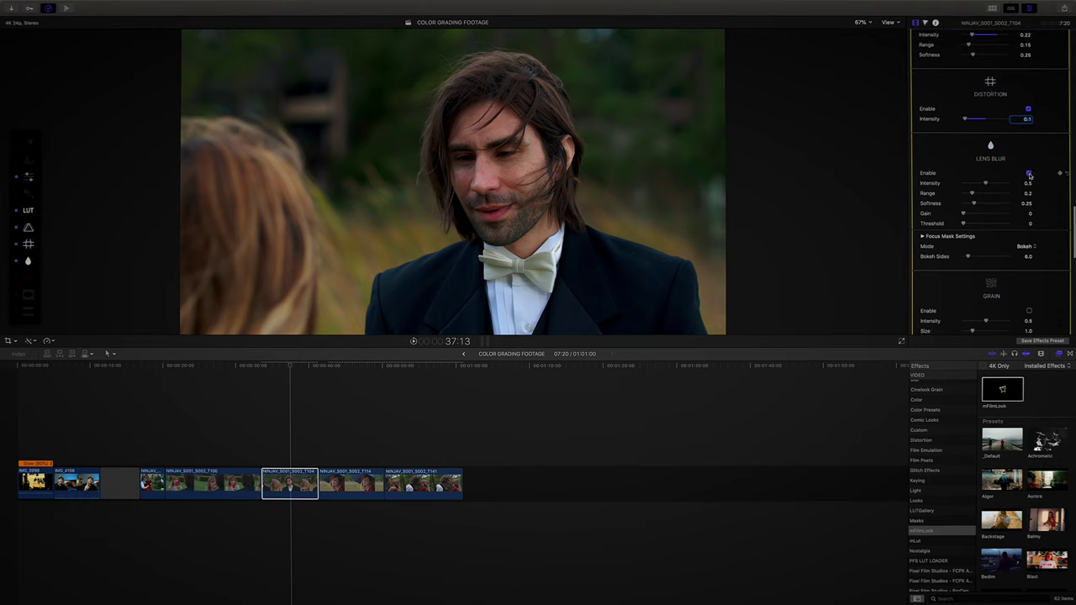
pyautogui.click(972, 184)
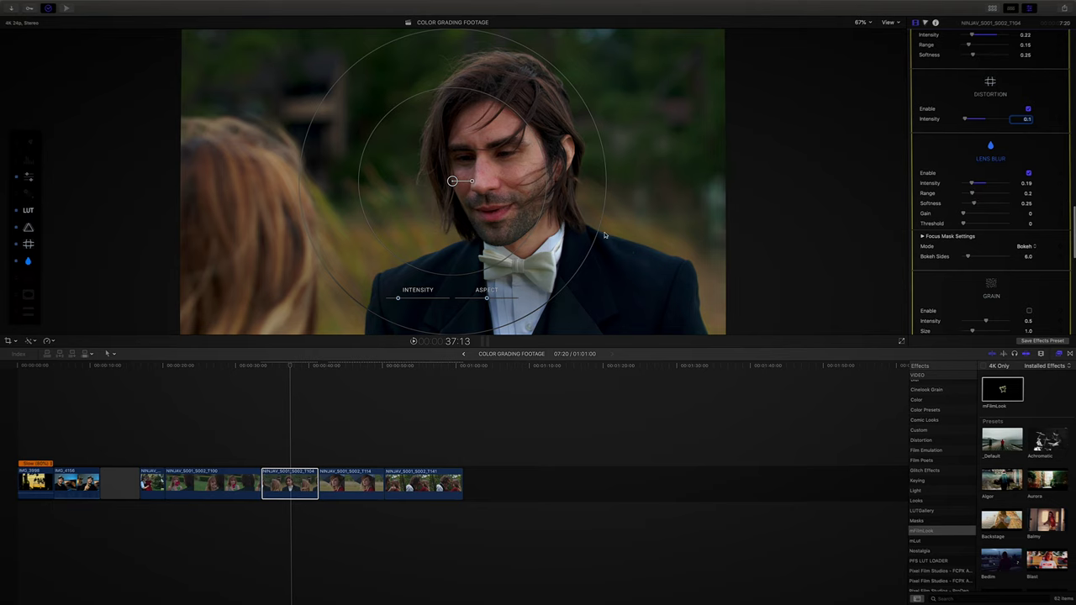
pyautogui.moveTo(662, 259); pyautogui.dragTo(752, 269)
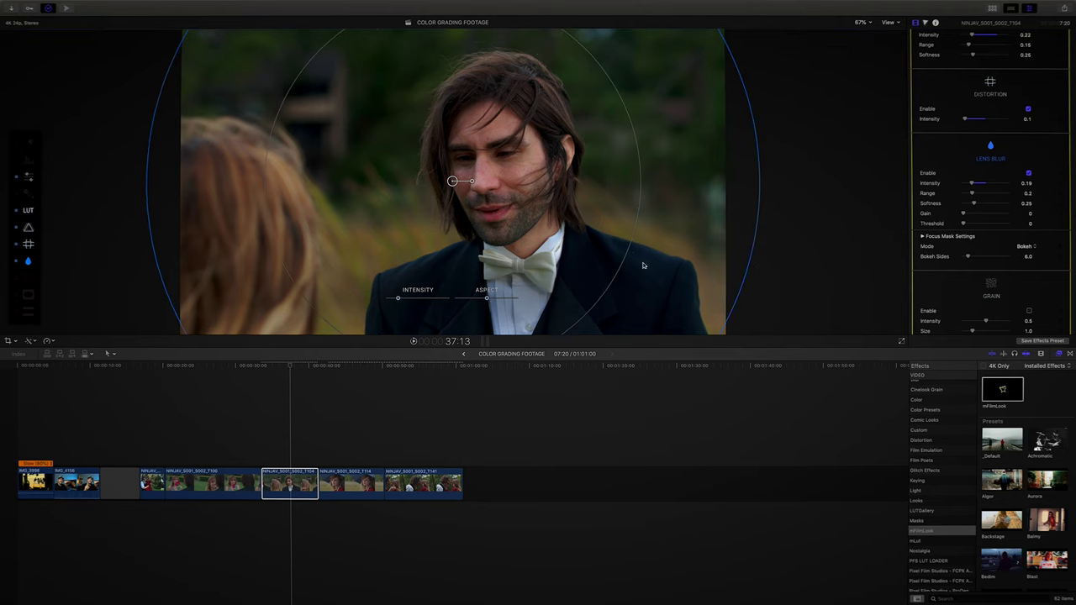
pyautogui.moveTo(626, 256); pyautogui.dragTo(714, 265)
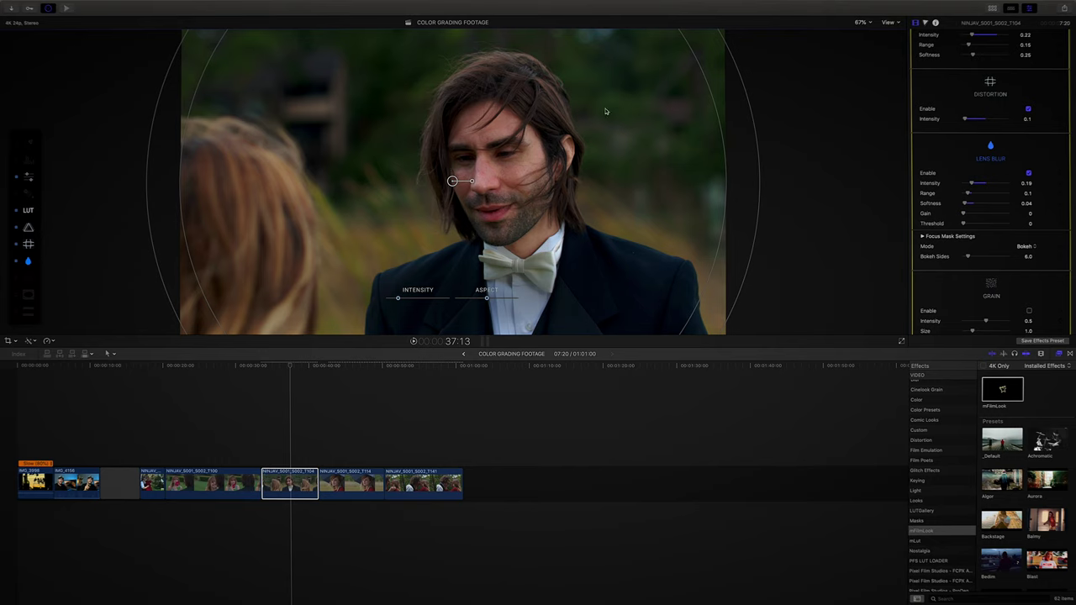
# Enable Grain with Intensity 0.11, Size 0.67, Color Noise 0 and Luma Influence 0.92, and compare it off and on
pyautogui.scroll(-5, 1000, 185)
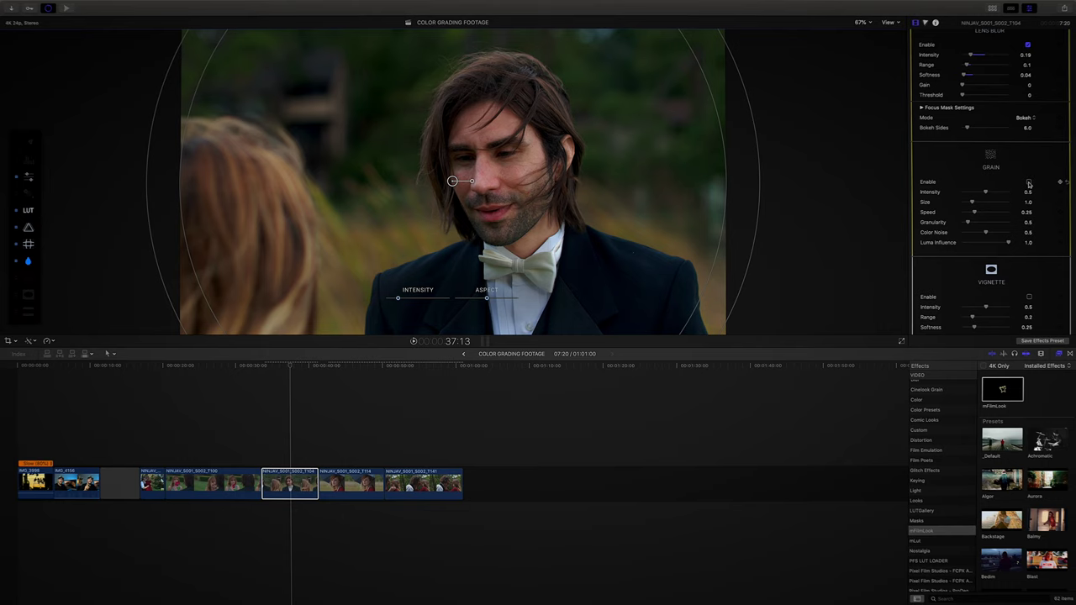
pyautogui.click(1028, 182)
pyautogui.click(972, 193)
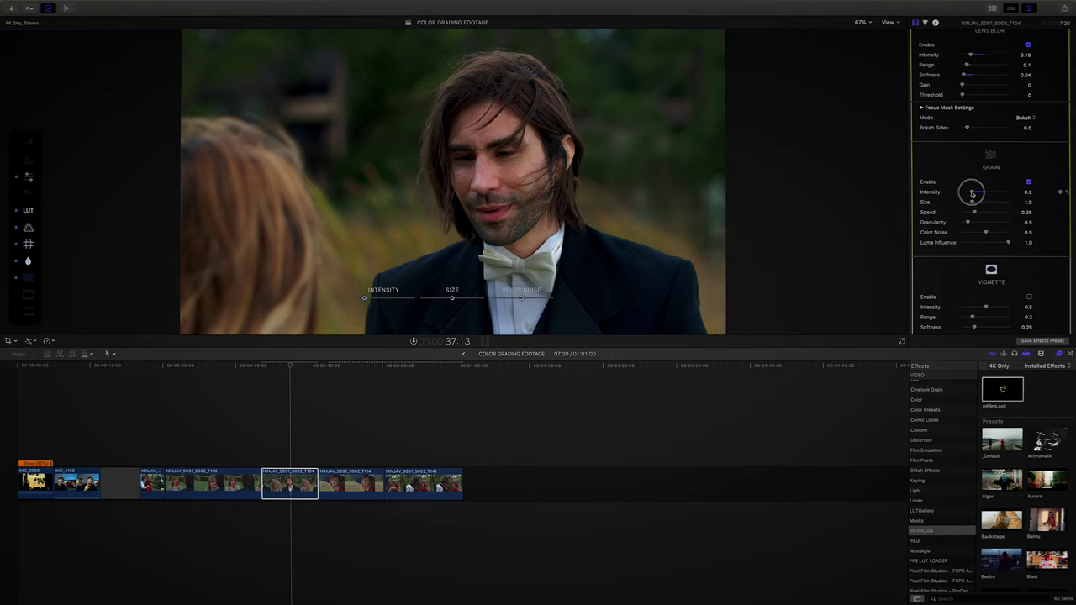
pyautogui.moveTo(972, 194); pyautogui.dragTo(907, 228)
pyautogui.moveTo(1009, 242); pyautogui.dragTo(1006, 243)
pyautogui.click(1028, 182)
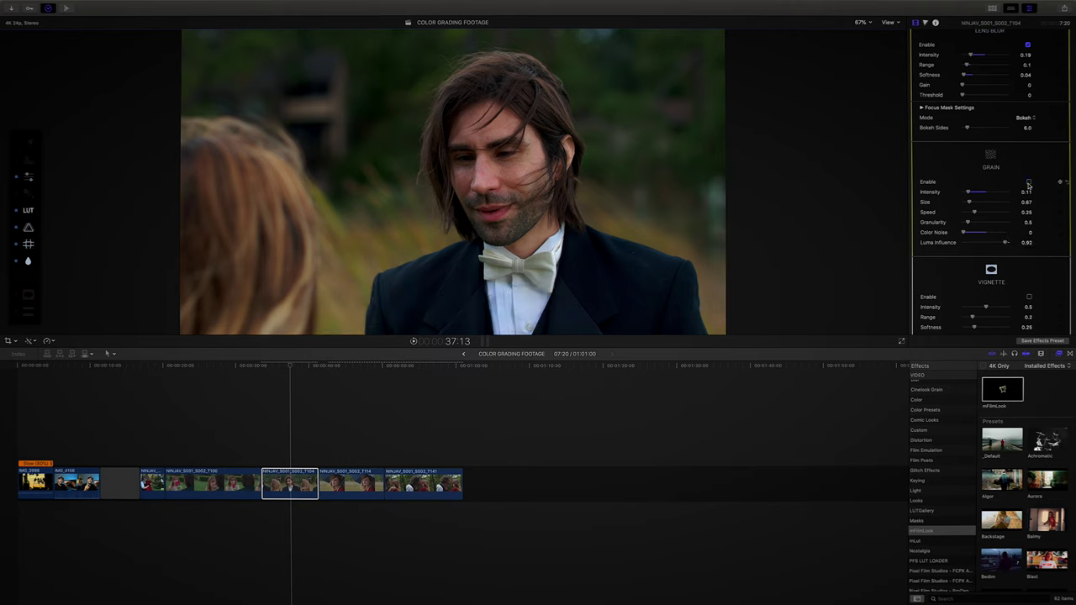
pyautogui.click(1027, 182)
# Inspect the grain on the man's face at 200% with the Grain section off and on, then fit the view again
pyautogui.click(861, 22)
pyautogui.click(868, 80)
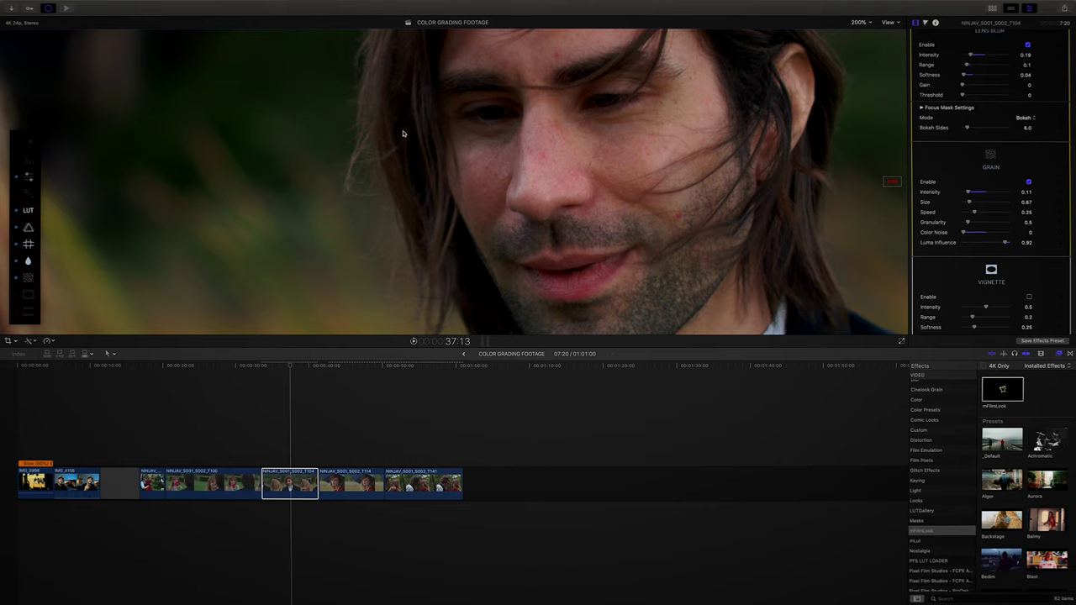
pyautogui.scroll(-1, 1038, 209)
pyautogui.click(1028, 182)
pyautogui.click(1027, 182)
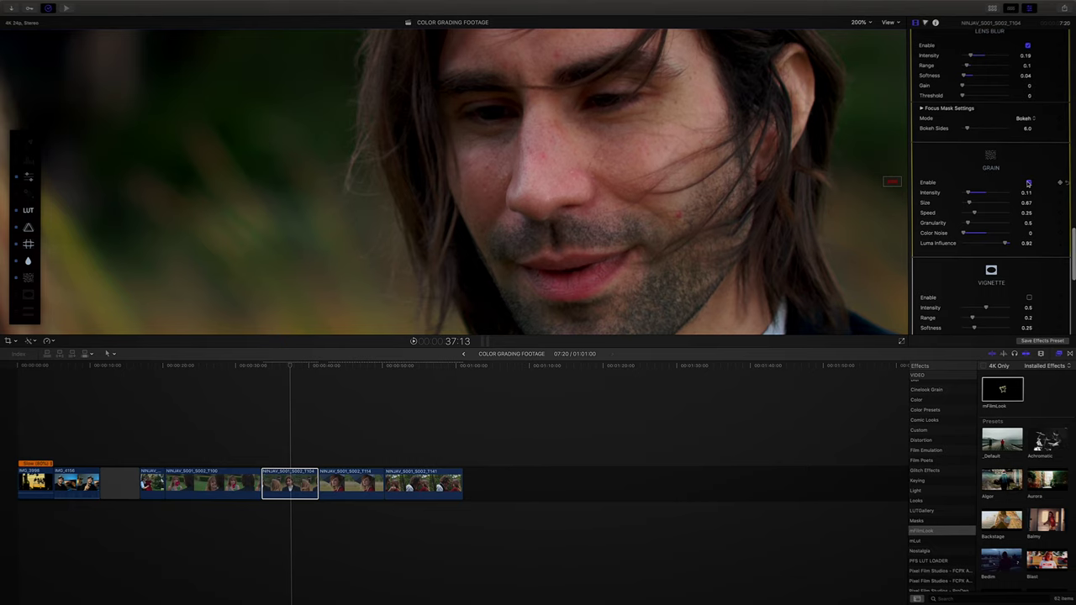
pyautogui.click(867, 24)
pyautogui.click(865, 28)
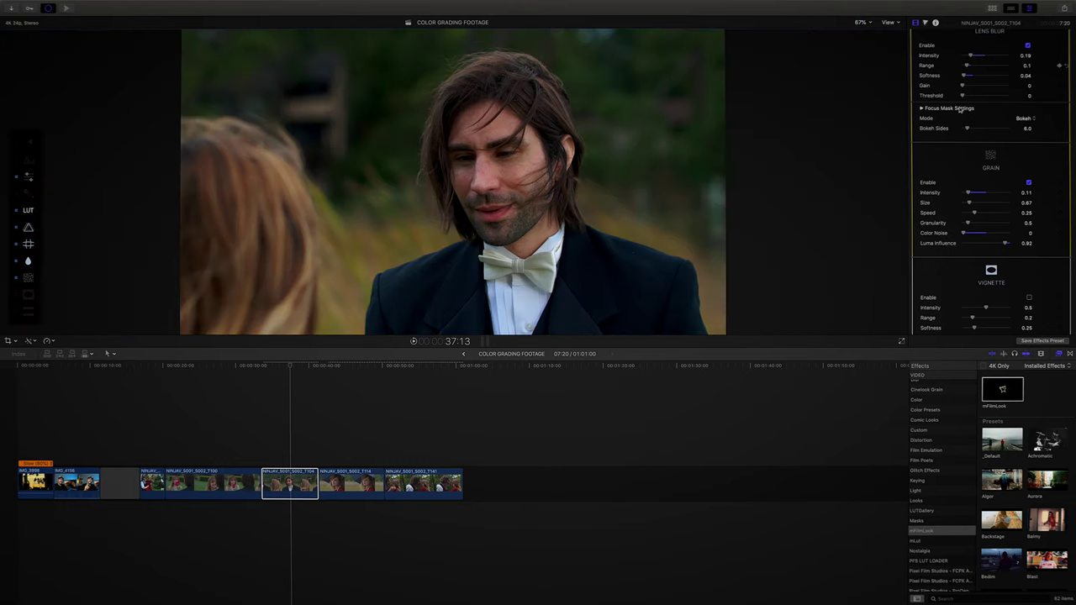
# Enable the Vignette with Intensity 0.13, Range 0.17 and Softness 1.0, and compare the shot with it off and on
pyautogui.scroll(-1, 1017, 208)
pyautogui.scroll(-4, 1017, 208)
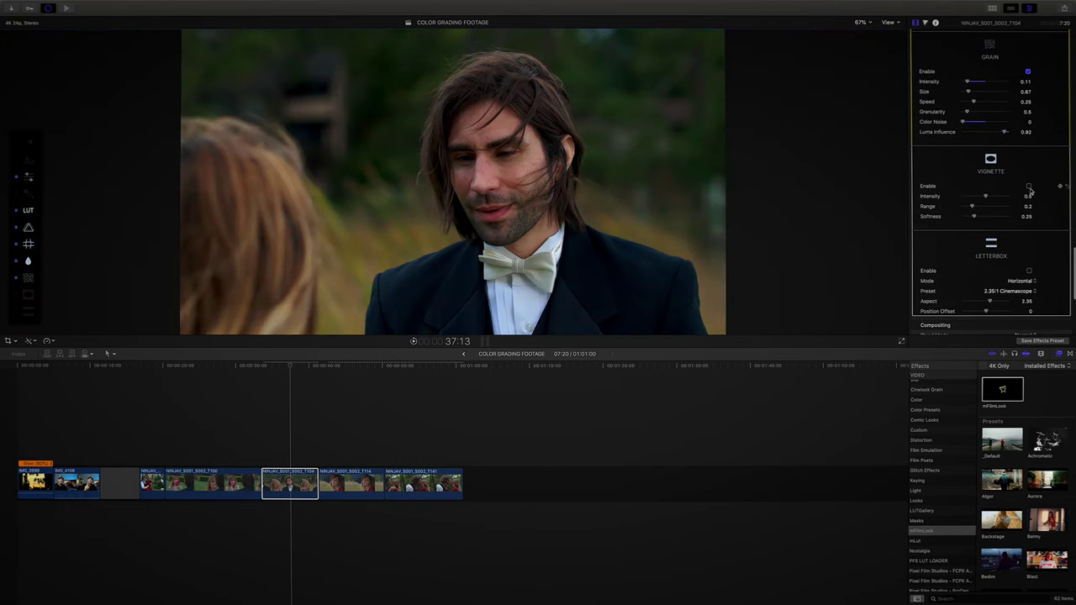
pyautogui.click(1028, 187)
pyautogui.click(971, 199)
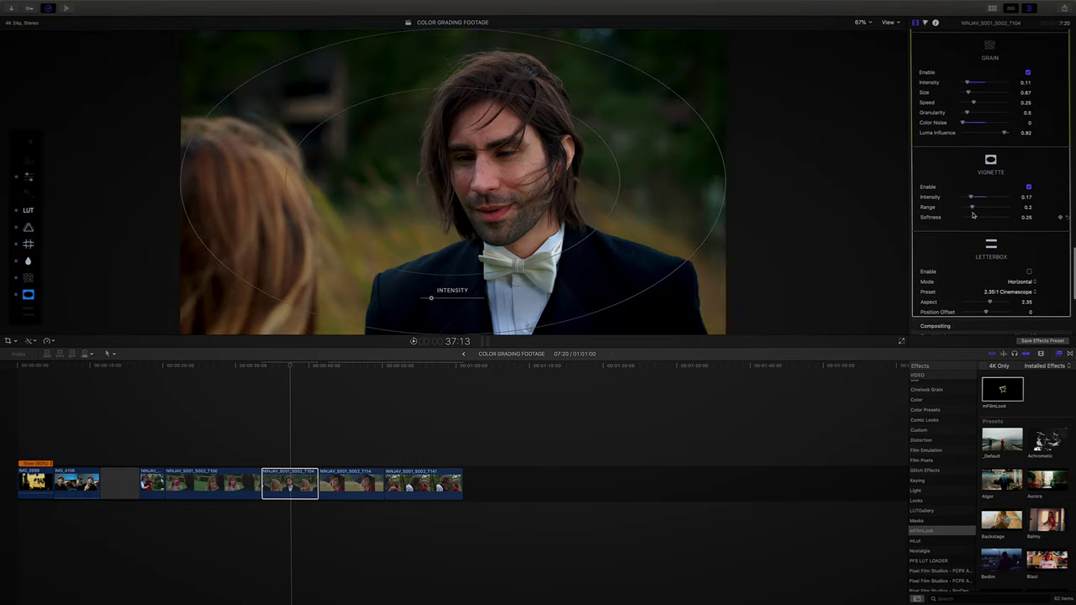
pyautogui.moveTo(975, 216)
pyautogui.mouseDown()
pyautogui.moveTo(1020, 216)
pyautogui.moveTo(972, 208)
pyautogui.moveTo(969, 196)
pyautogui.mouseUp()
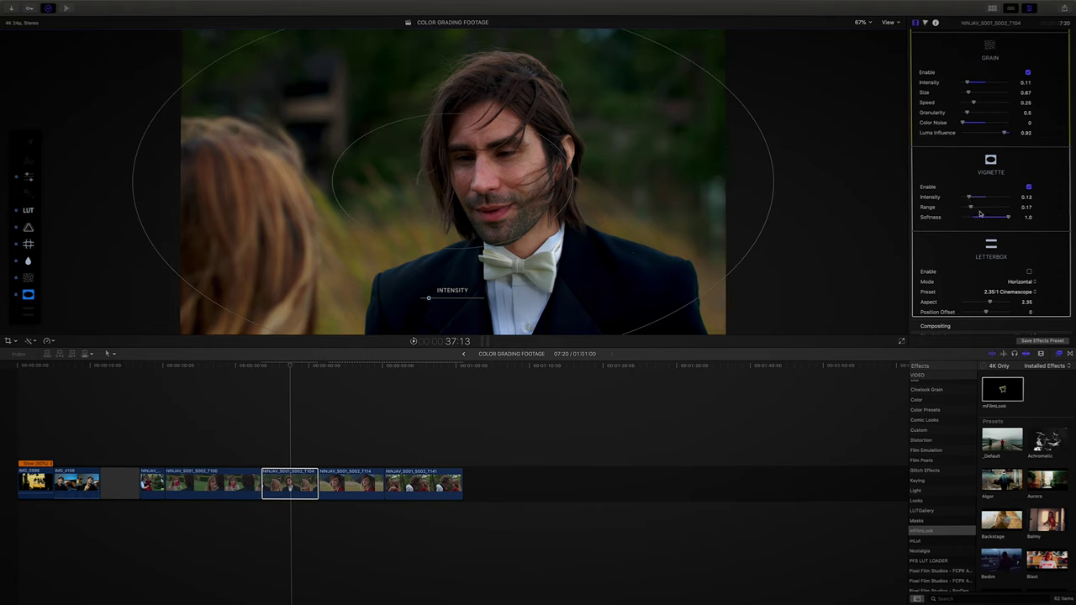
pyautogui.click(1027, 186)
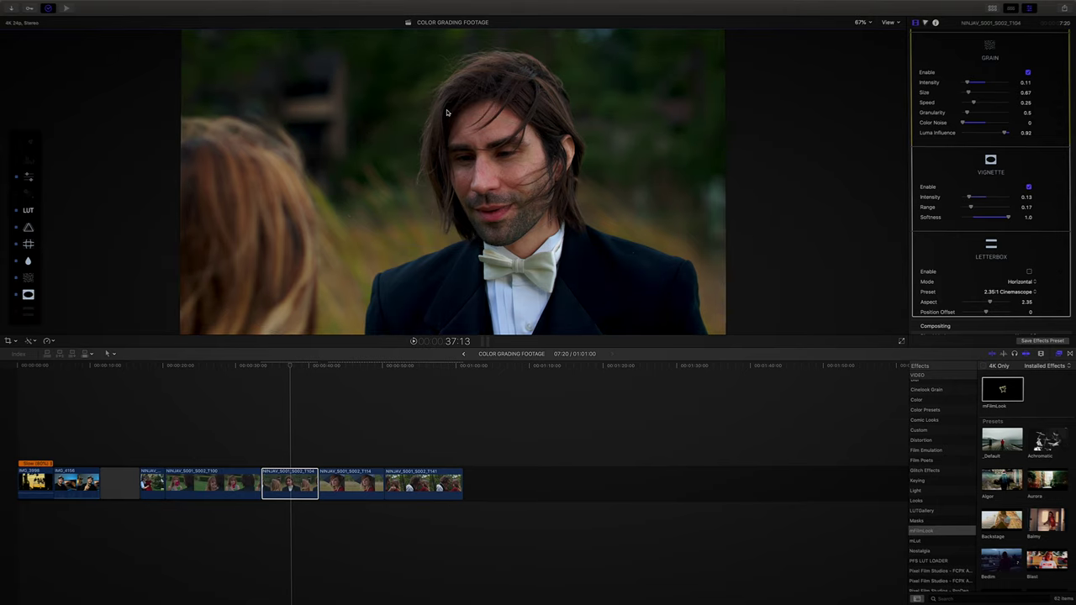
pyautogui.click(1028, 187)
pyautogui.click(1029, 188)
# Enable the Letterbox, try the 2:1 Panascope & RED preset, and choose 2.21:1 Super Panavision 70
pyautogui.scroll(-3, 1031, 192)
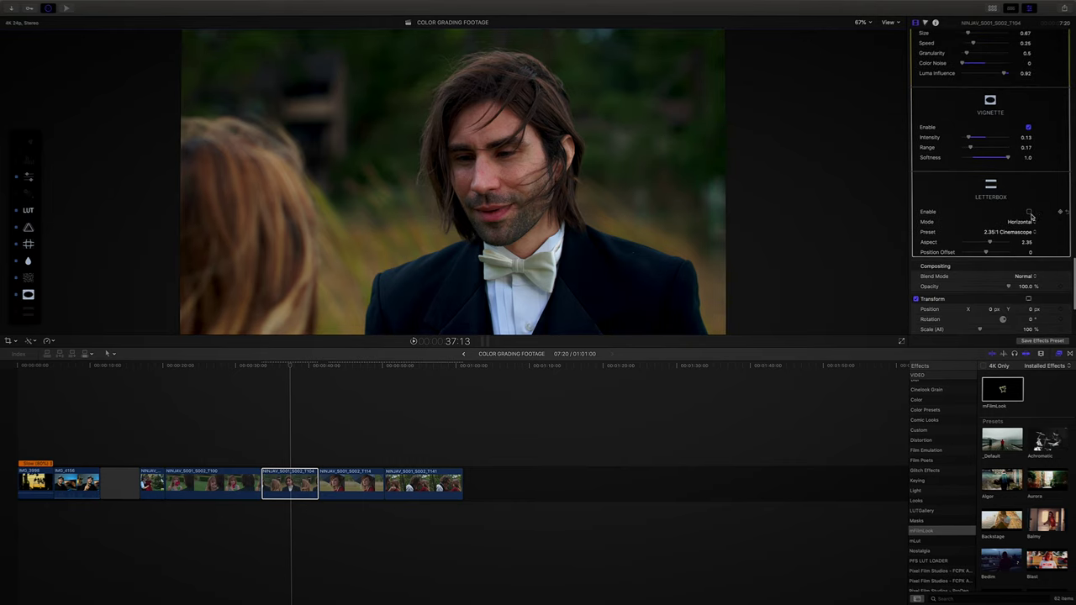
pyautogui.click(1029, 213)
pyautogui.click(1026, 234)
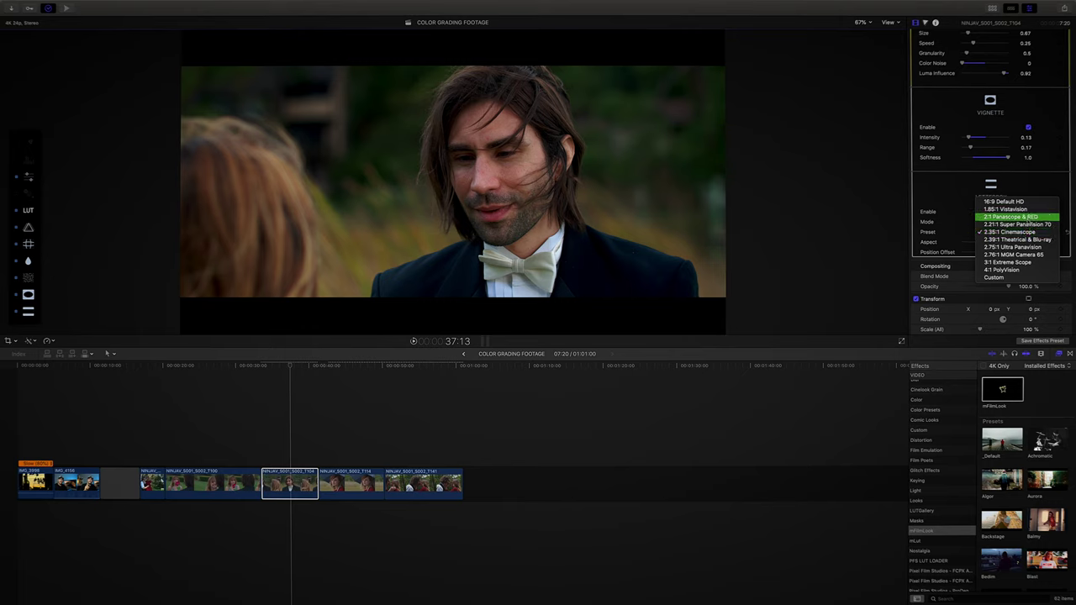
pyautogui.click(1027, 218)
pyautogui.click(1027, 233)
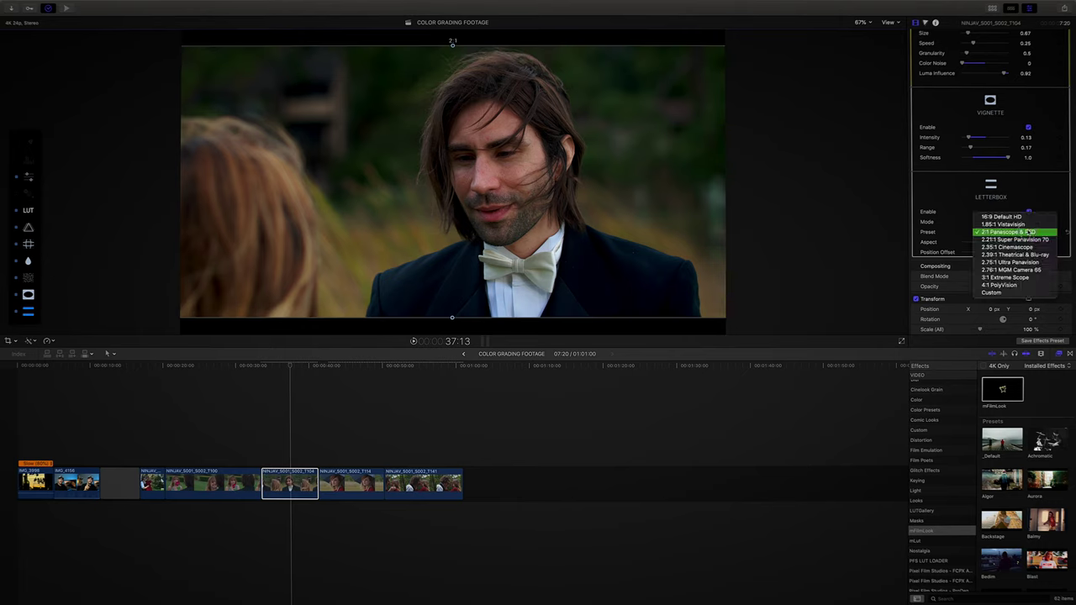
pyautogui.click(1024, 240)
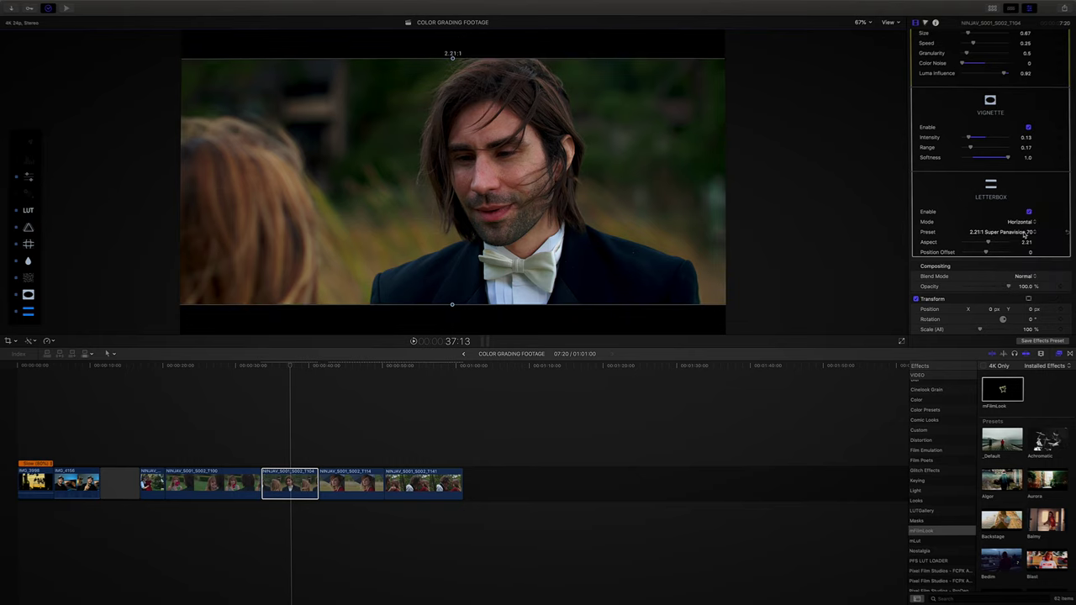
# Set the Letterbox preset to 2:1 Panascope & RED
pyautogui.click(1024, 235)
pyautogui.click(1000, 224)
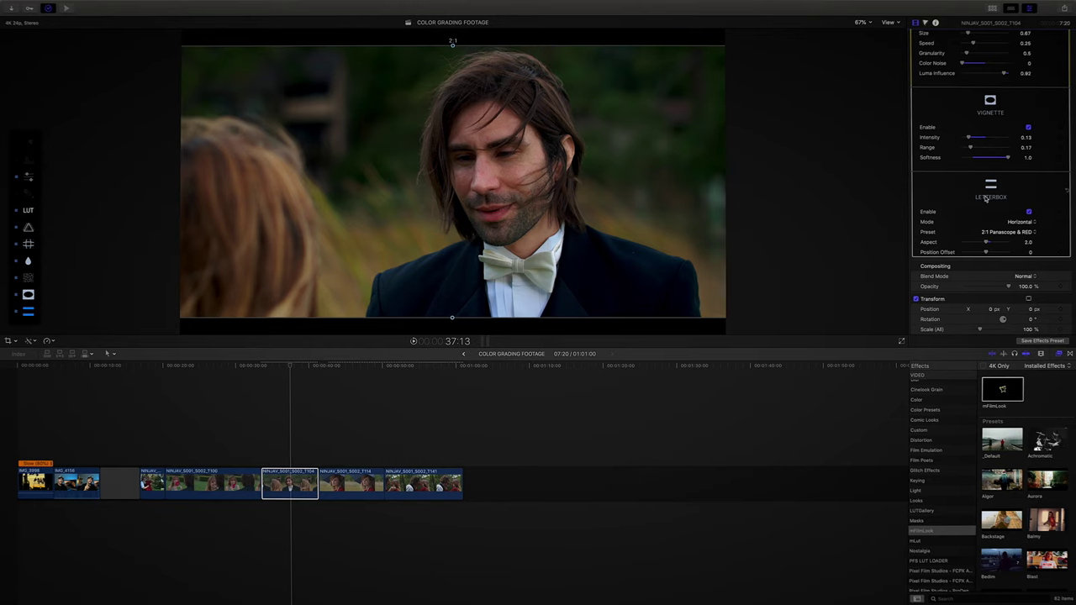
pyautogui.scroll(10, 966, 188)
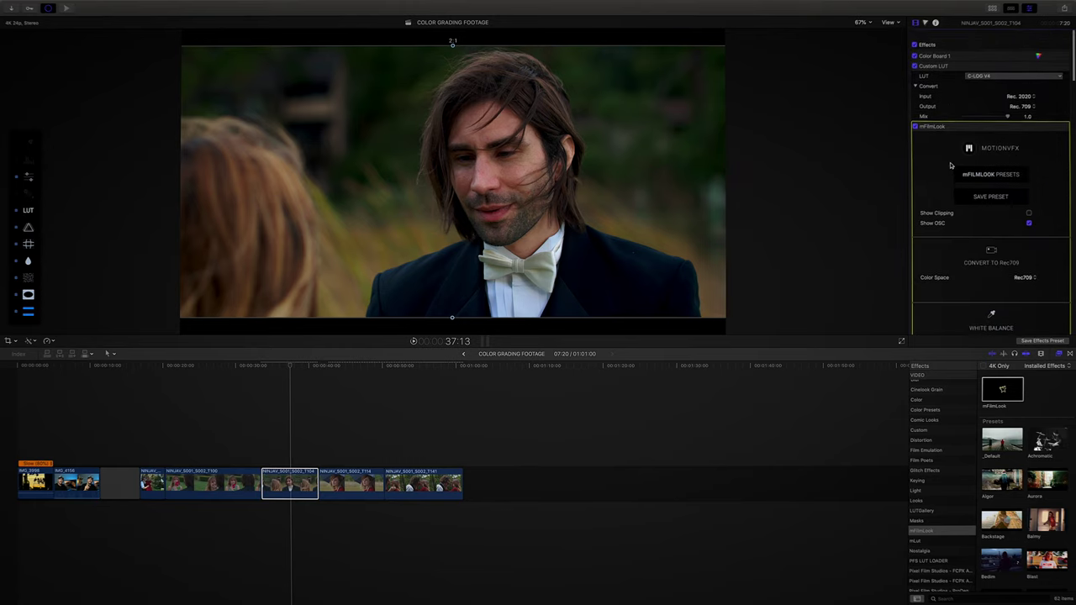
# Search all effects for "lut", apply a second Custom LUT to NINJAV_S001_S002_T104, and move it directly above mFilmLook in the effect order
pyautogui.click(935, 50)
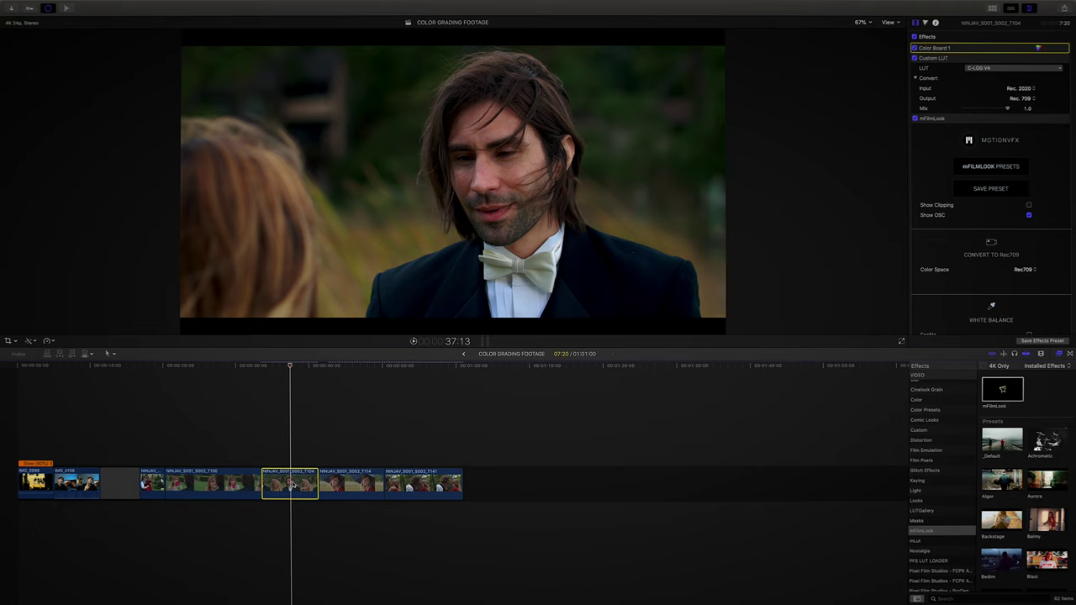
pyautogui.scroll(3, 932, 420)
pyautogui.click(927, 375)
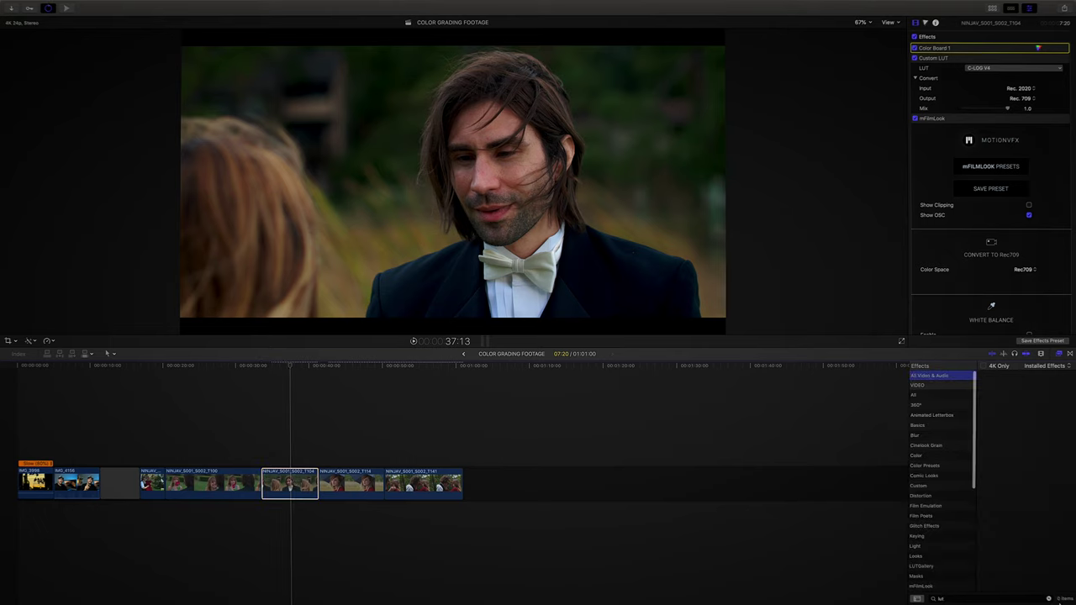
pyautogui.moveTo(1002, 391); pyautogui.dragTo(278, 480)
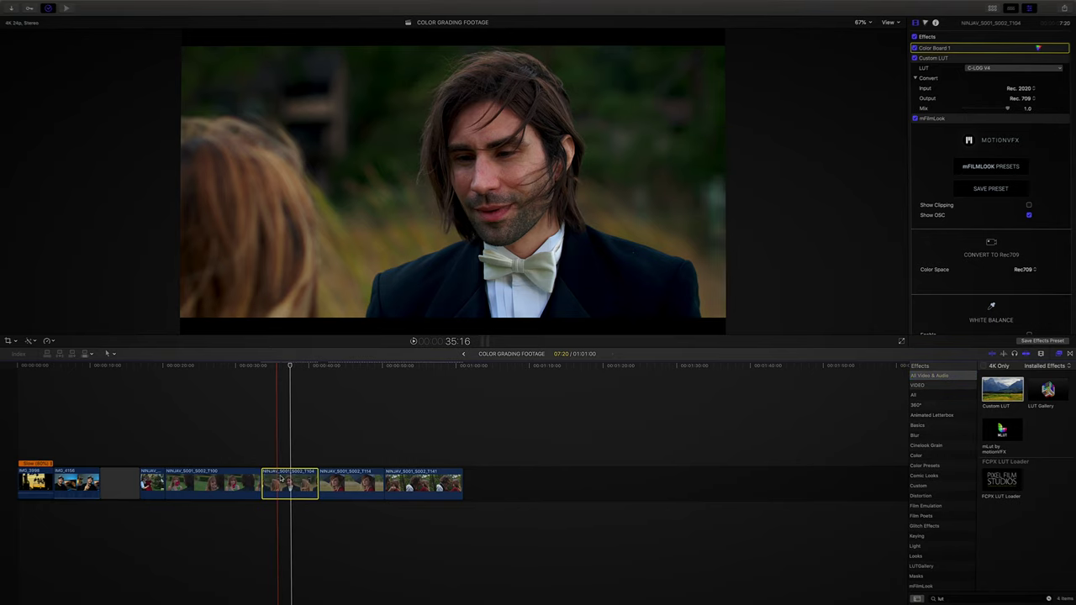
pyautogui.scroll(-10, 959, 193)
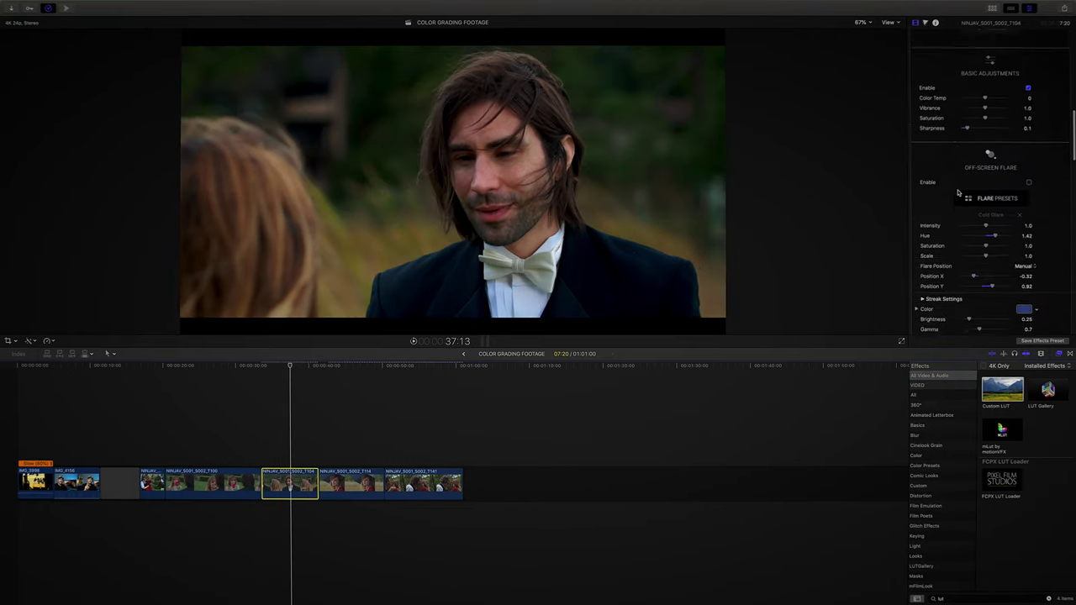
pyautogui.scroll(10, 958, 193)
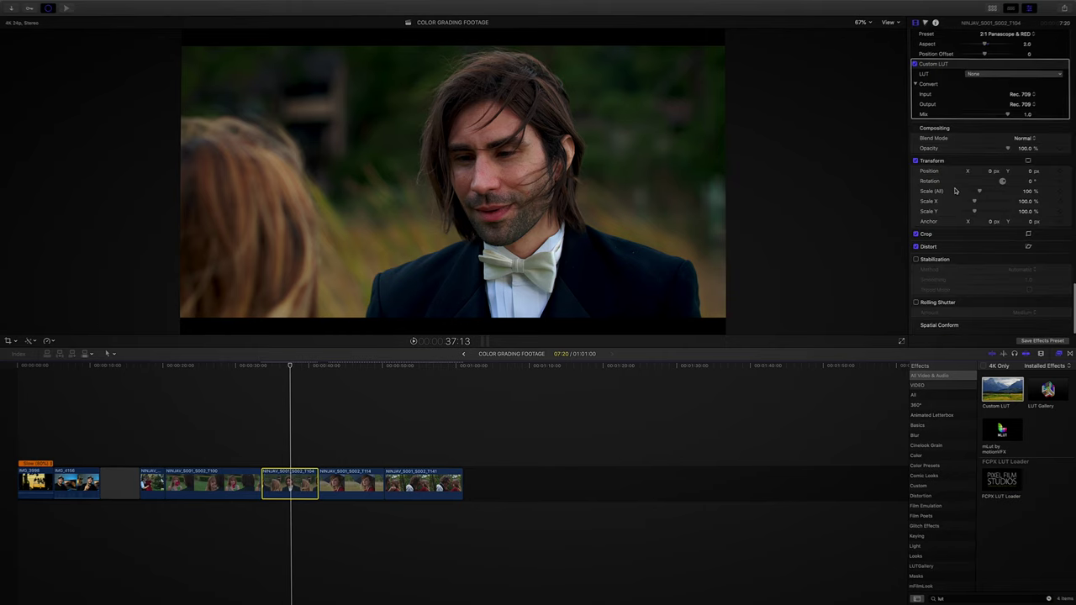
pyautogui.click(960, 84)
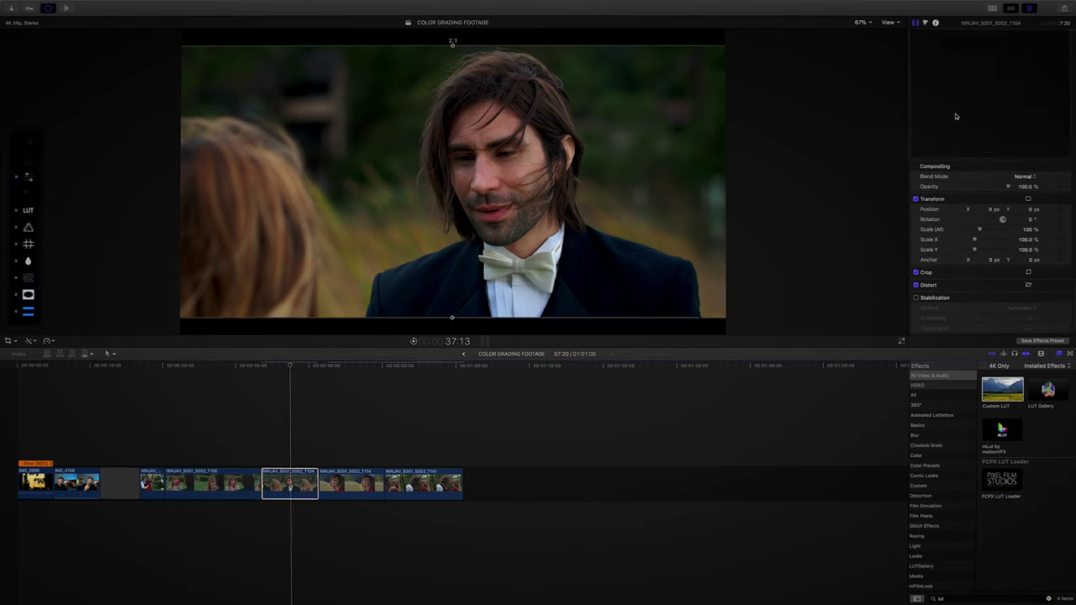
pyautogui.scroll(5, 958, 126)
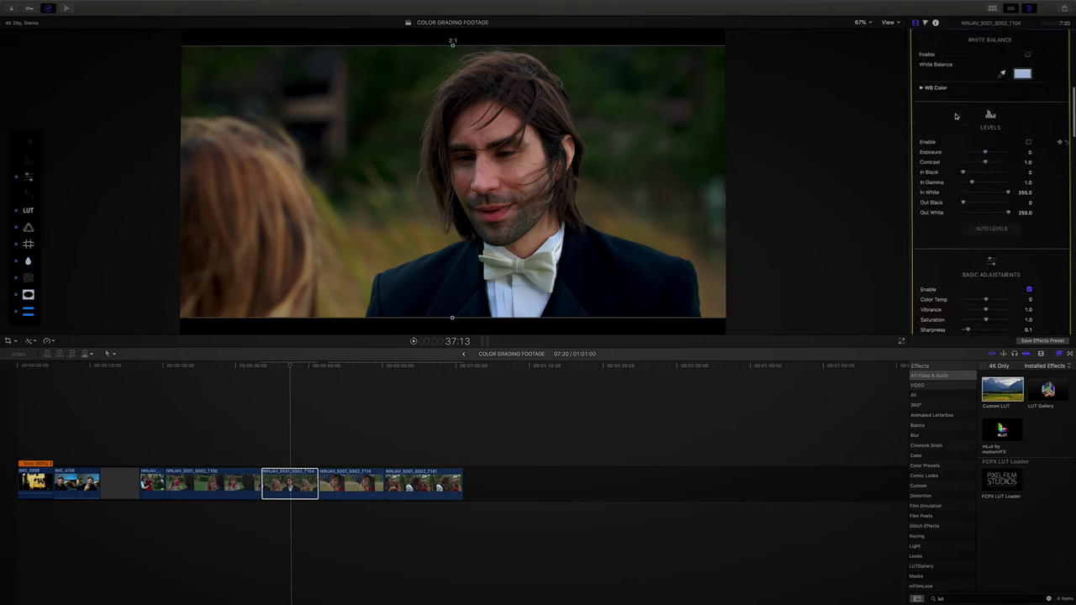
# Load the VINTAGE SHADOW LUT from the CREATIVE collection into the second Custom LUT and set its Mix to 0.2
pyautogui.click(968, 130)
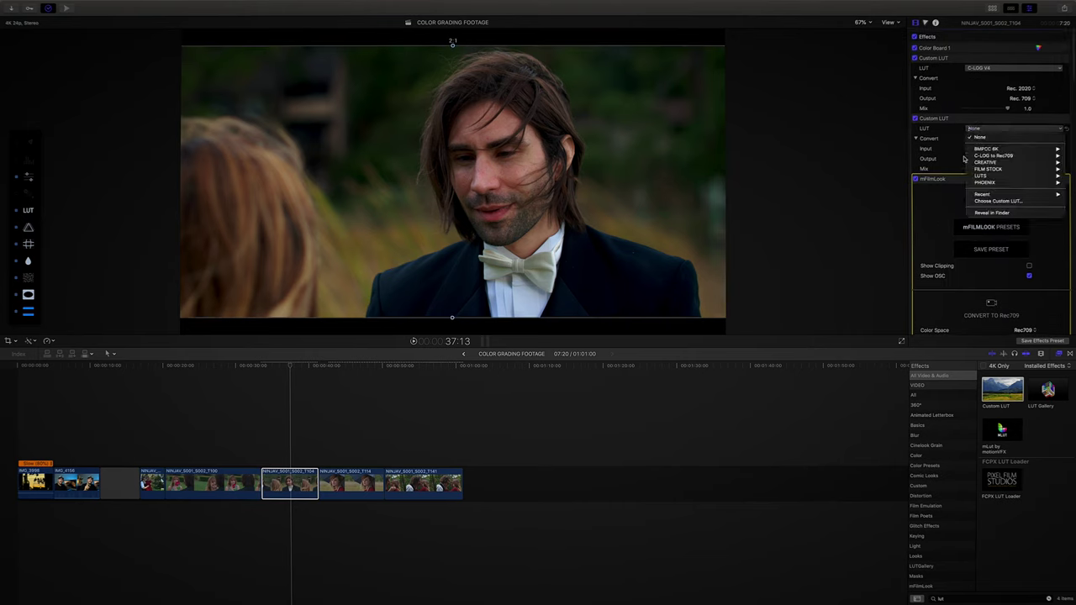
pyautogui.moveTo(981, 176)
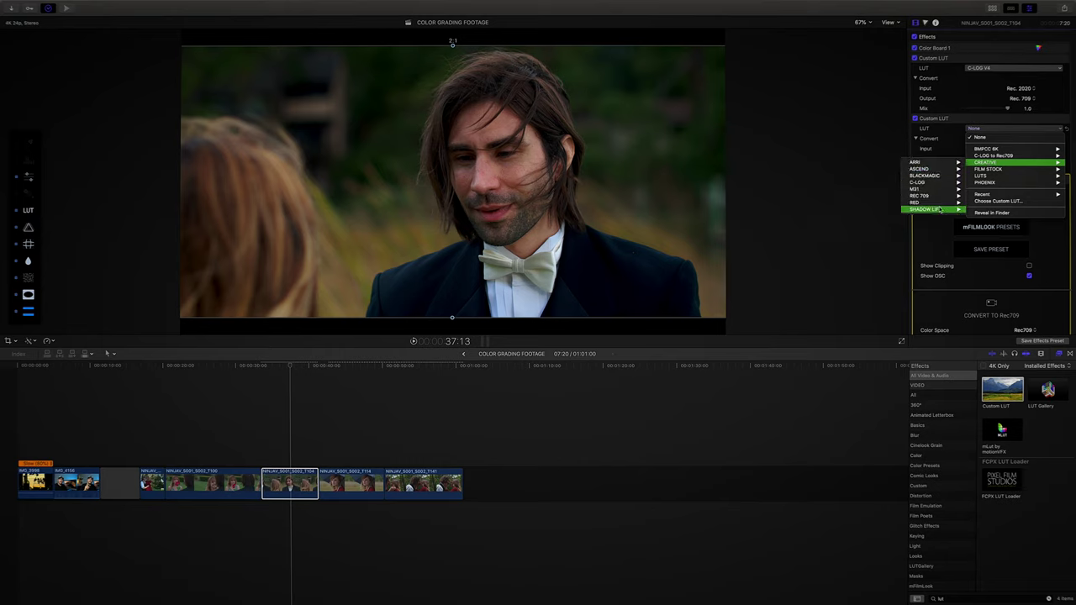
pyautogui.moveTo(928, 209)
pyautogui.click(874, 216)
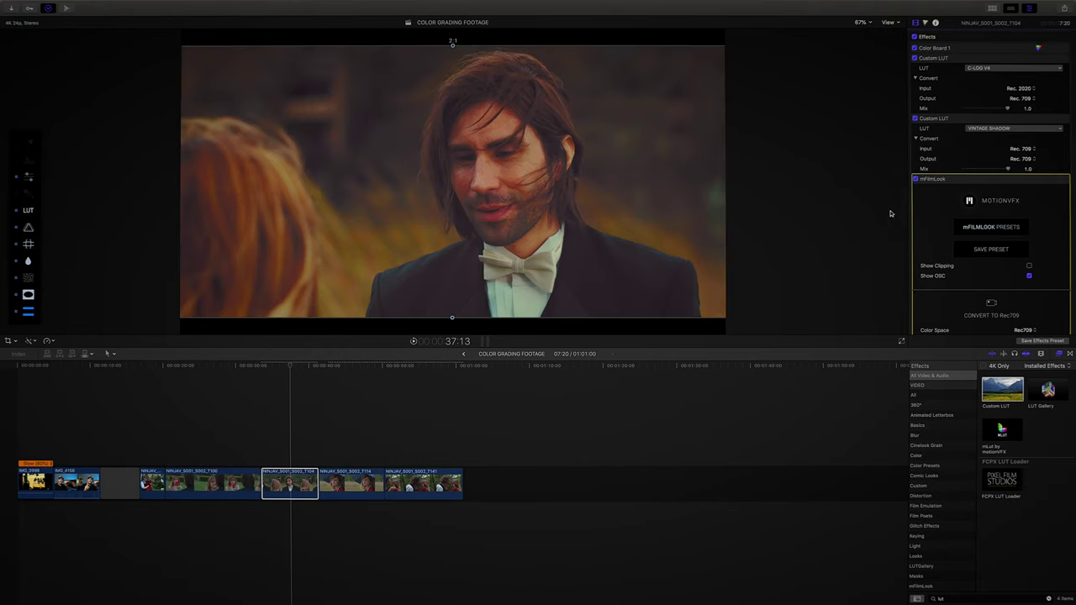
pyautogui.click(1027, 169)
pyautogui.write('0.2')
pyautogui.press('Return')
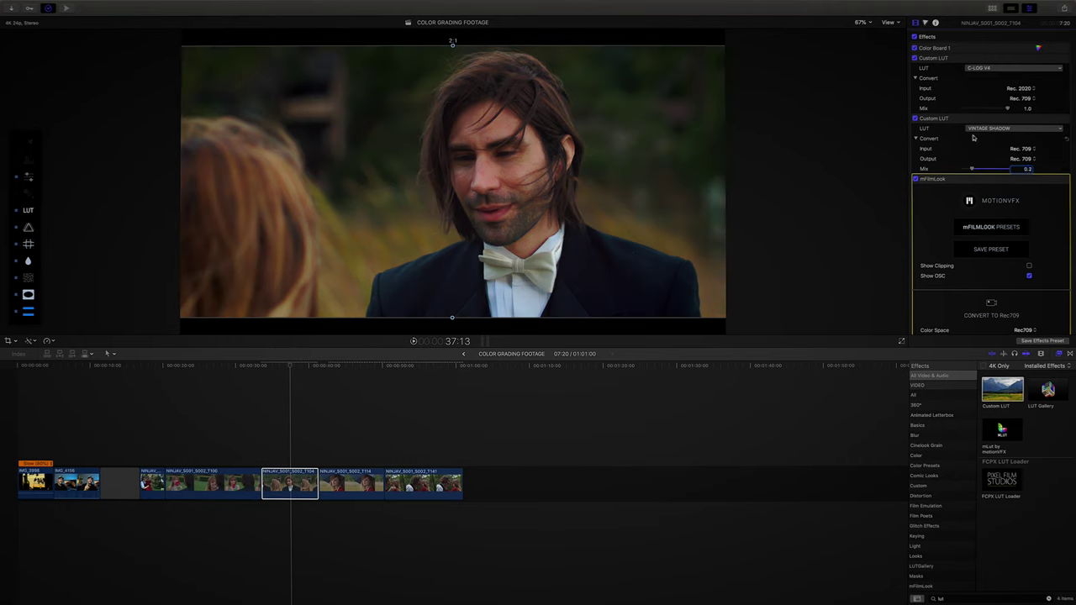
# Set the VINTAGE SHADOW LUT's Mix to 0.1 and its Input to Rec. 2020, comparing the shot with the LUT off and on
pyautogui.click(915, 119)
pyautogui.click(915, 118)
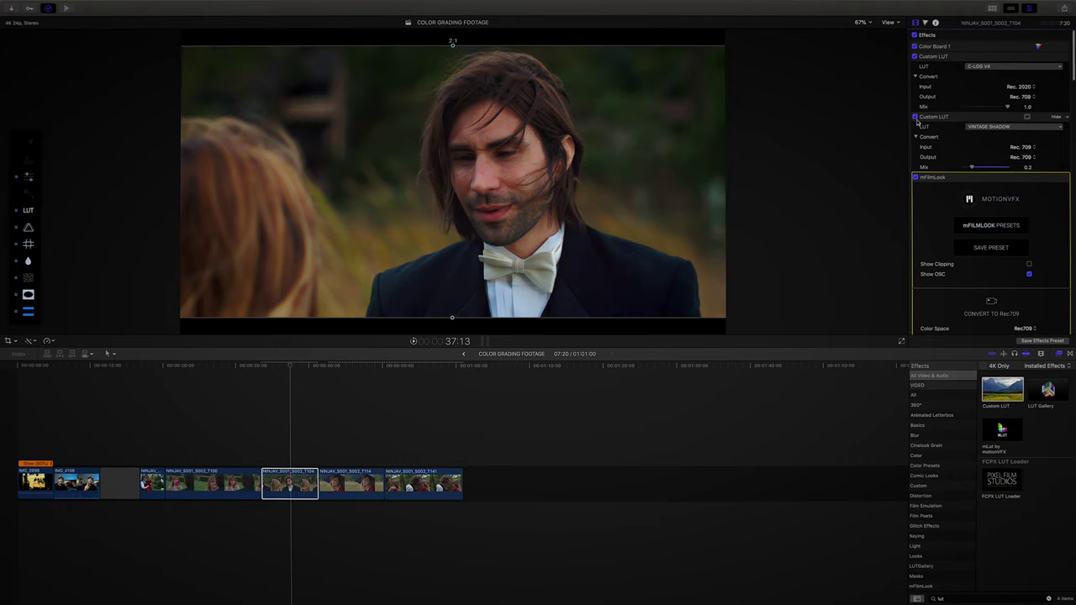
pyautogui.click(1028, 167)
pyautogui.click(1020, 147)
pyautogui.click(1025, 156)
pyautogui.click(915, 117)
pyautogui.click(916, 117)
# Add a Color Curves correction, place two control points on the lower part of the red curve, and toggle the correction to compare
pyautogui.click(925, 23)
pyautogui.click(959, 40)
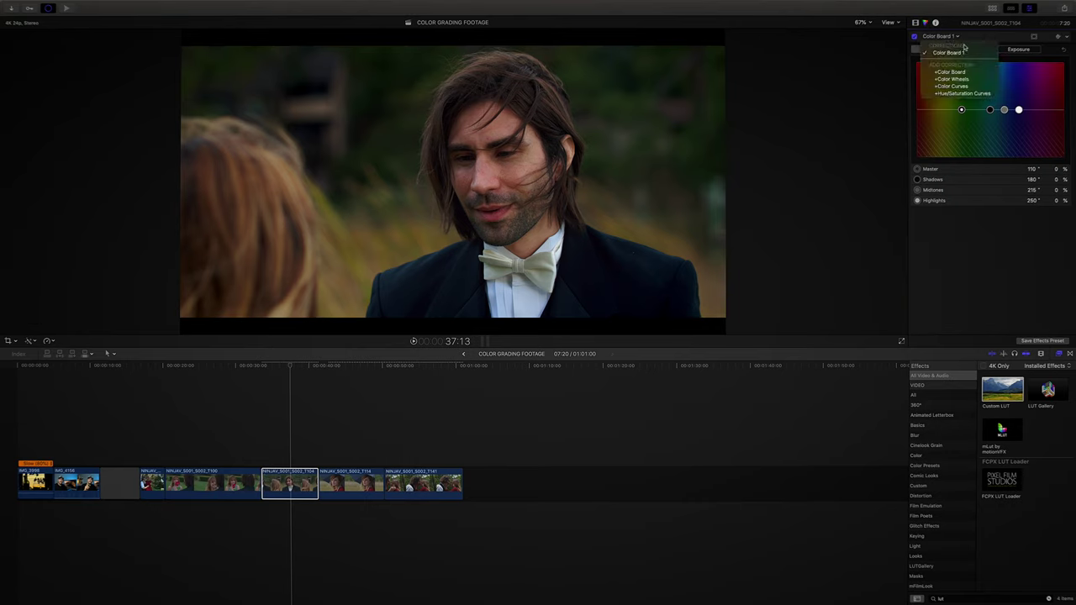
pyautogui.click(969, 88)
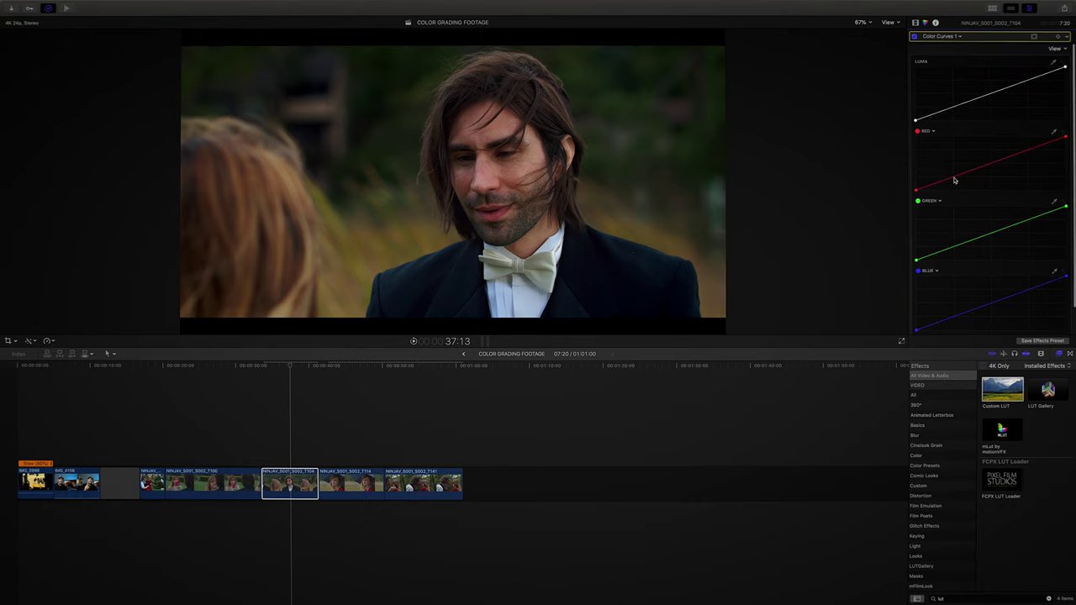
pyautogui.click(954, 179)
pyautogui.click(933, 183)
pyautogui.click(916, 191)
pyautogui.moveTo(916, 191)
pyautogui.mouseDown()
pyautogui.moveTo(915, 181)
pyautogui.moveTo(915, 190)
pyautogui.mouseUp()
pyautogui.click(915, 37)
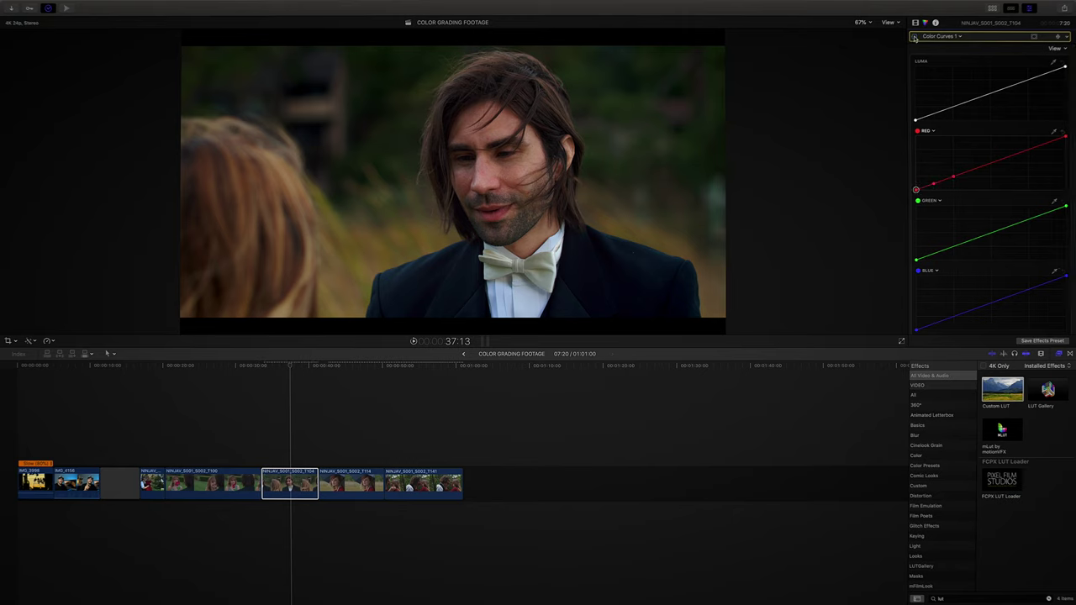
pyautogui.press('super+6')
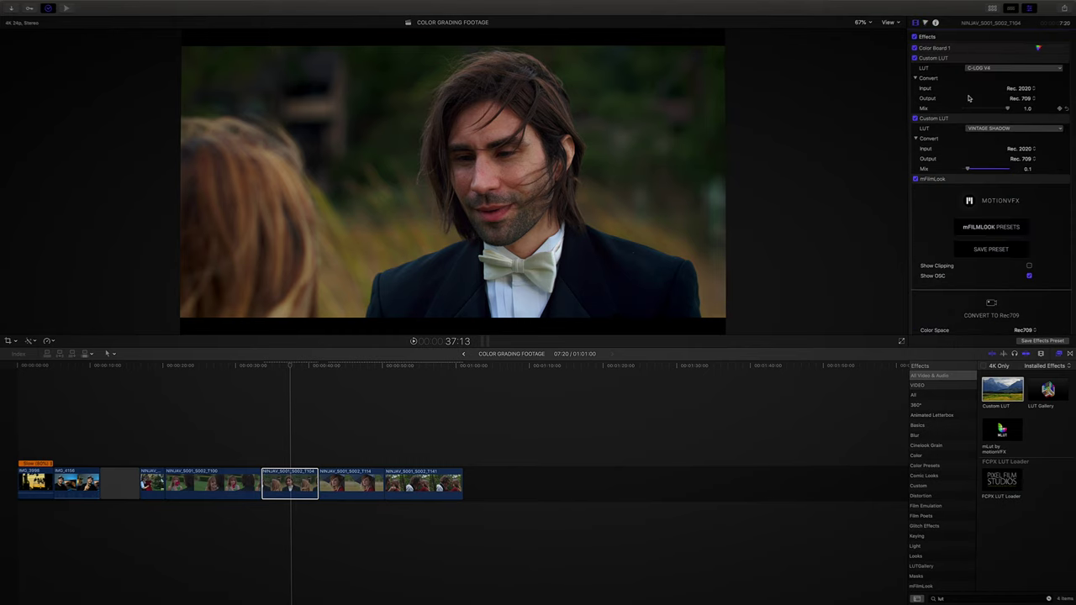
# Review the graded NINJAV_S001_S002_T104 clip by playing it and checking another frame
pyautogui.click(273, 485)
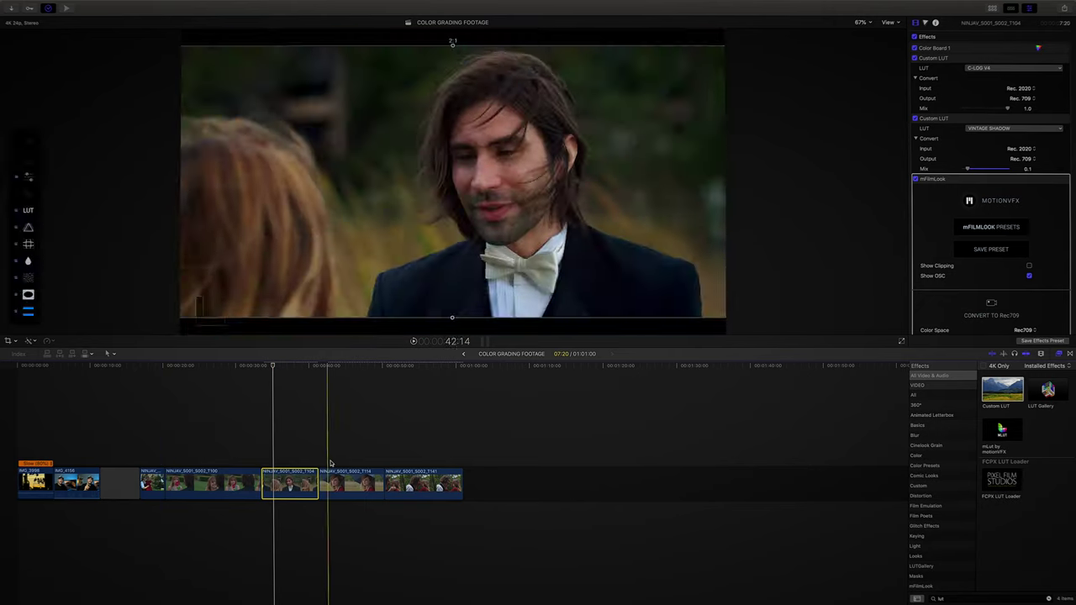
pyautogui.click(298, 480)
pyautogui.click(299, 480)
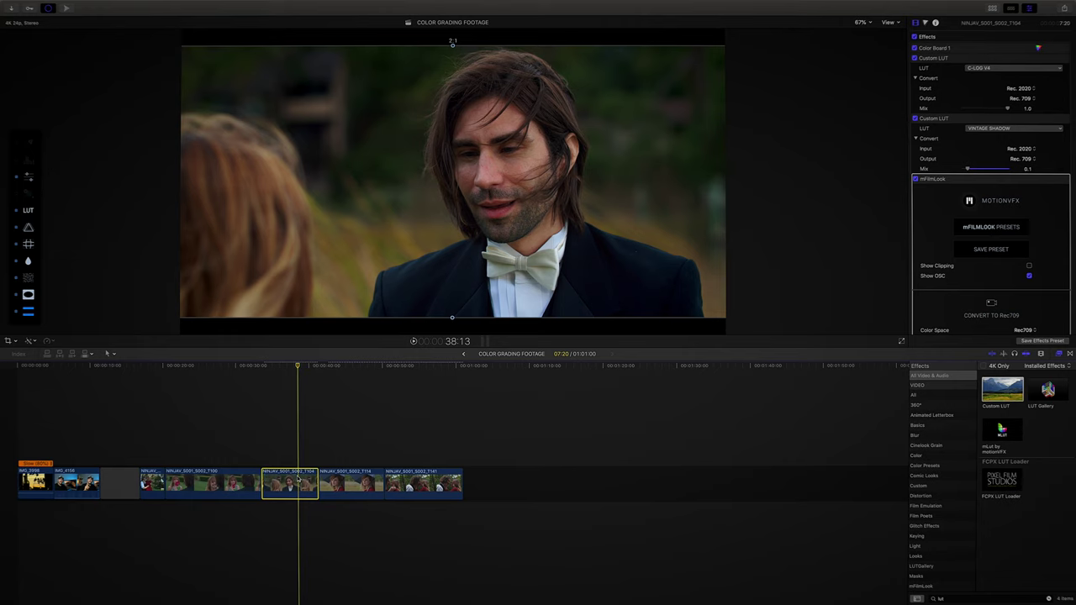
# Add an Adjustment Layer title above the NINJAV clips and extend it to the end of the last clip
pyautogui.click(993, 10)
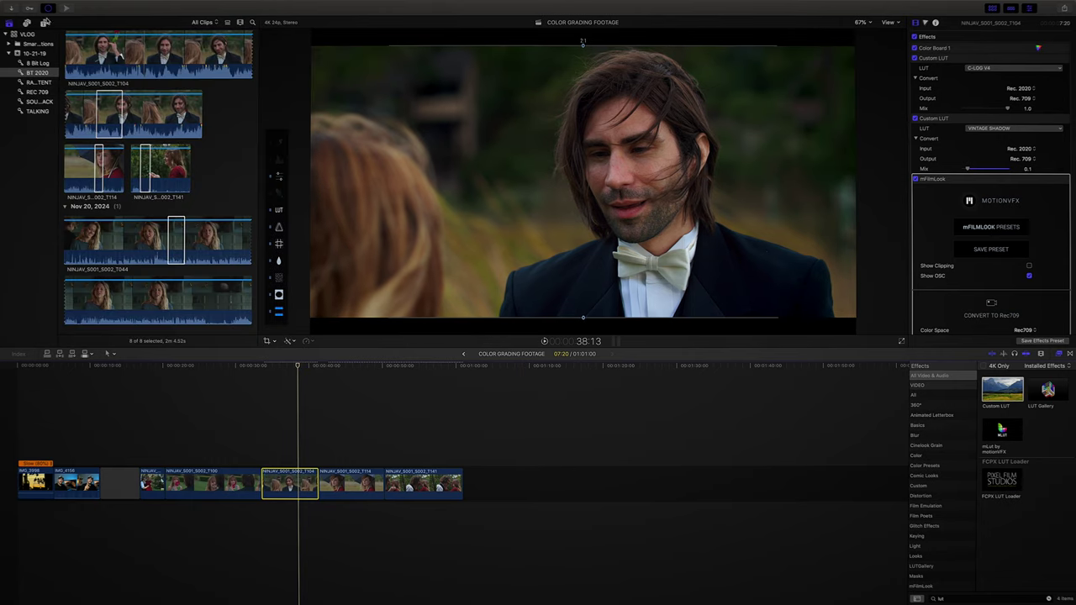
pyautogui.click(44, 23)
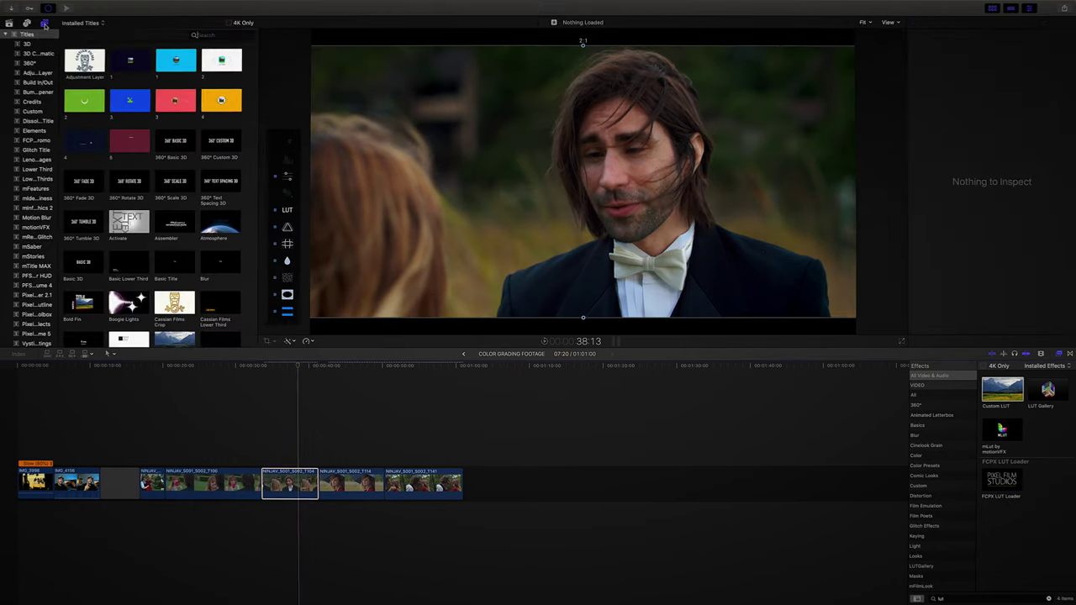
pyautogui.moveTo(84, 61); pyautogui.dragTo(145, 454)
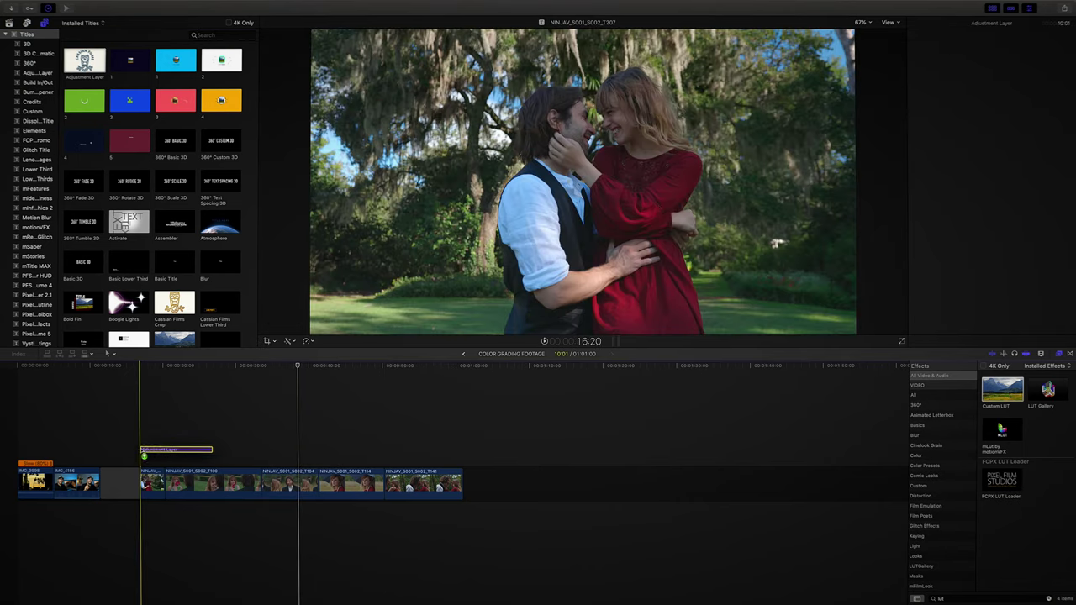
pyautogui.click(189, 460)
pyautogui.moveTo(211, 461); pyautogui.dragTo(463, 461)
# Copy the attributes of NINJAV_S001_S002_T104 and paste all its effects onto the Adjustment Layer with keyframe timing set to Stretch to Fit
pyautogui.click(296, 486)
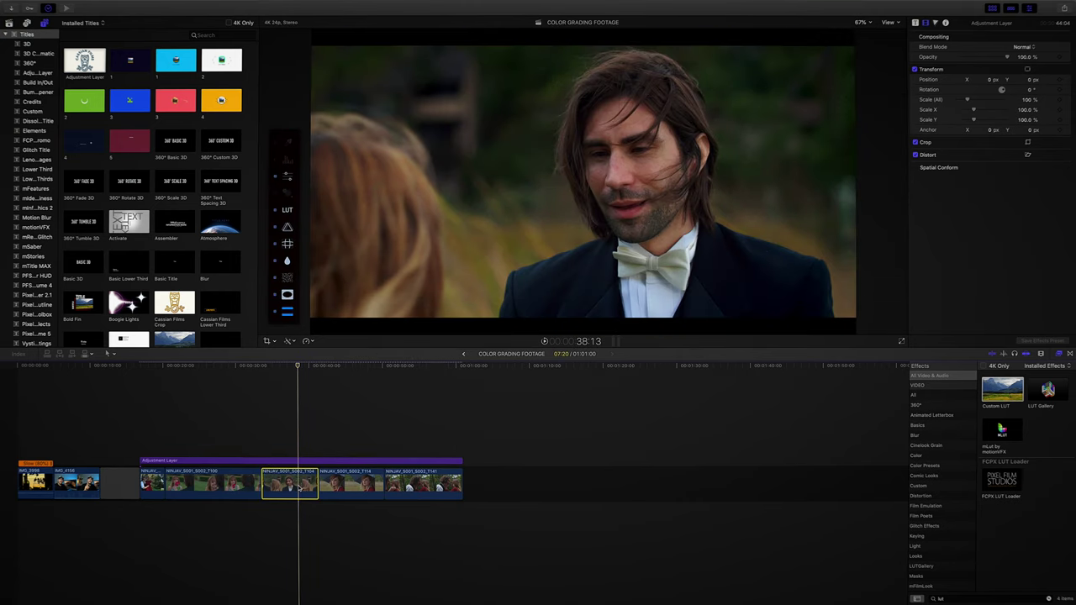
pyautogui.click(262, 463)
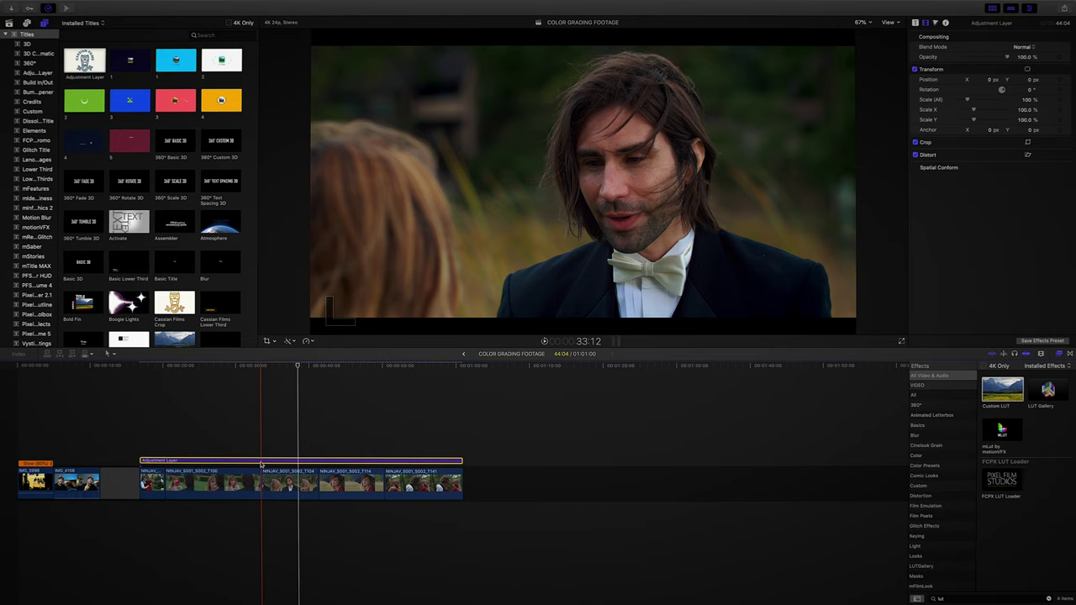
pyautogui.press('super+shift+v')
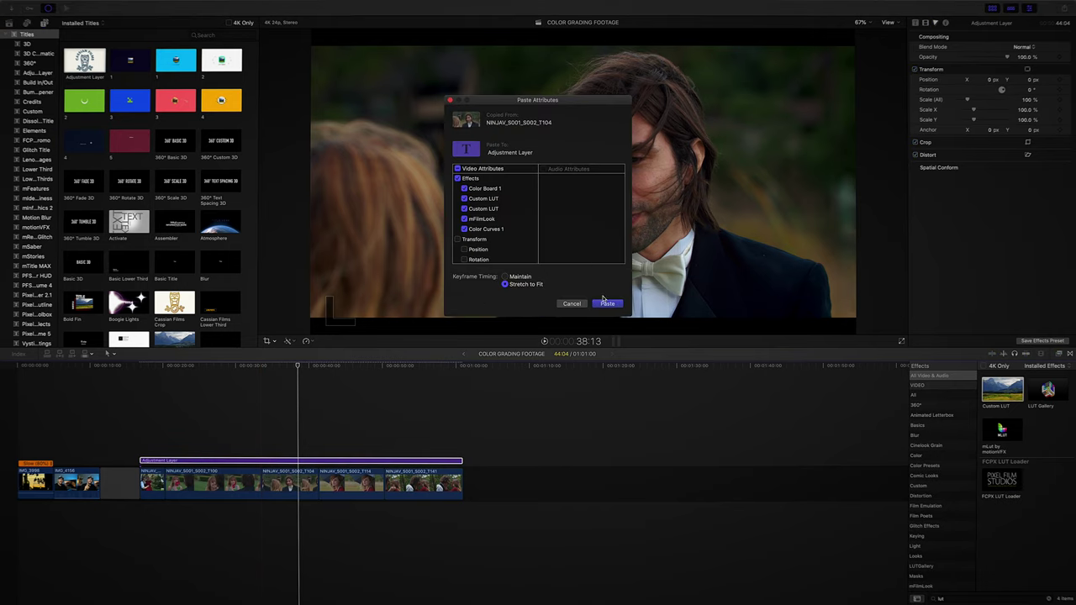
pyautogui.press('Return')
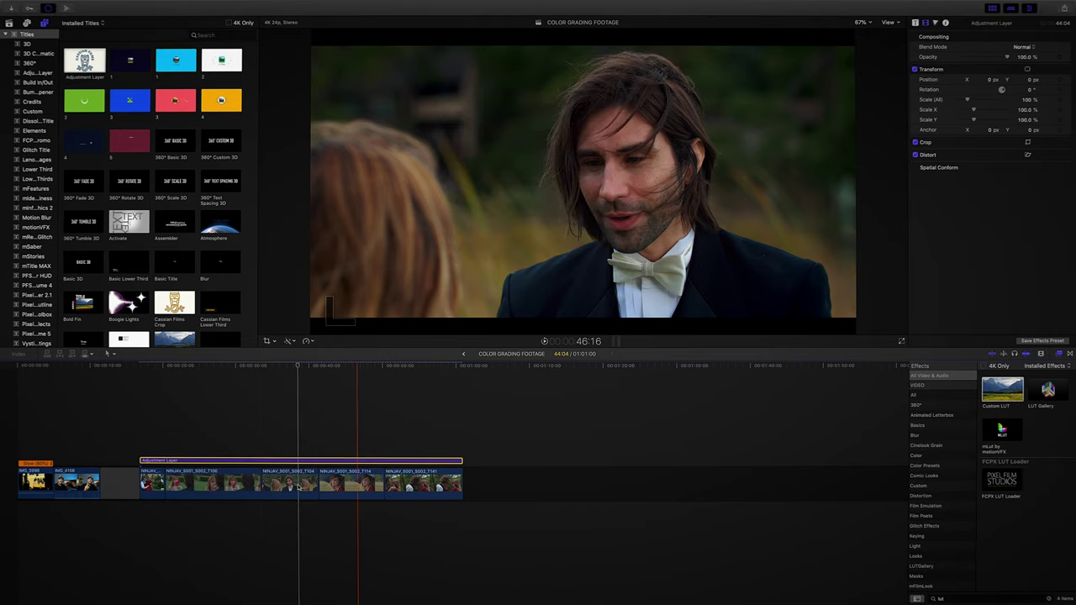
# Turn off all effects on the NINJAV_S001_S002_T104 clip itself and hide the browser to enlarge the viewing area
pyautogui.click(298, 487)
pyautogui.click(915, 37)
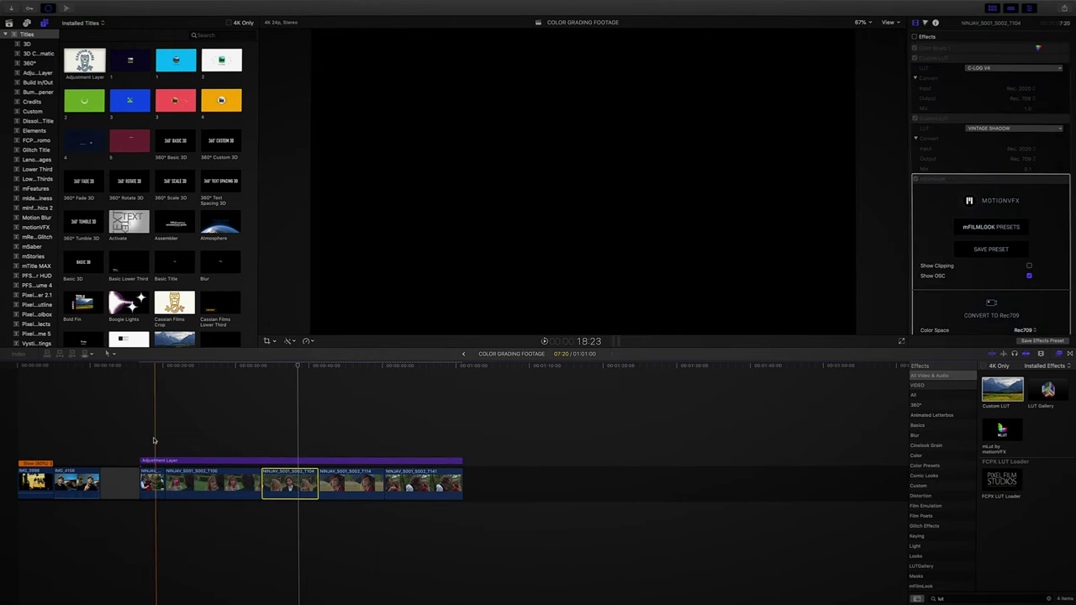
pyautogui.click(991, 8)
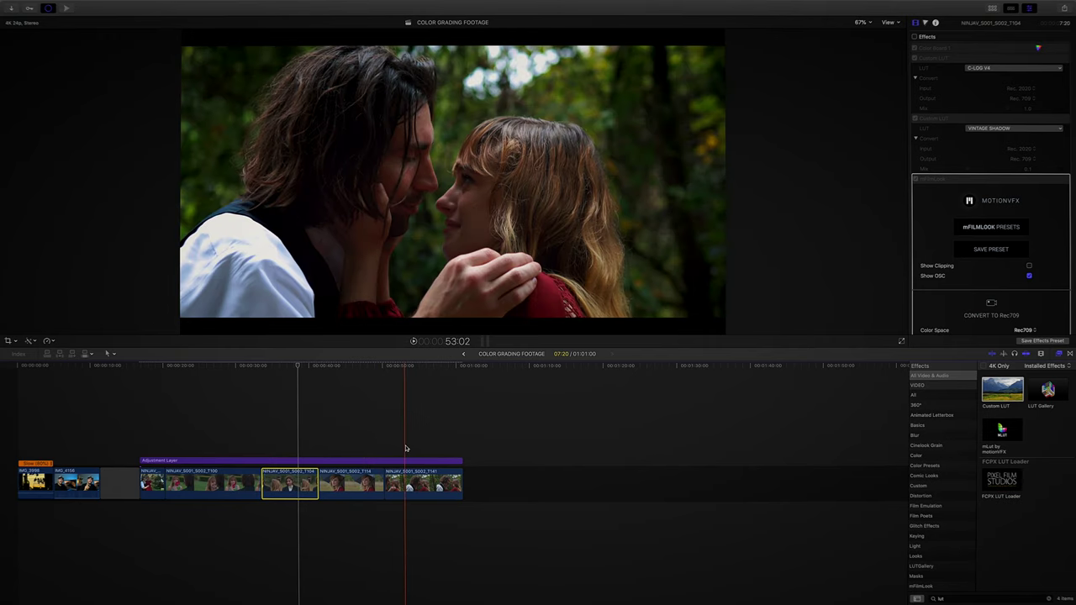
# Park the playhead on the first NINJAV clip and disable the Adjustment Layer to view the embracing couple ungraded
pyautogui.click(154, 449)
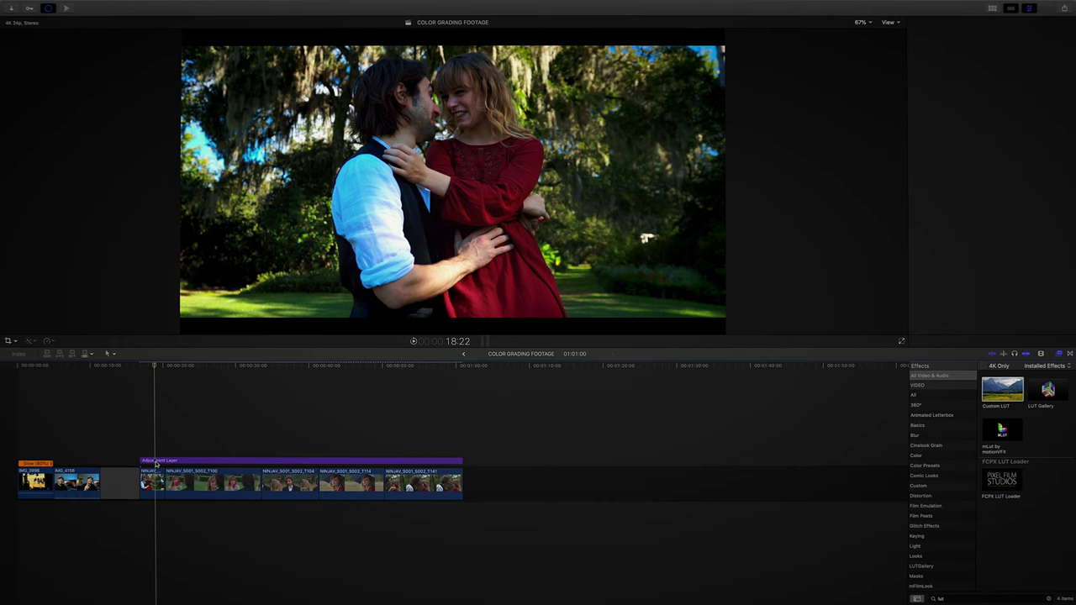
pyautogui.click(155, 461)
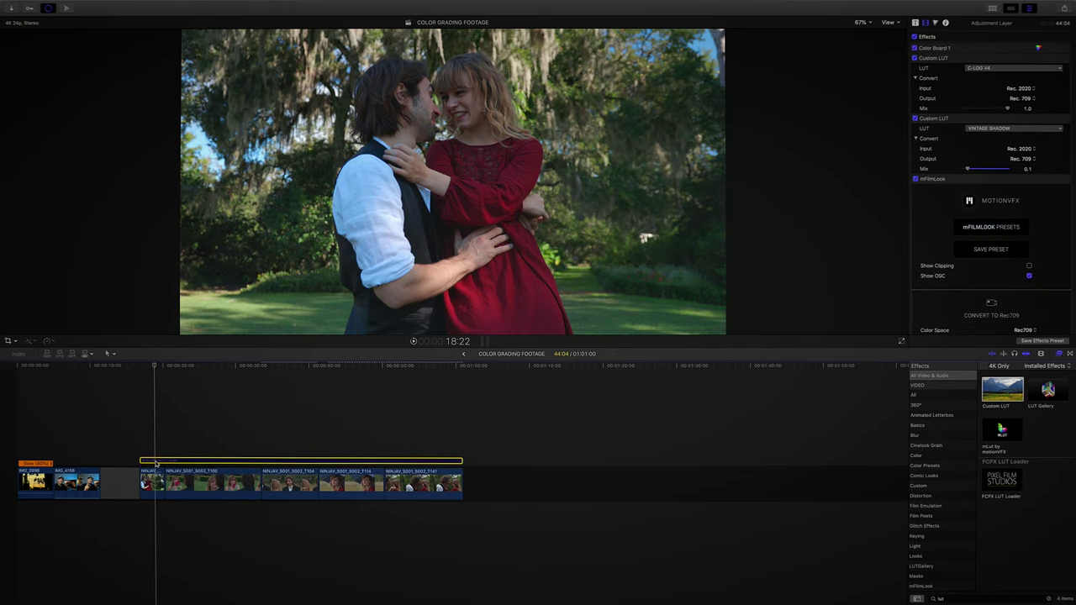